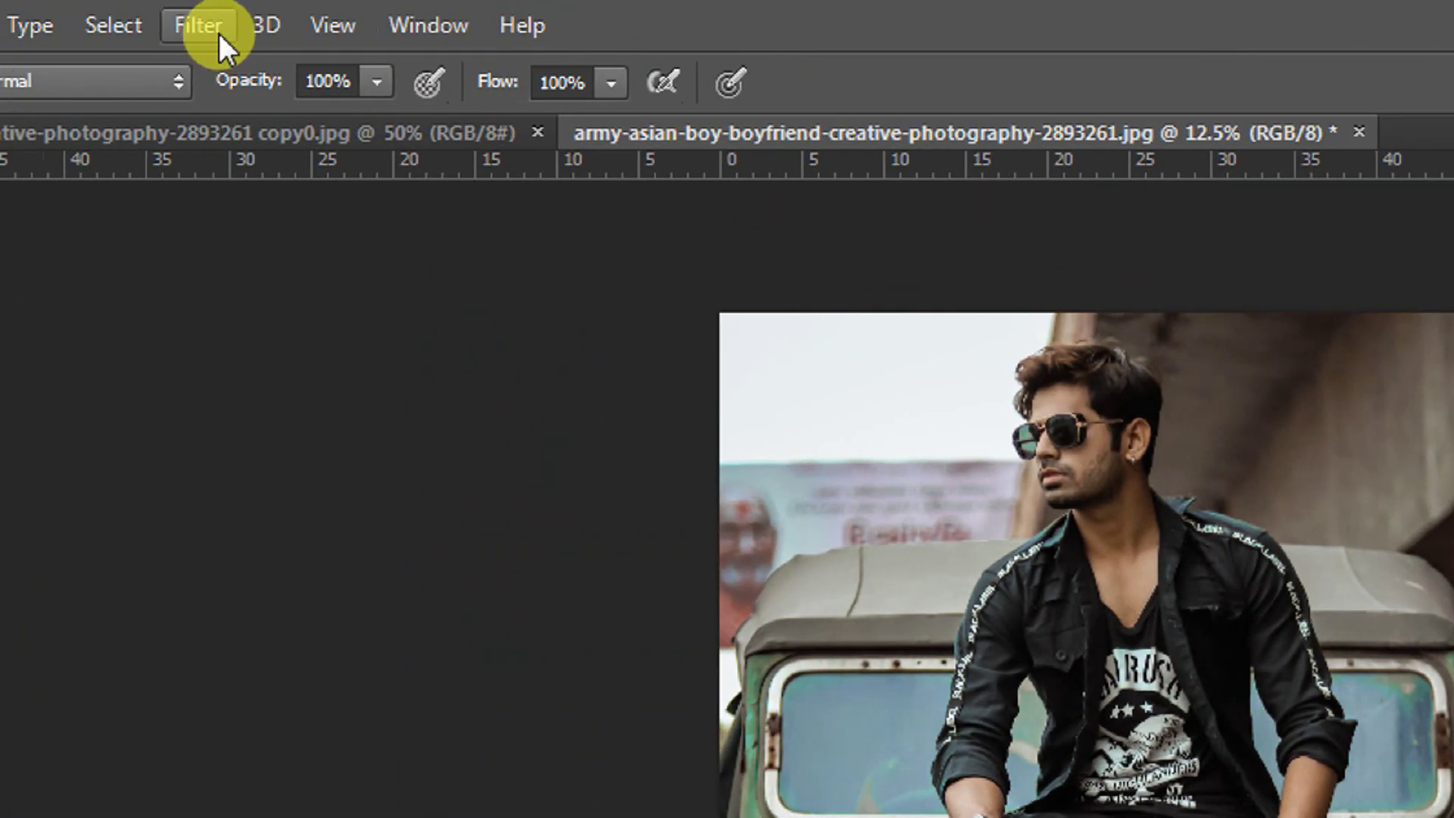
Open the Camera Raw Filter on the jeep portrait layer.
{"action": "left_click", "coordinate": [190, 29]}
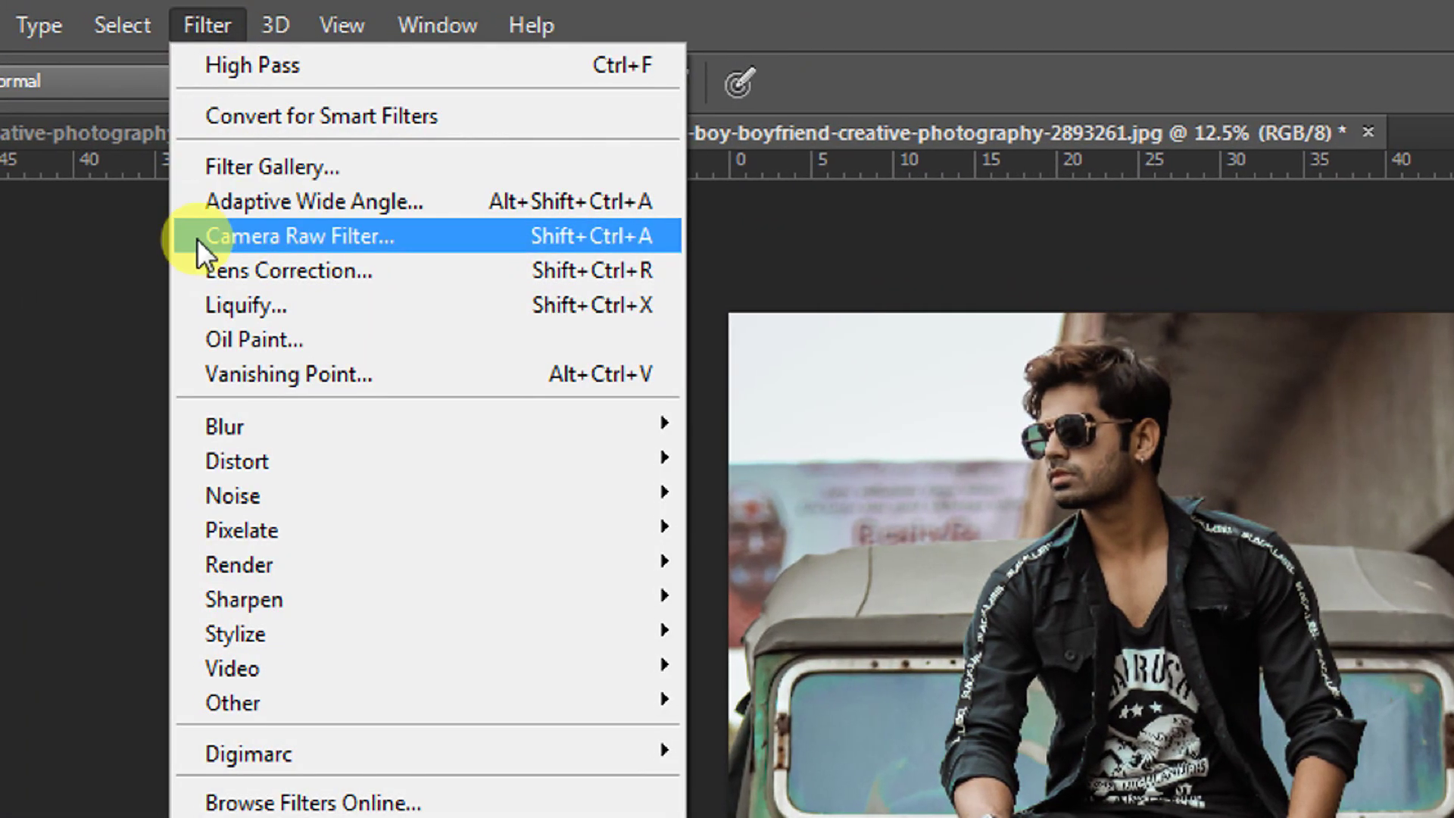
{"action": "left_click", "coordinate": [317, 239]}
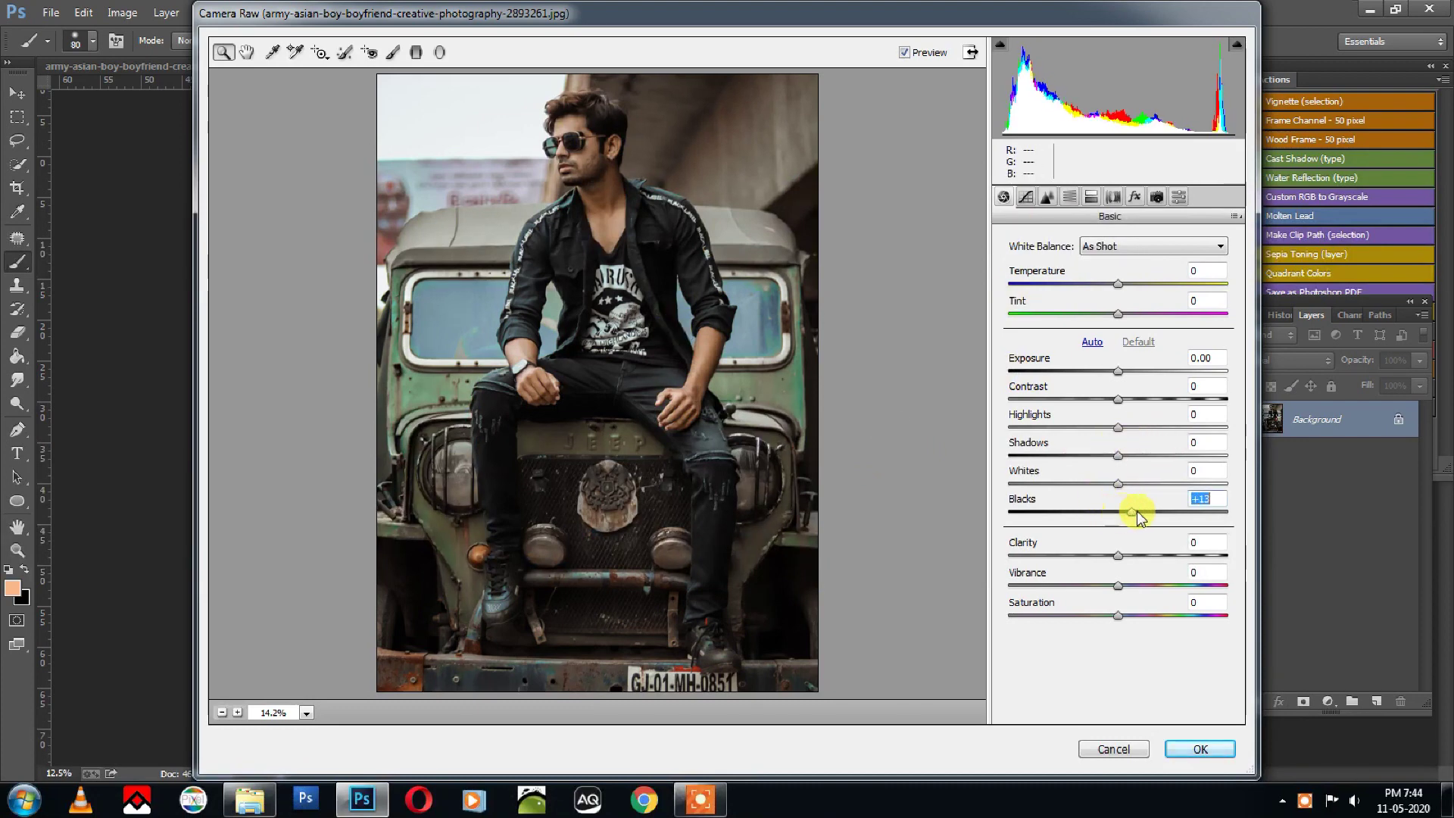
Set Blacks to +44, Shadows and Whites to +56, and Highlights to -97.
{"action": "left_click_drag", "start_coordinate": [1119, 512], "coordinate": [1166, 512]}
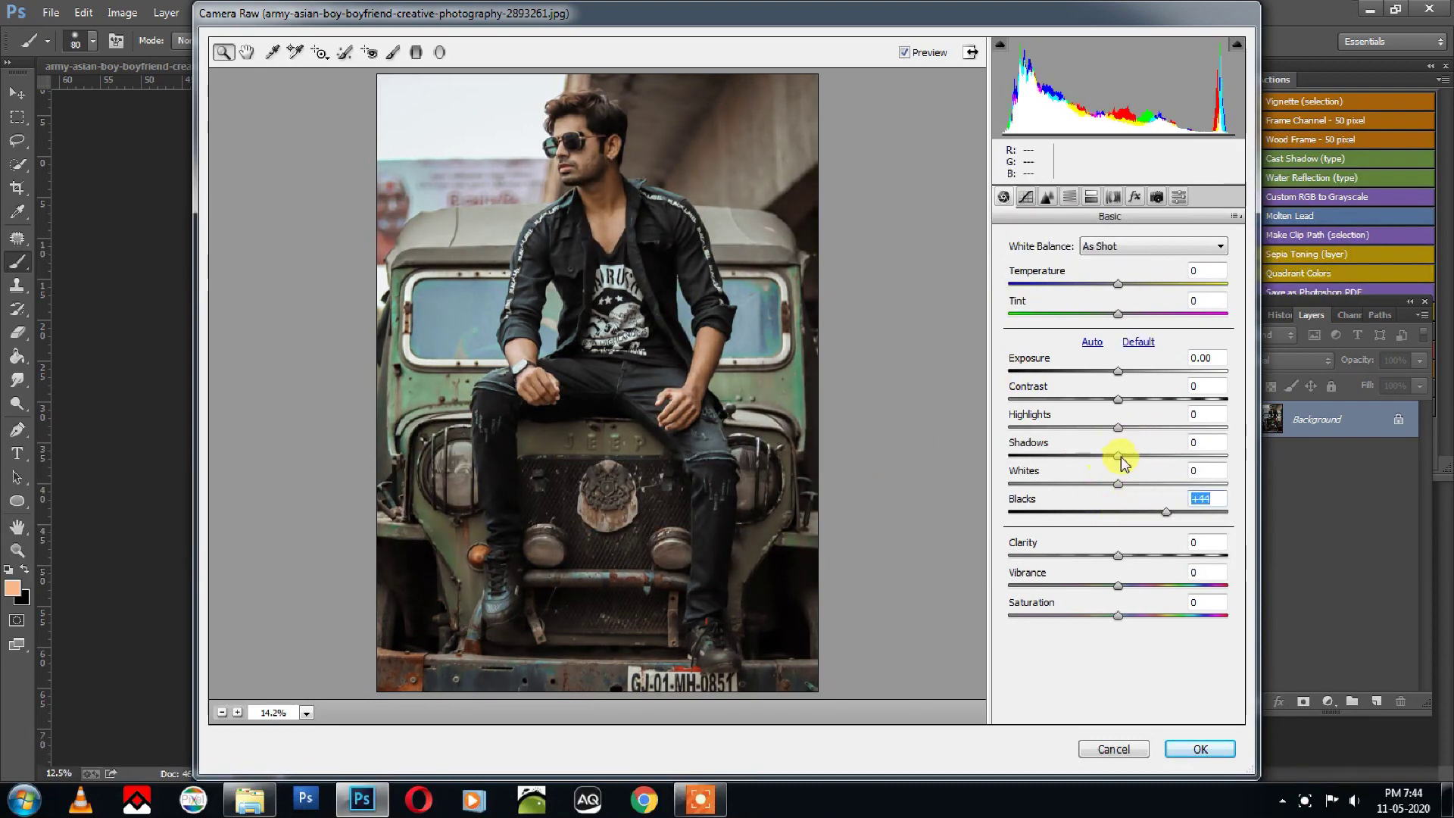
{"action": "mouse_move", "coordinate": [1119, 456]}
{"action": "left_mouse_down"}
{"action": "mouse_move", "coordinate": [1178, 453]}
{"action": "mouse_move", "coordinate": [1053, 430]}
{"action": "left_mouse_up"}
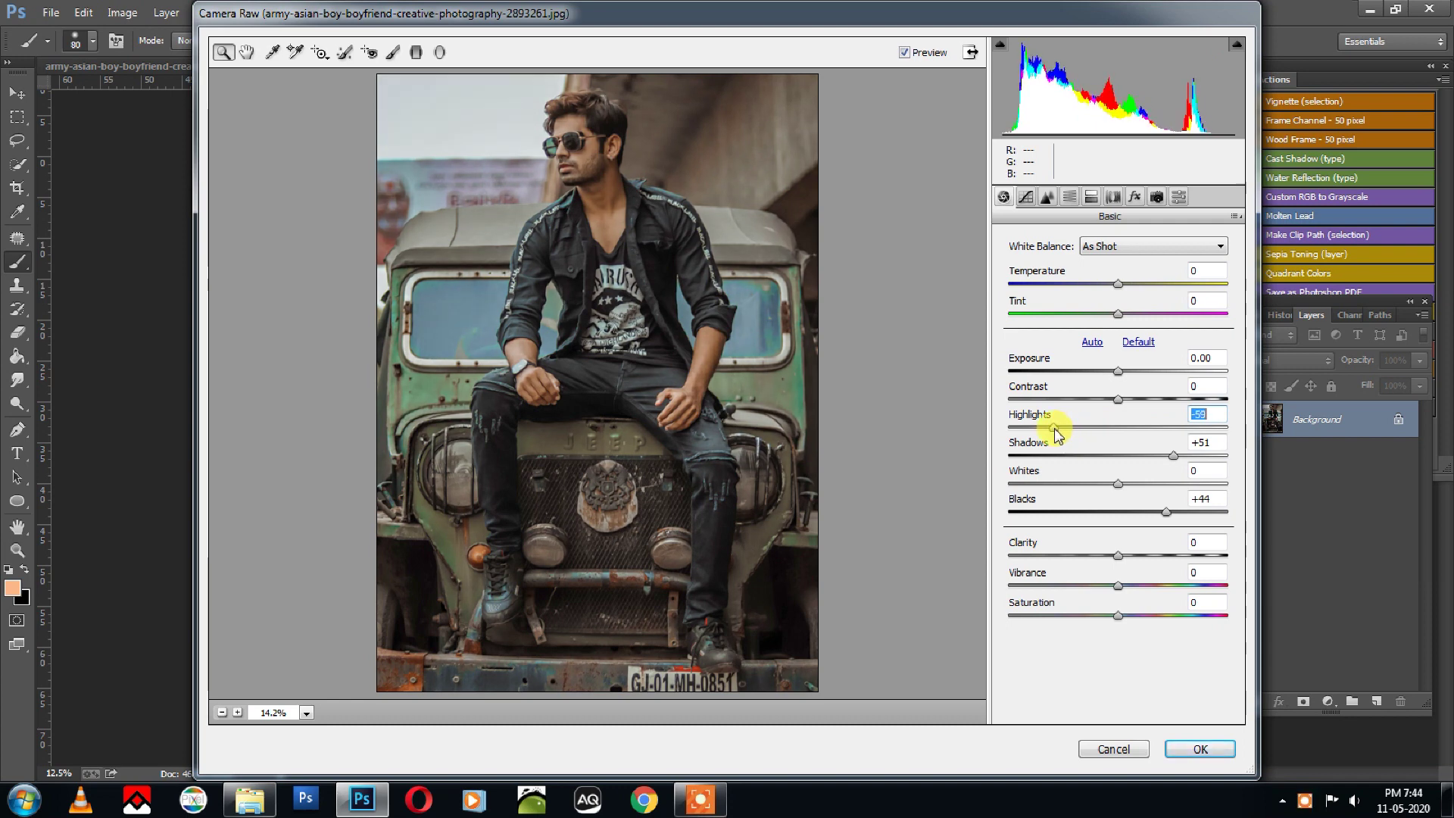
{"action": "left_click_drag", "start_coordinate": [1116, 484], "coordinate": [1165, 483]}
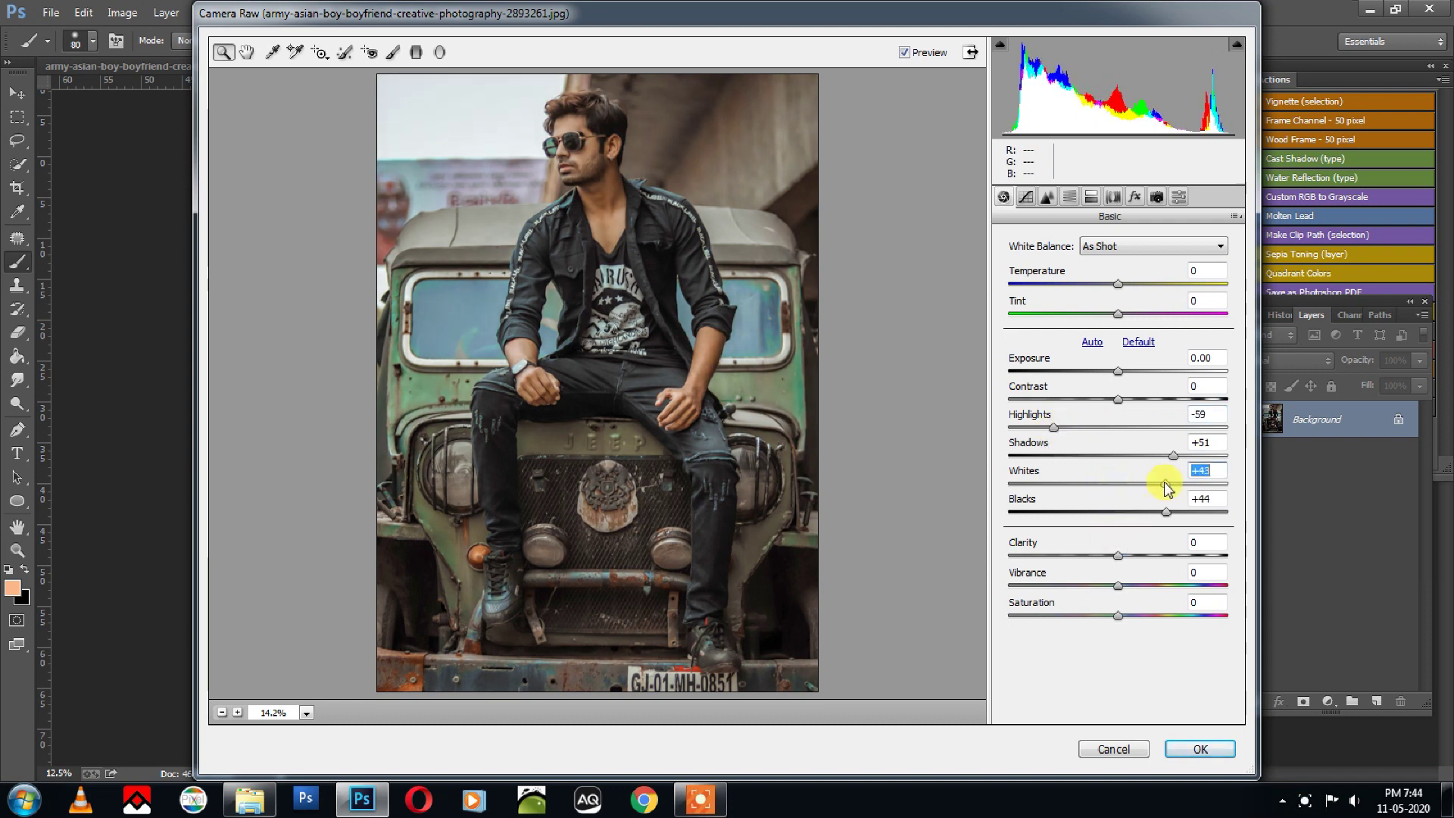
{"action": "left_click_drag", "start_coordinate": [1054, 428], "coordinate": [1013, 428]}
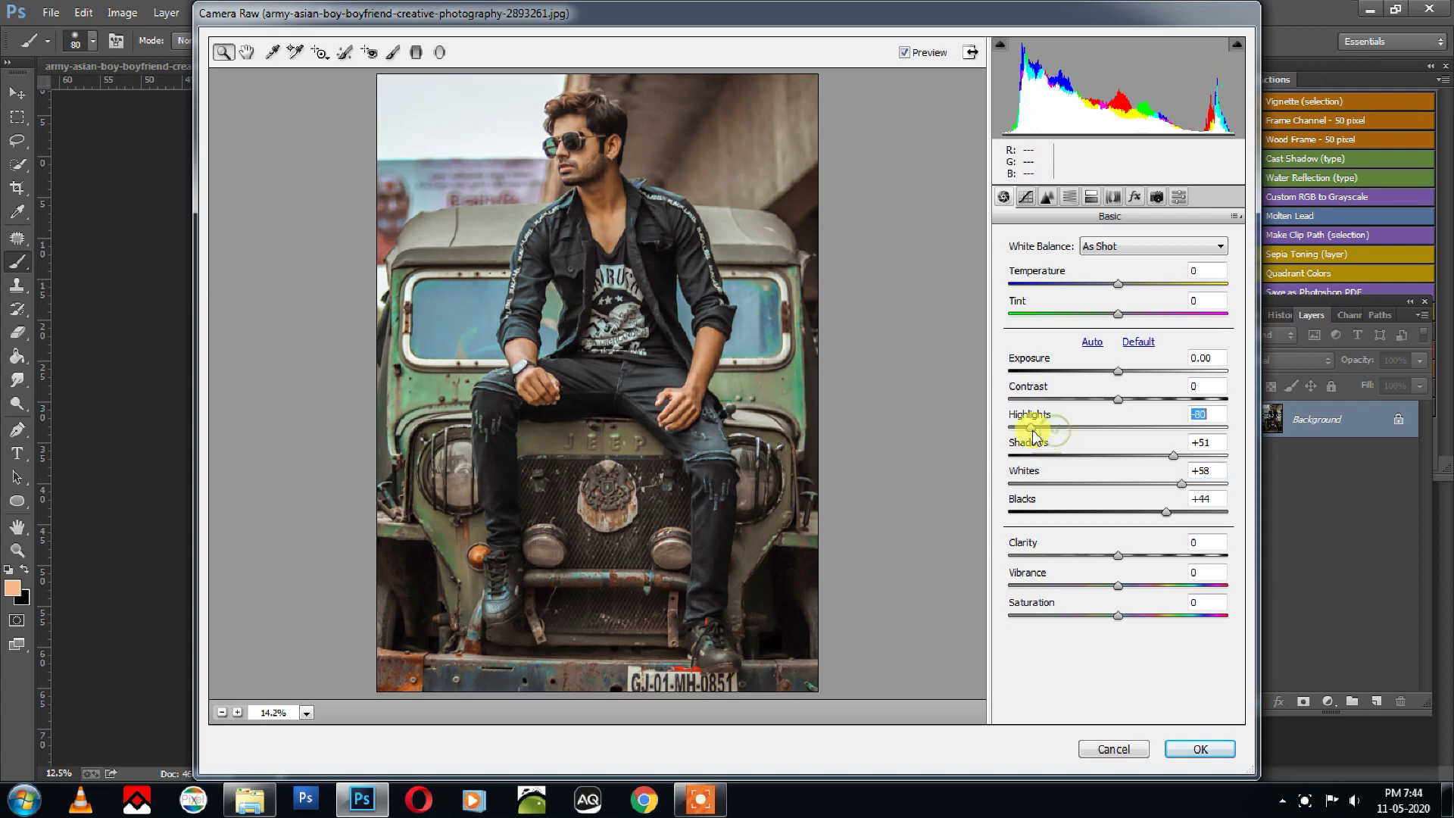
{"action": "mouse_move", "coordinate": [1203, 485]}
{"action": "left_mouse_down"}
{"action": "mouse_move", "coordinate": [1179, 484]}
{"action": "mouse_move", "coordinate": [1179, 454]}
{"action": "left_mouse_up"}
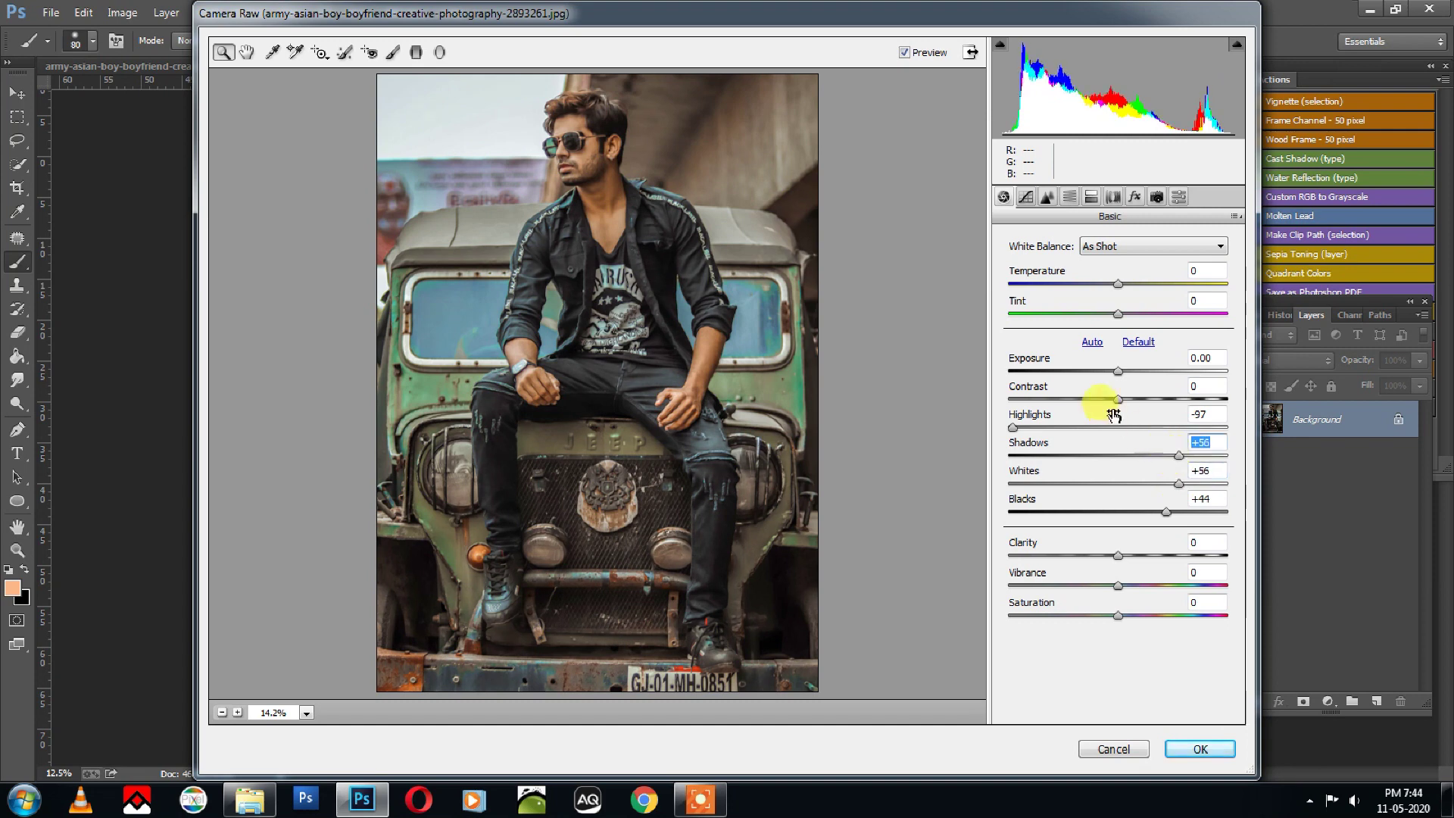
Add Contrast +3 and Vibrance +3, and cool Temperature to -31.
{"action": "left_click_drag", "start_coordinate": [1120, 401], "coordinate": [1124, 401]}
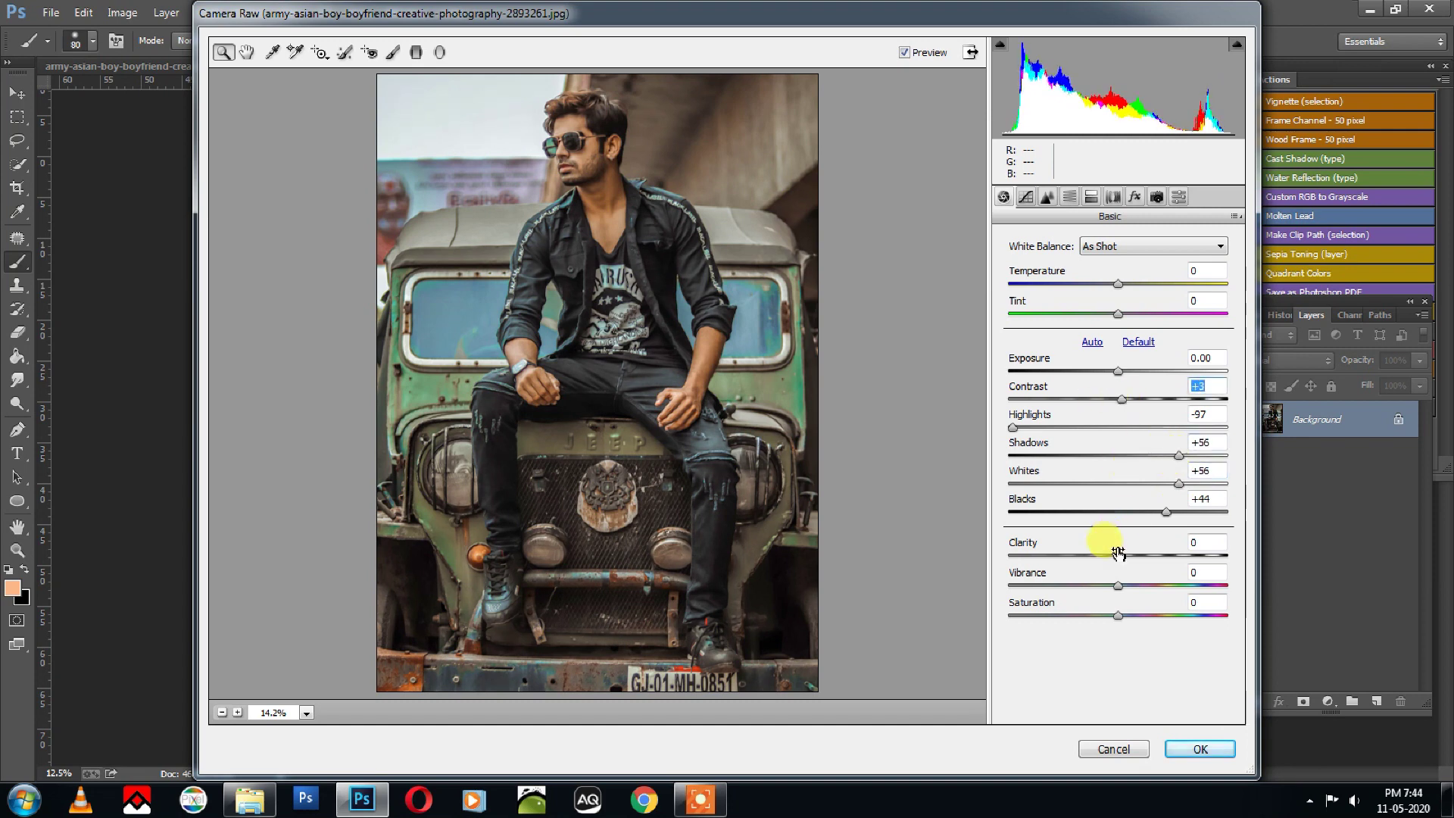
{"action": "left_click_drag", "start_coordinate": [1119, 588], "coordinate": [1124, 588]}
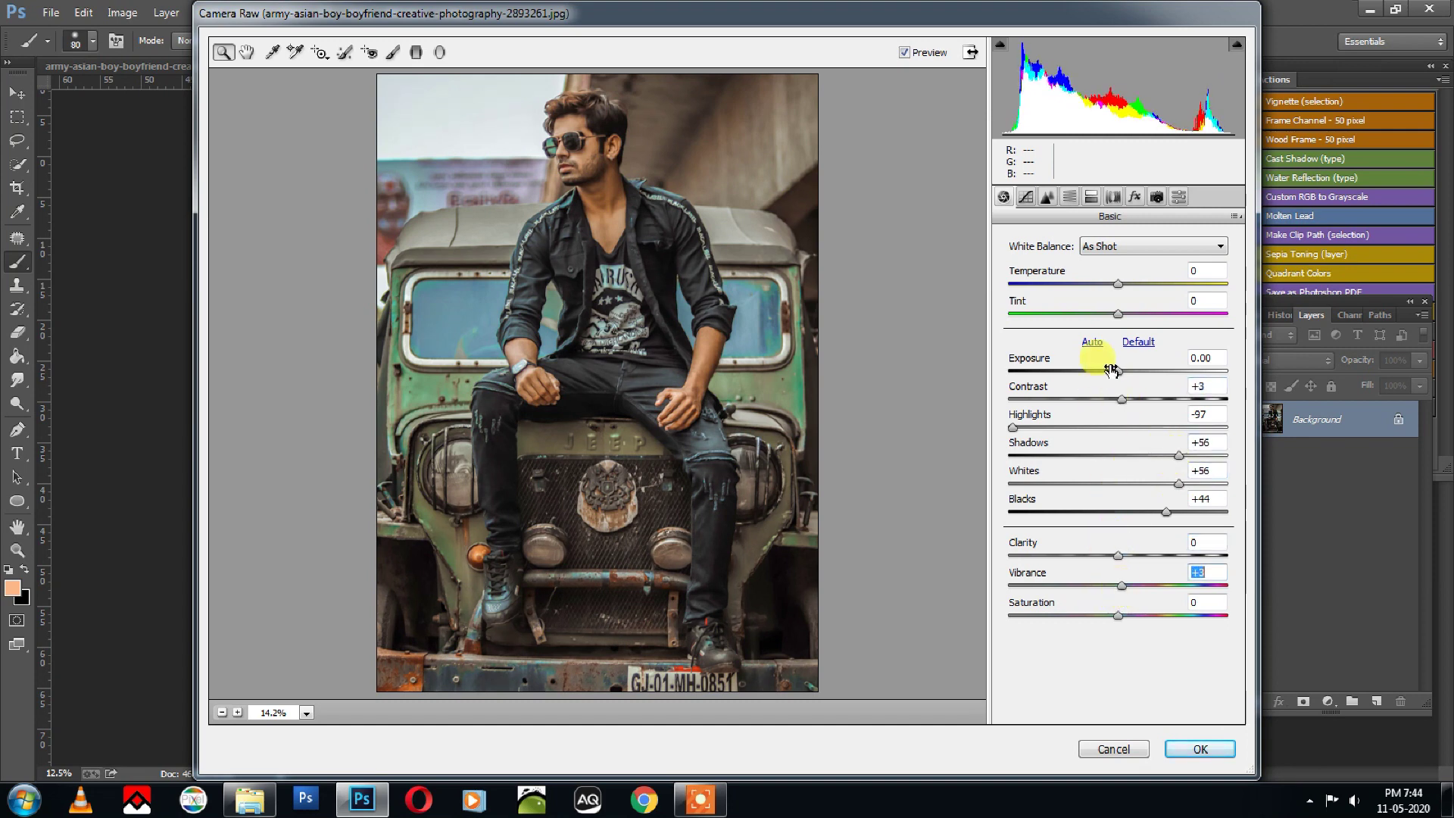
{"action": "mouse_move", "coordinate": [1119, 283]}
{"action": "left_mouse_down"}
{"action": "mouse_move", "coordinate": [1084, 285]}
{"action": "mouse_move", "coordinate": [1128, 315]}
{"action": "left_mouse_up"}
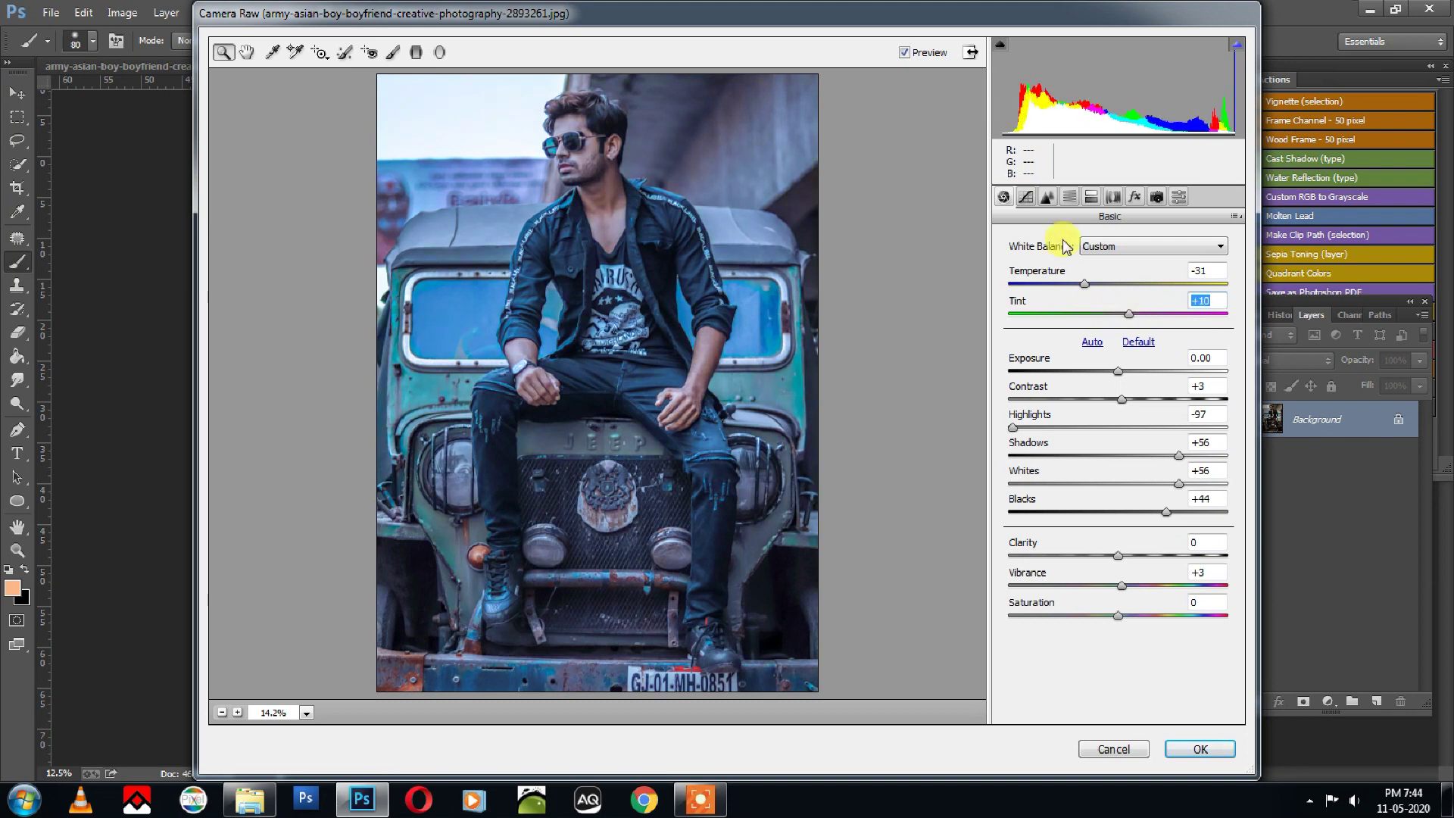
Raise the parametric tone curve's Lights to +25 to brighten the upper tones.
{"action": "left_click", "coordinate": [1025, 197]}
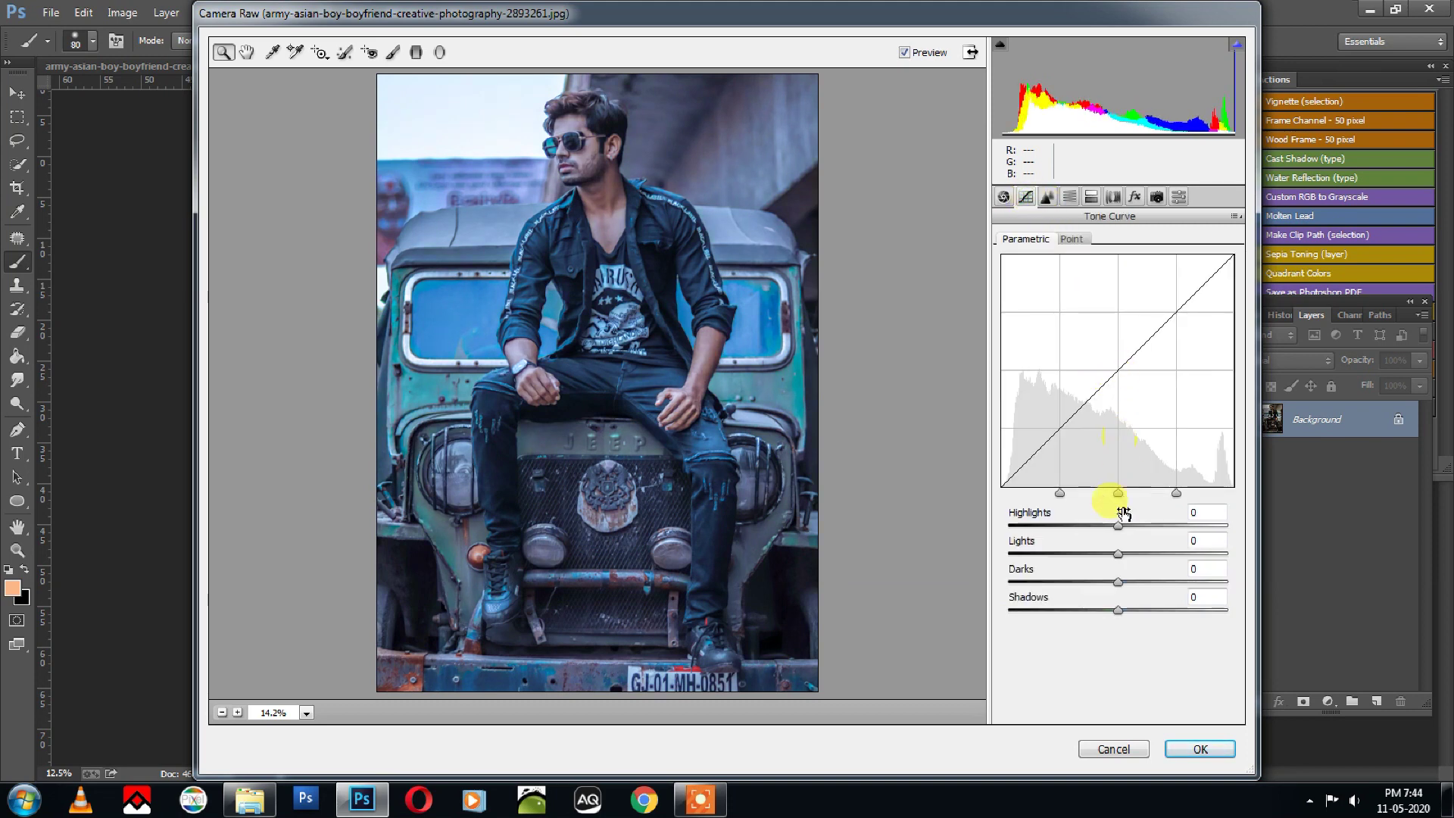
{"action": "mouse_move", "coordinate": [1117, 553]}
{"action": "left_mouse_down"}
{"action": "mouse_move", "coordinate": [1146, 554]}
{"action": "mouse_move", "coordinate": [1142, 524]}
{"action": "left_mouse_up"}
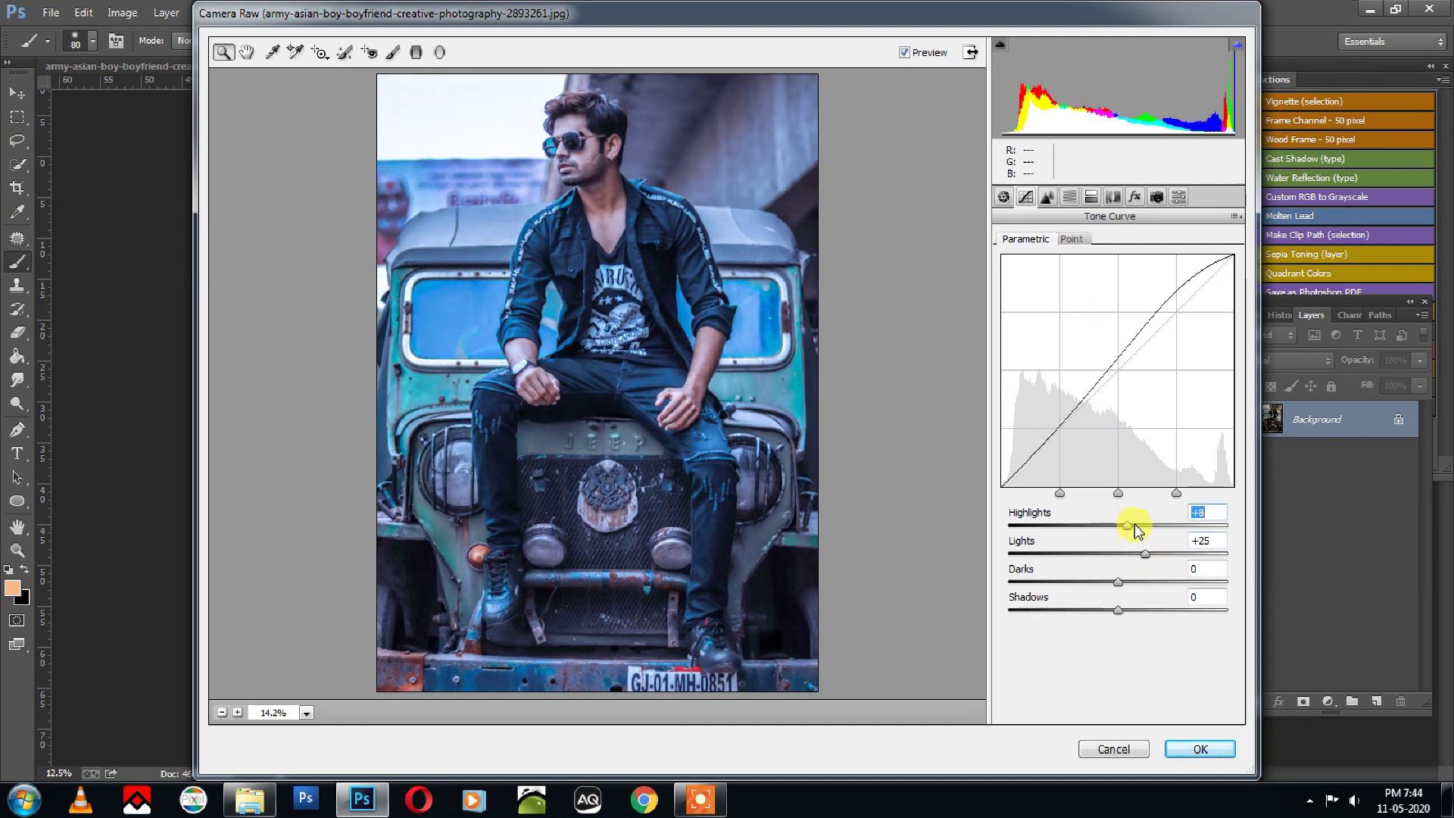
Set luminance noise reduction to 8, Luminance Contrast to 11, and raise Luminance Detail.
{"action": "left_click", "coordinate": [1048, 199]}
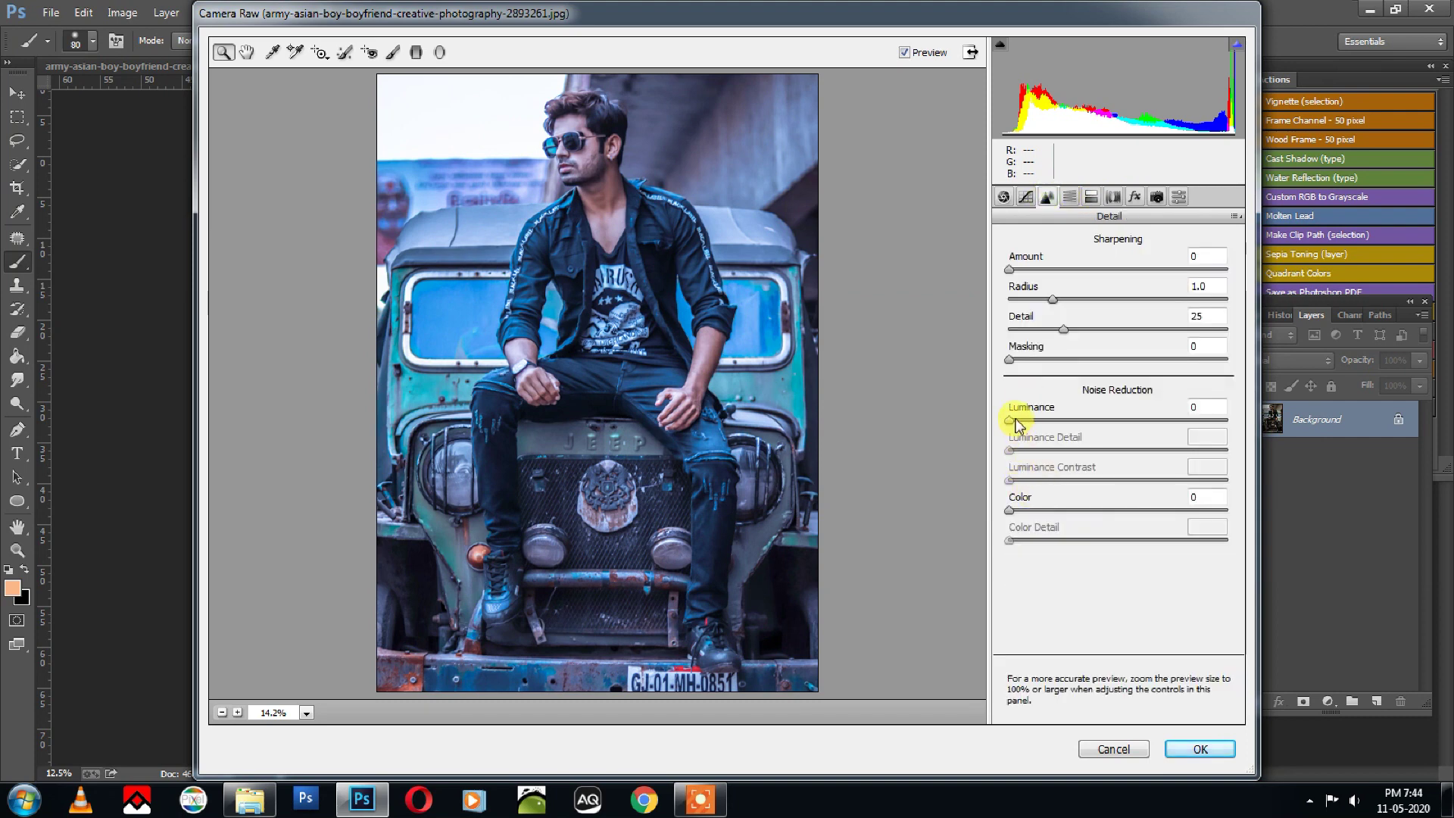
{"action": "left_click_drag", "start_coordinate": [1016, 420], "coordinate": [1026, 421]}
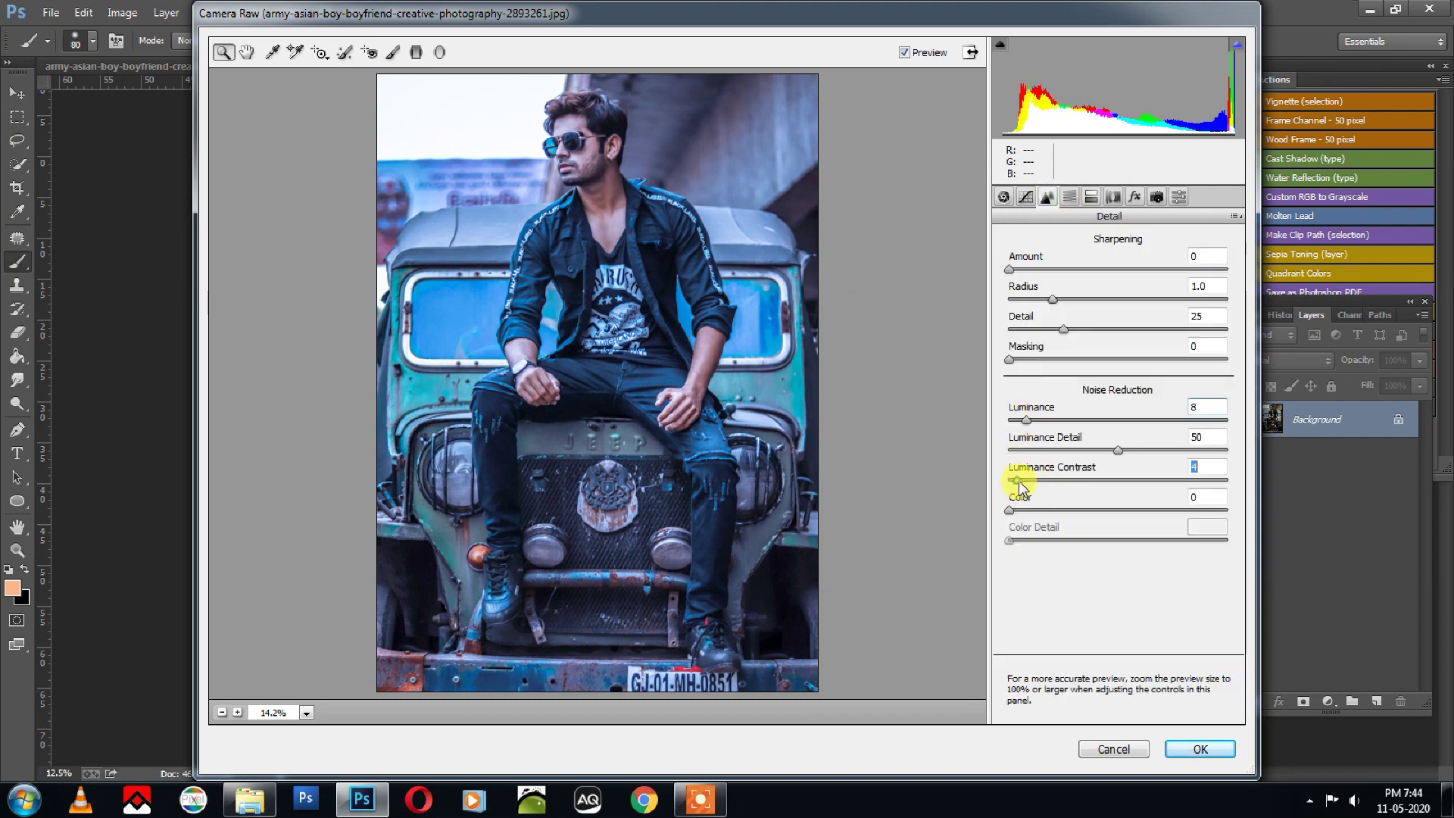
{"action": "left_click_drag", "start_coordinate": [1020, 487], "coordinate": [1032, 482]}
{"action": "left_click_drag", "start_coordinate": [1118, 449], "coordinate": [1194, 450]}
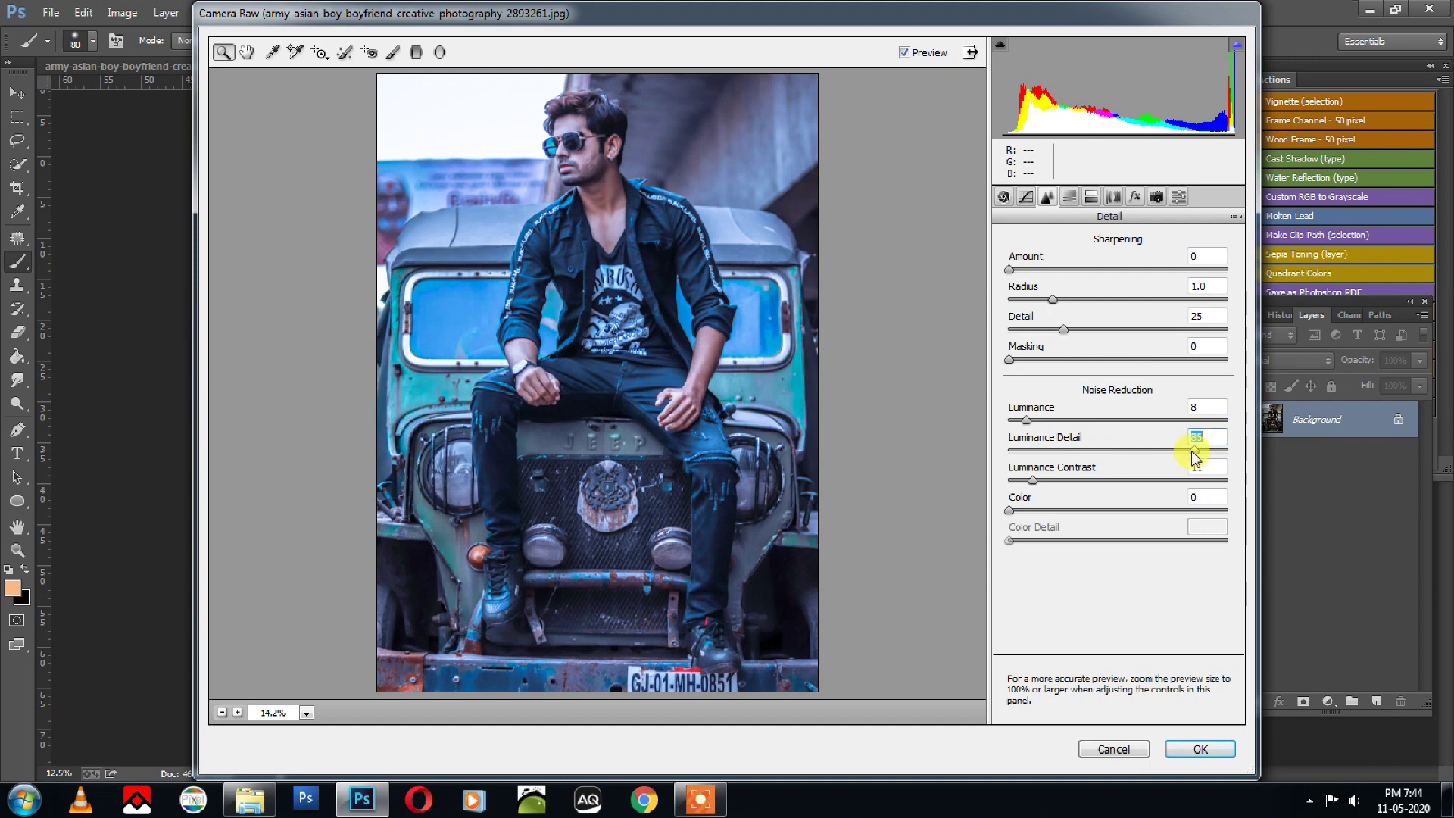
{"action": "left_click", "coordinate": [1069, 197]}
Shift HSL hues: Blues -9, Greens +40, Oranges +23, pushing the jeep toward teal.
{"action": "left_click", "coordinate": [1014, 267]}
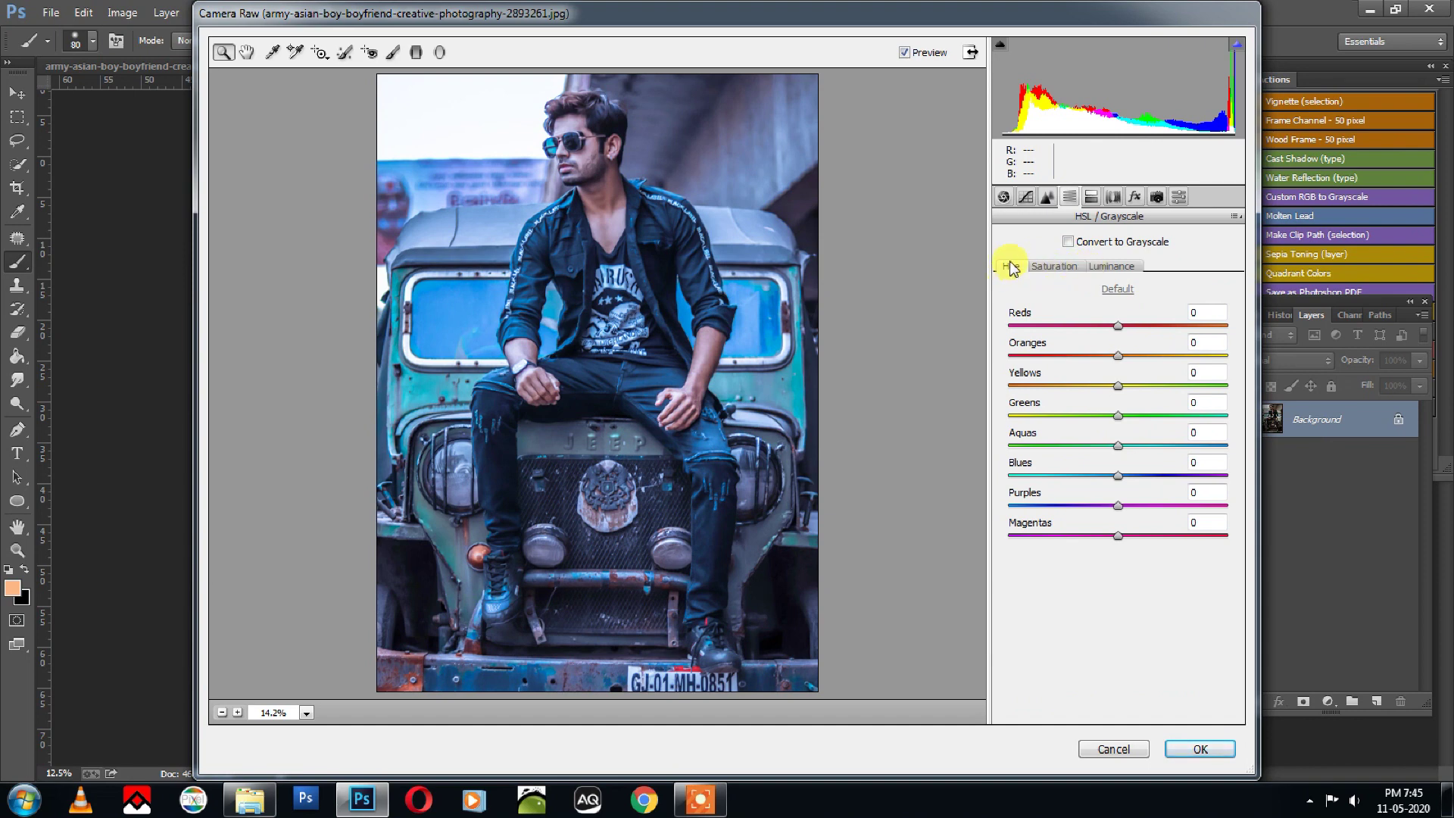
{"action": "mouse_move", "coordinate": [1116, 474]}
{"action": "left_mouse_down"}
{"action": "mouse_move", "coordinate": [1071, 477]}
{"action": "mouse_move", "coordinate": [1134, 474]}
{"action": "mouse_move", "coordinate": [1109, 474]}
{"action": "mouse_move", "coordinate": [1095, 446]}
{"action": "mouse_move", "coordinate": [1151, 455]}
{"action": "left_mouse_up"}
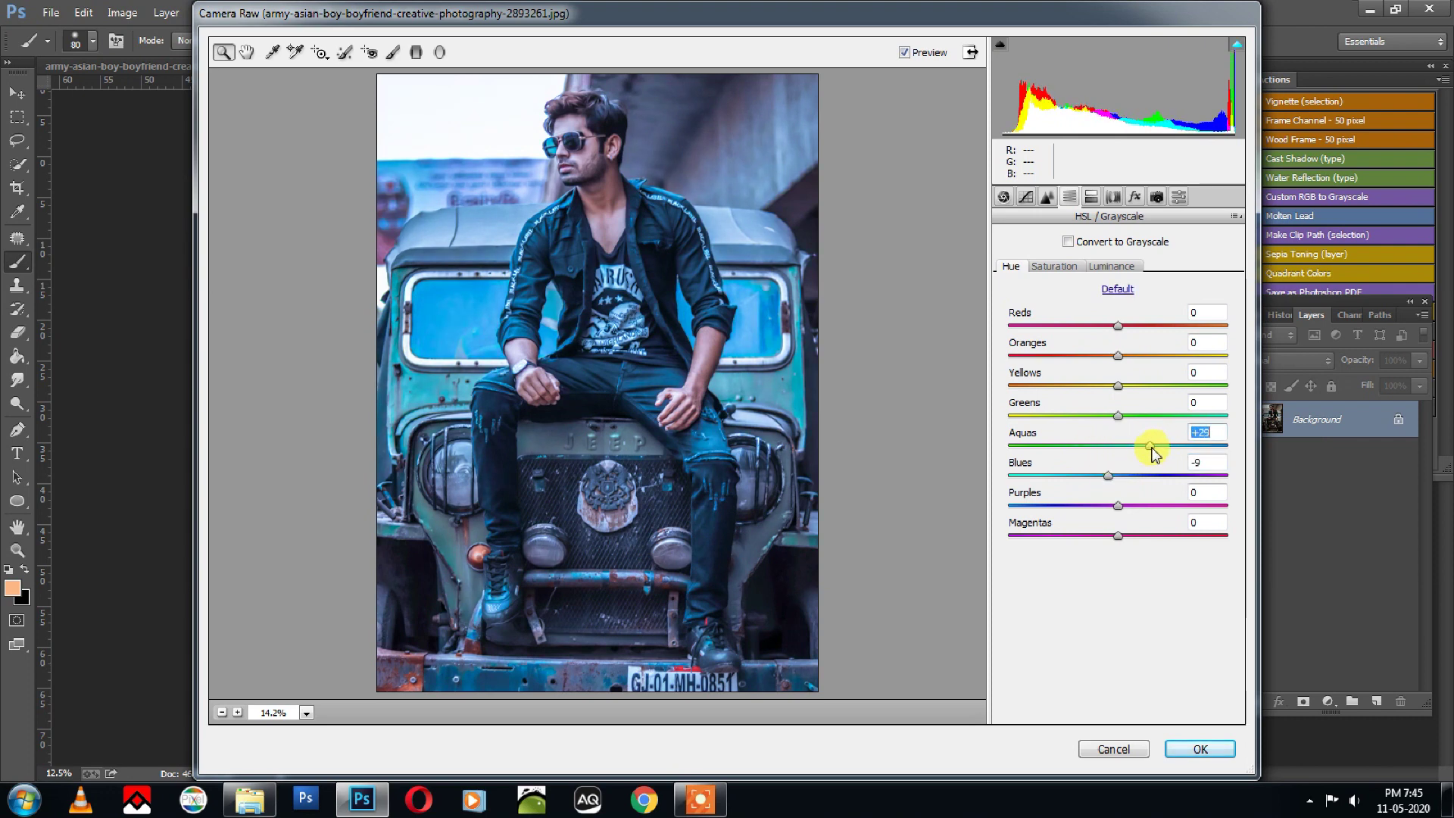
{"action": "left_click_drag", "start_coordinate": [1118, 416], "coordinate": [1162, 415]}
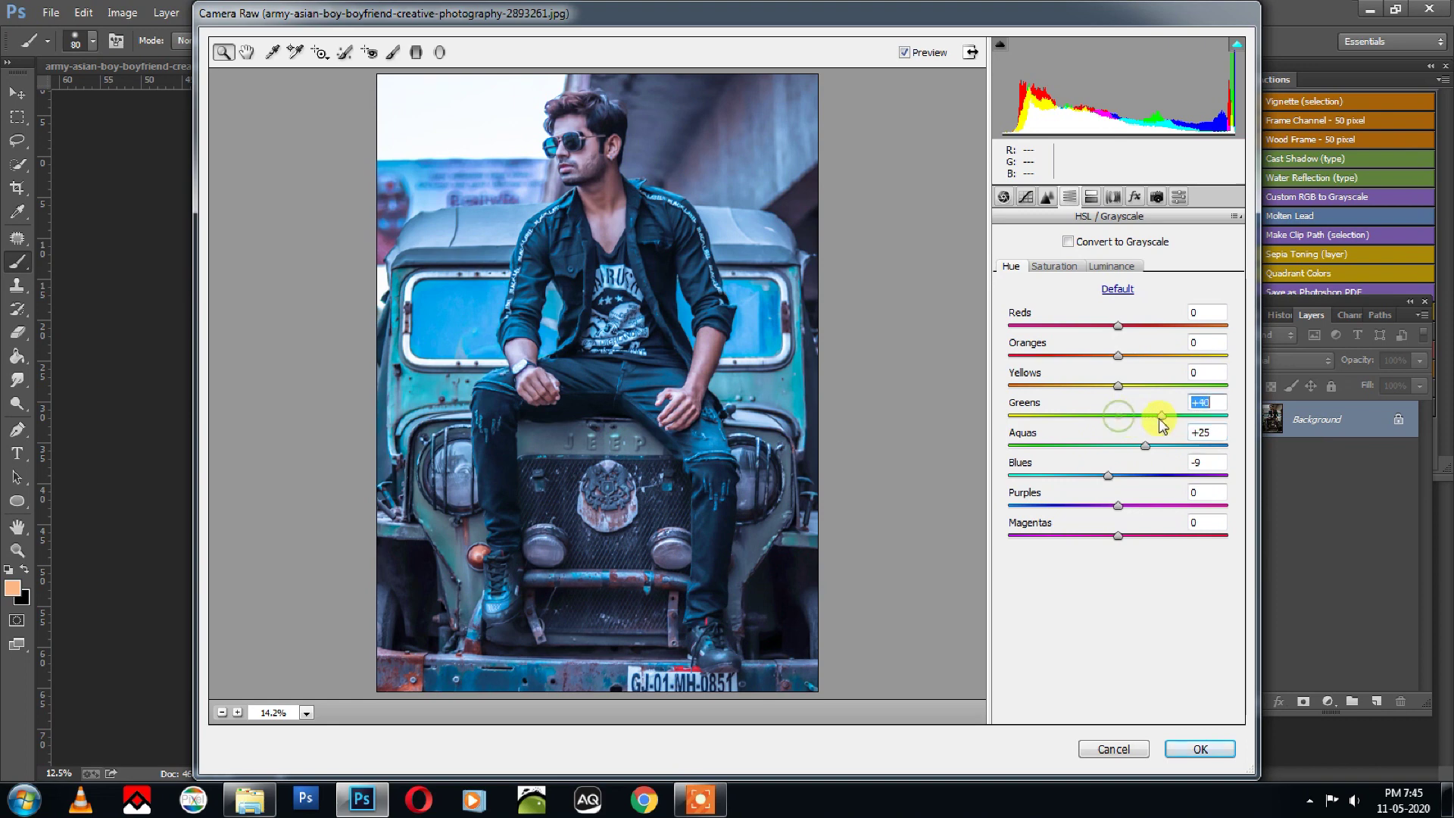
{"action": "left_click_drag", "start_coordinate": [1141, 361], "coordinate": [1138, 321]}
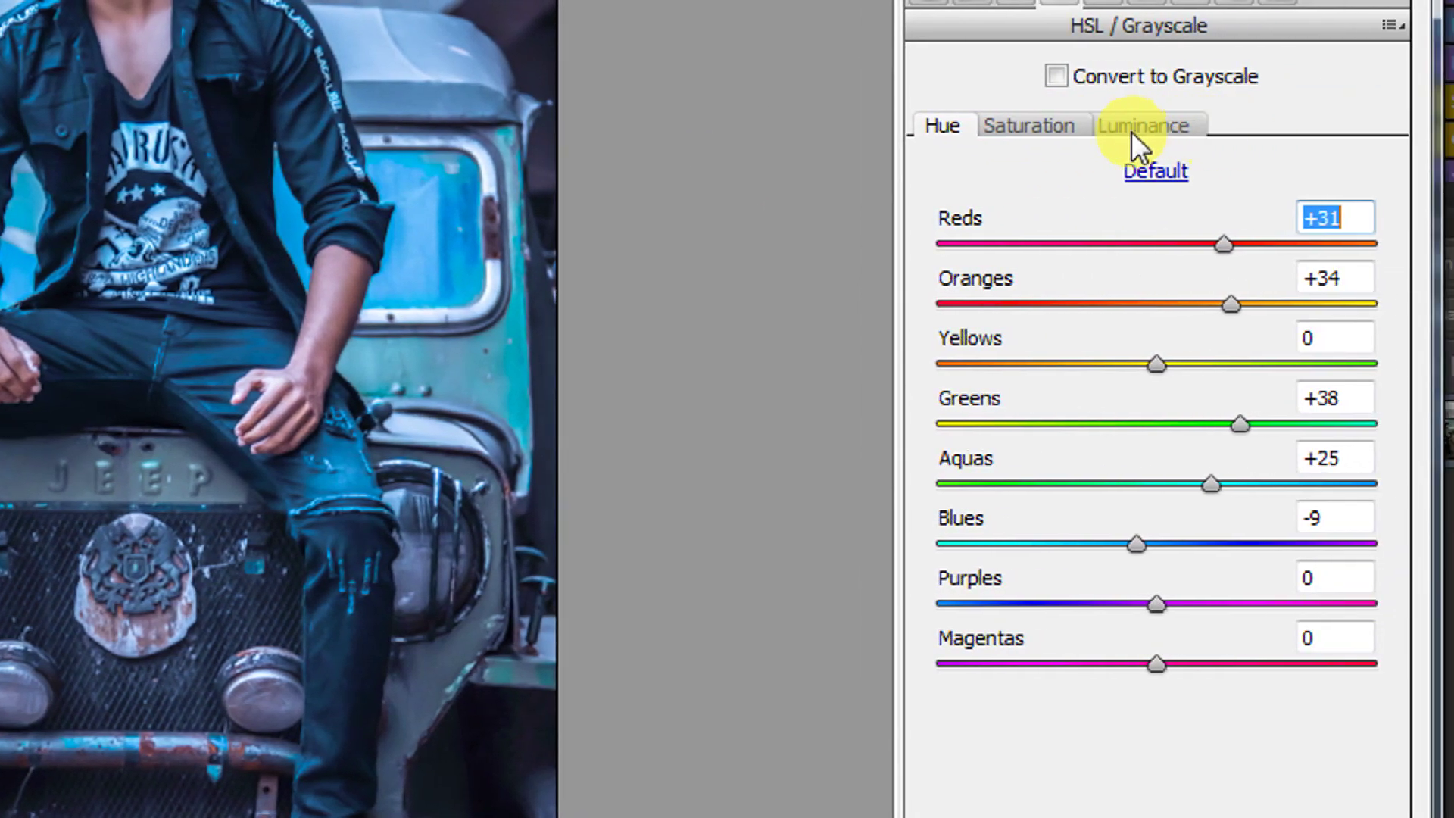
Boost HSL saturation of Reds to +79 and Oranges to +64, and raise the Blues.
{"action": "left_click", "coordinate": [1052, 128]}
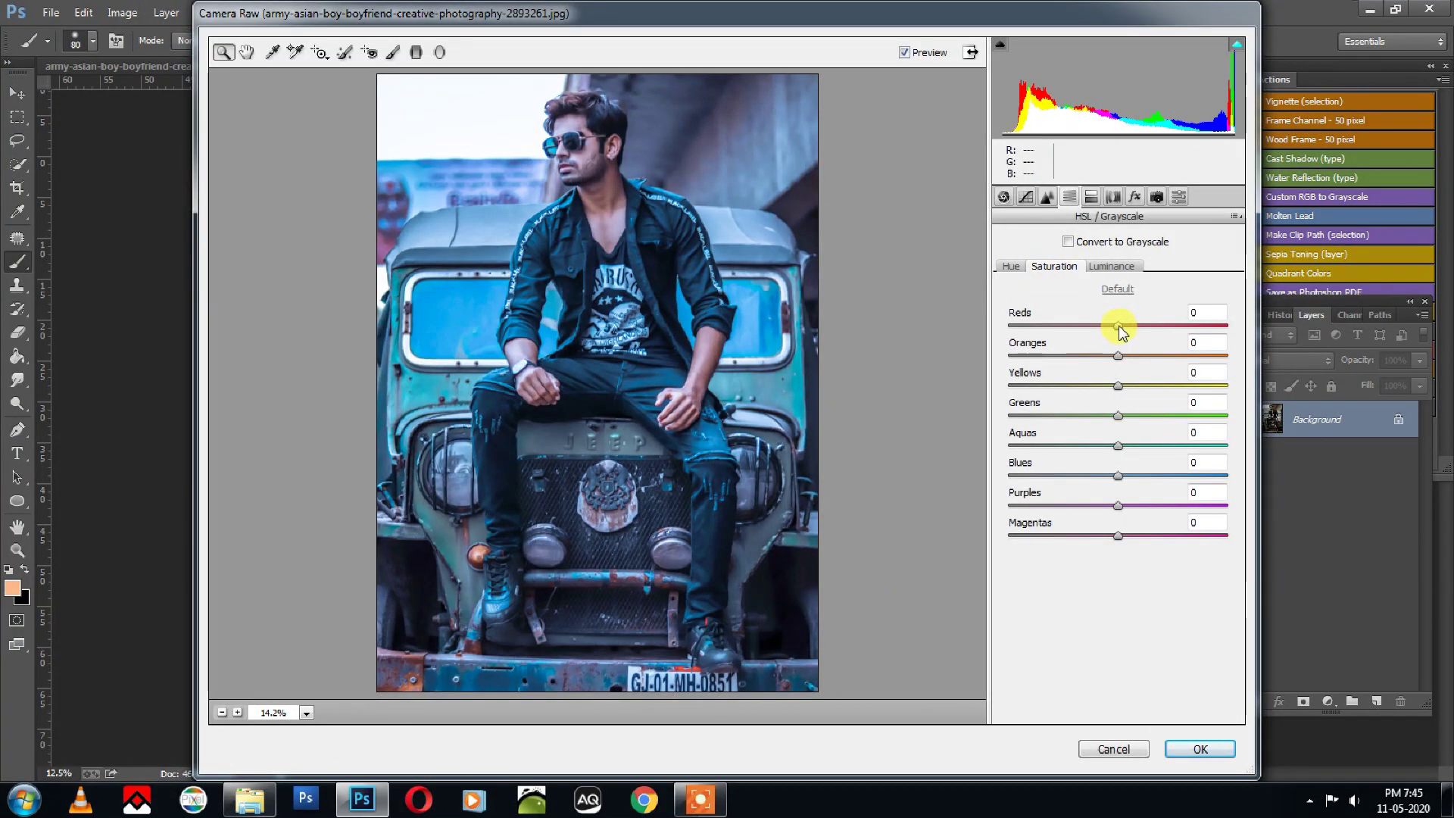
{"action": "mouse_move", "coordinate": [1118, 326]}
{"action": "left_mouse_down"}
{"action": "mouse_move", "coordinate": [1185, 332]}
{"action": "mouse_move", "coordinate": [1167, 355]}
{"action": "left_mouse_up"}
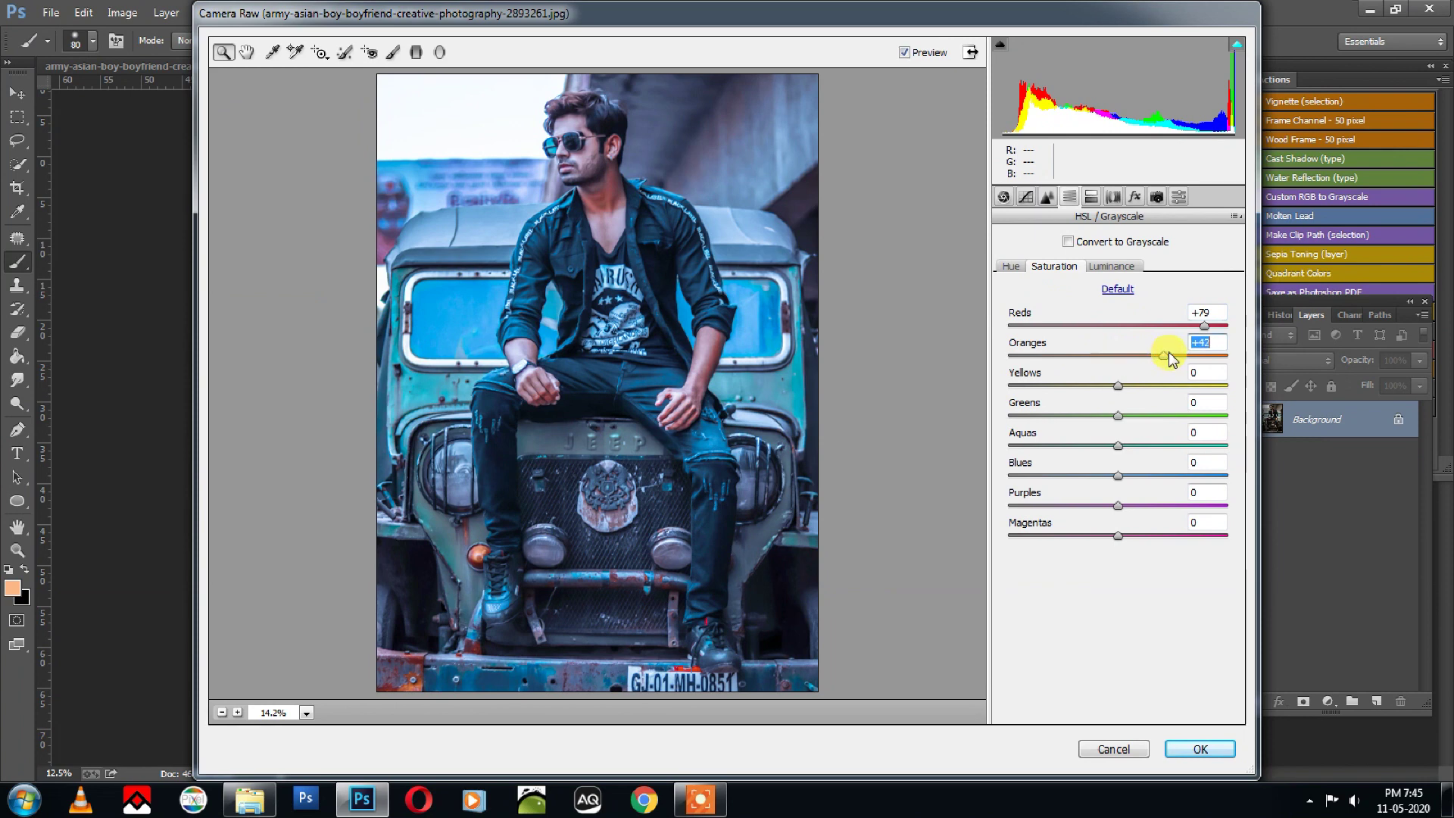
{"action": "mouse_move", "coordinate": [1121, 479]}
{"action": "left_mouse_down"}
{"action": "mouse_move", "coordinate": [1177, 472]}
{"action": "mouse_move", "coordinate": [1153, 475]}
{"action": "left_mouse_up"}
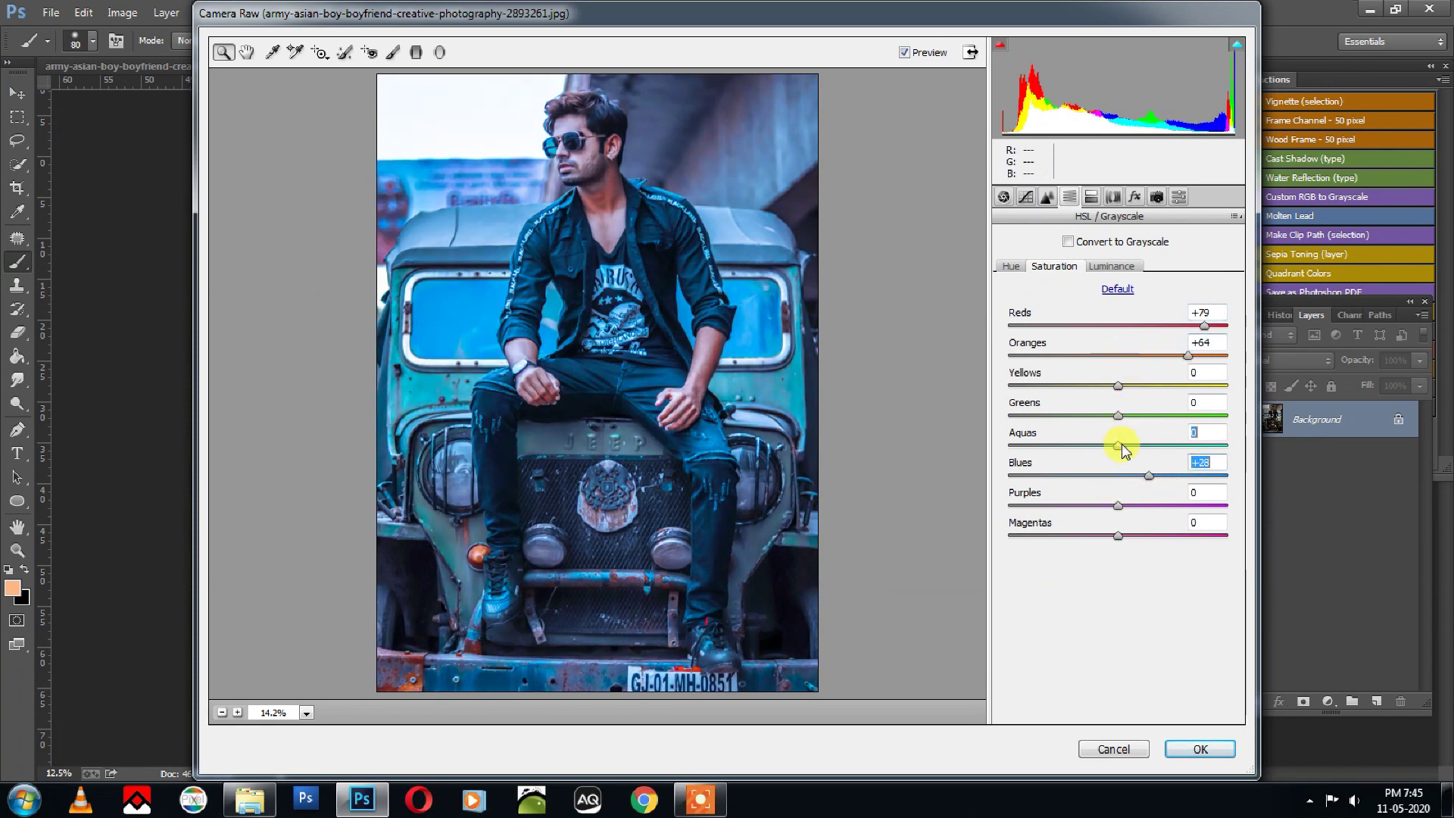
Set HSL luminance to Reds +10, Oranges +51, Aquas -30, with Blues slightly changed.
{"action": "left_click", "coordinate": [1091, 267]}
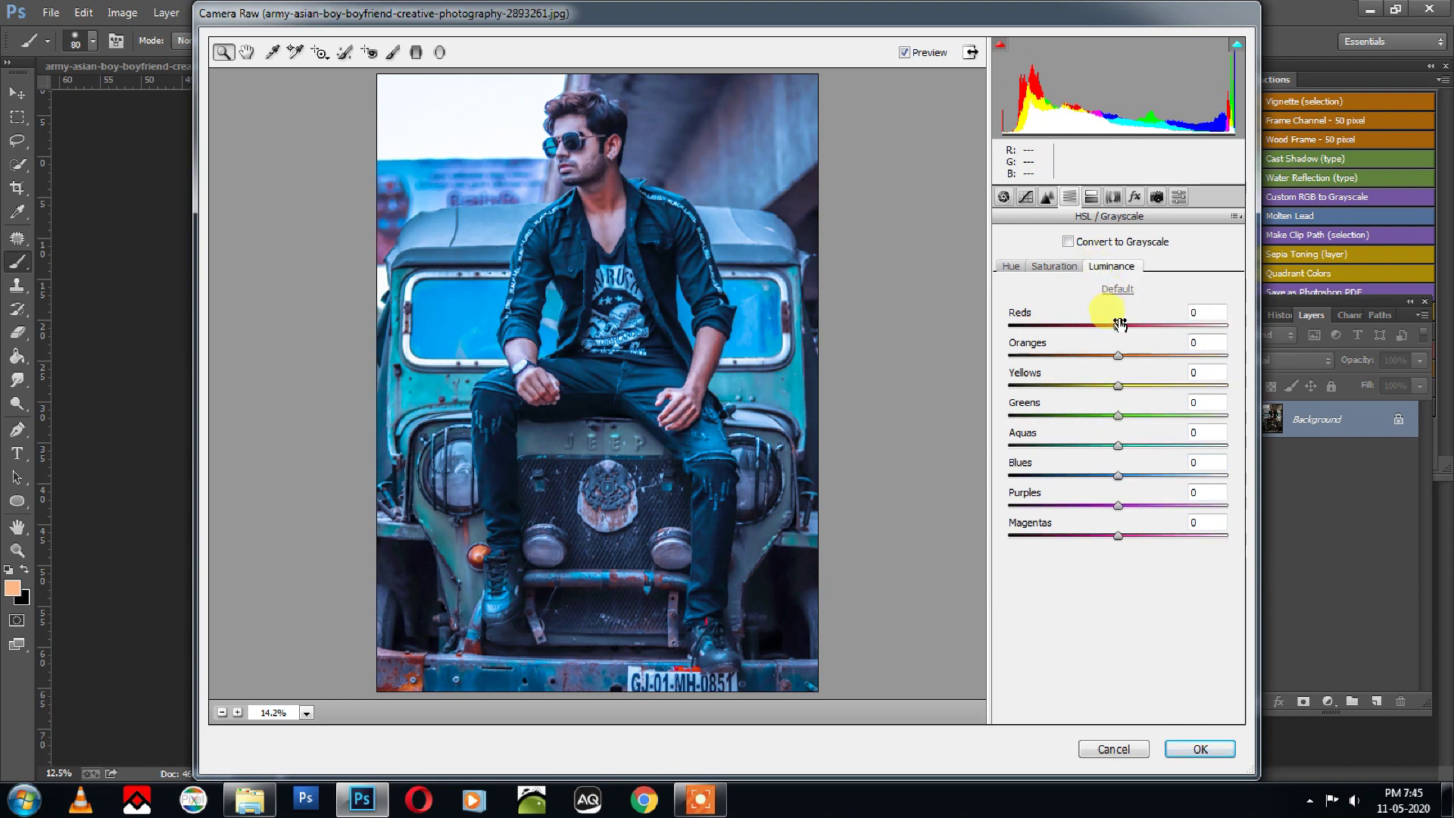
{"action": "mouse_move", "coordinate": [1117, 326]}
{"action": "left_mouse_down"}
{"action": "mouse_move", "coordinate": [1150, 326]}
{"action": "mouse_move", "coordinate": [1129, 326]}
{"action": "mouse_move", "coordinate": [1172, 357]}
{"action": "mouse_move", "coordinate": [1080, 357]}
{"action": "mouse_move", "coordinate": [1171, 356]}
{"action": "left_mouse_up"}
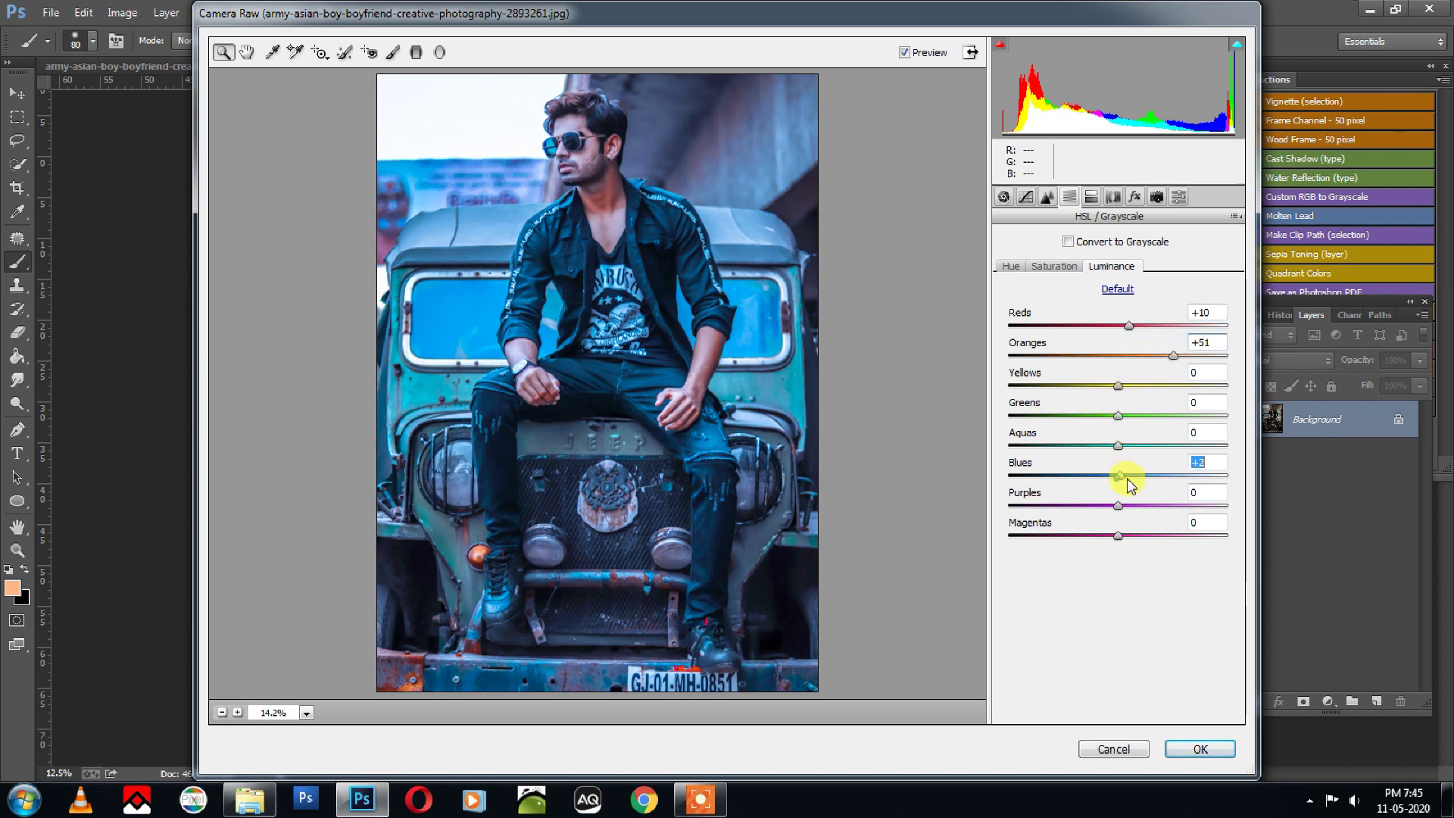
{"action": "mouse_move", "coordinate": [1127, 479]}
{"action": "left_mouse_down"}
{"action": "mouse_move", "coordinate": [1074, 444]}
{"action": "mouse_move", "coordinate": [1116, 475]}
{"action": "left_mouse_up"}
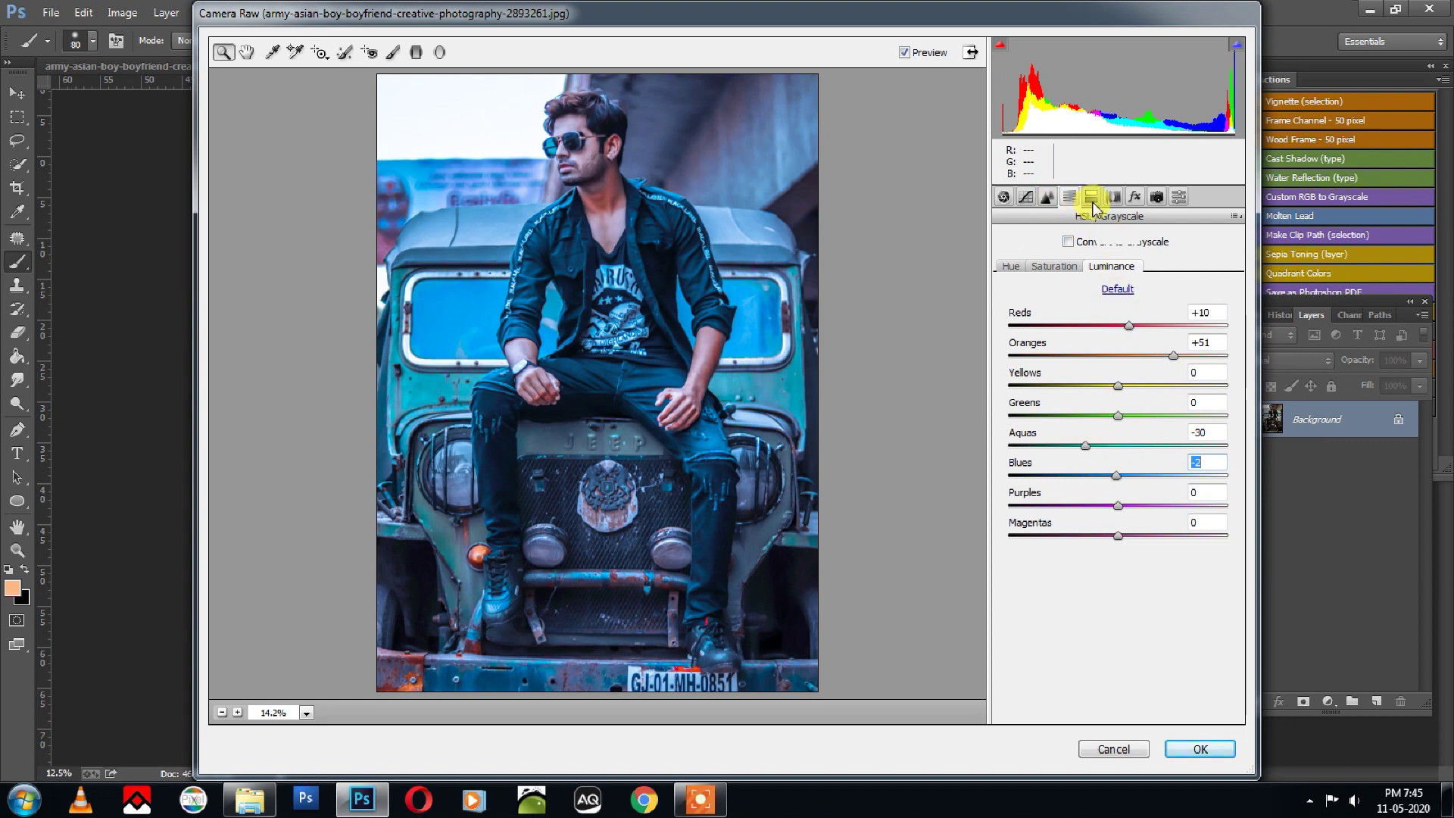
Set Camera Calibration Blue Primary Hue to -11 and Saturation to -24.
{"action": "left_click", "coordinate": [1112, 199]}
{"action": "left_click", "coordinate": [1113, 199]}
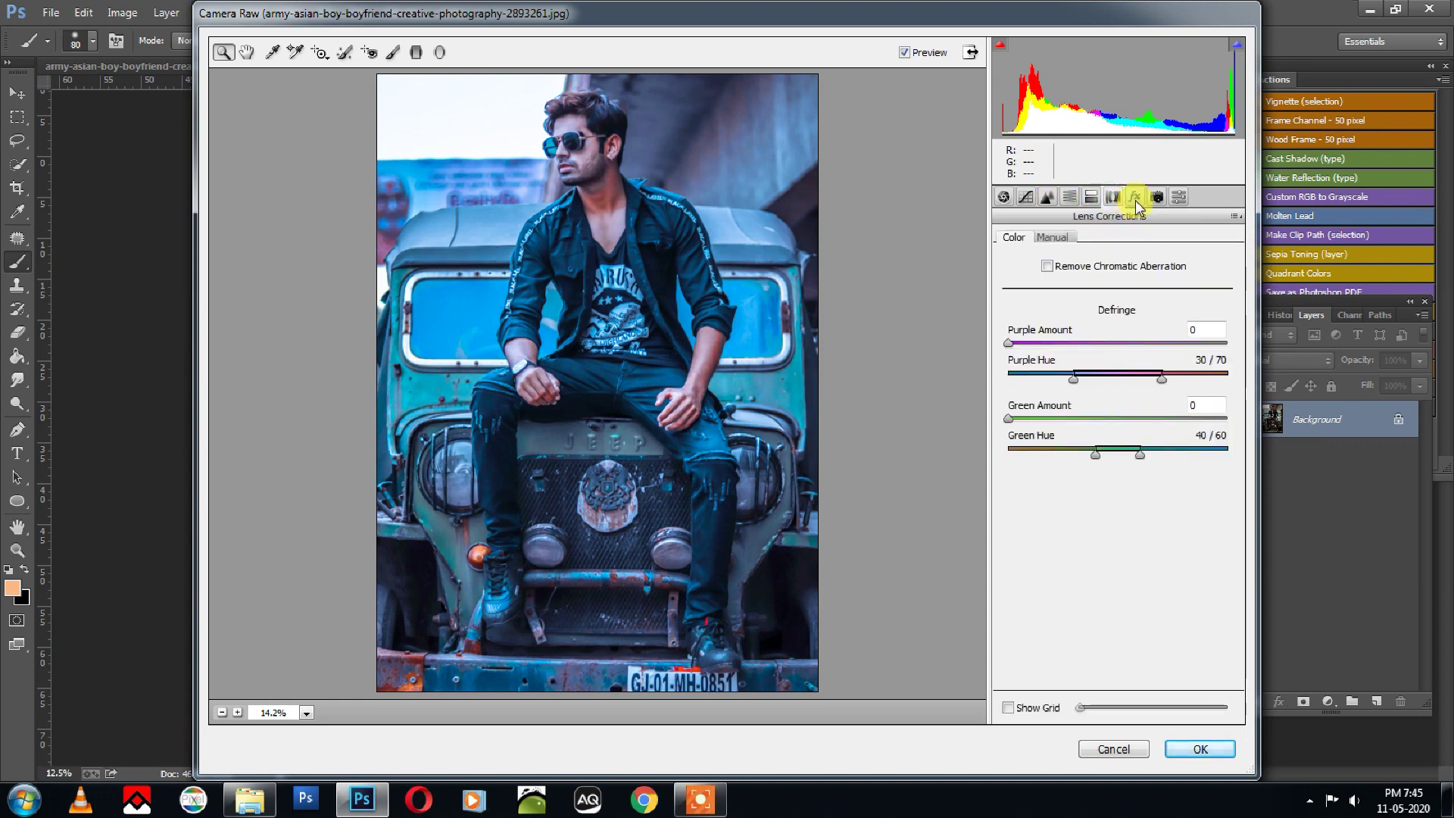
{"action": "left_click", "coordinate": [1134, 198]}
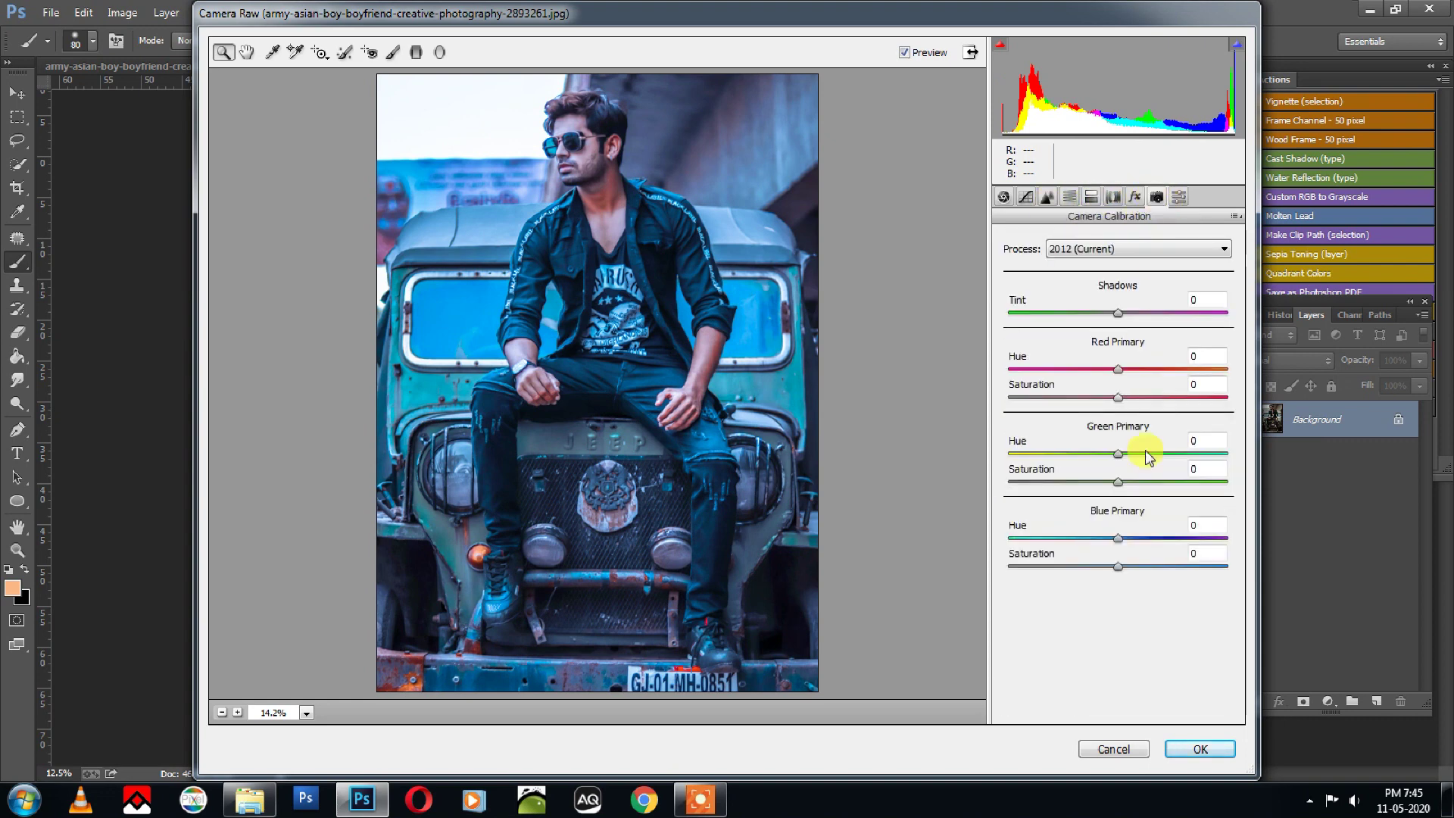
{"action": "mouse_move", "coordinate": [1099, 538]}
{"action": "left_mouse_down"}
{"action": "mouse_move", "coordinate": [1060, 567]}
{"action": "mouse_move", "coordinate": [1111, 539]}
{"action": "mouse_move", "coordinate": [1094, 566]}
{"action": "left_mouse_up"}
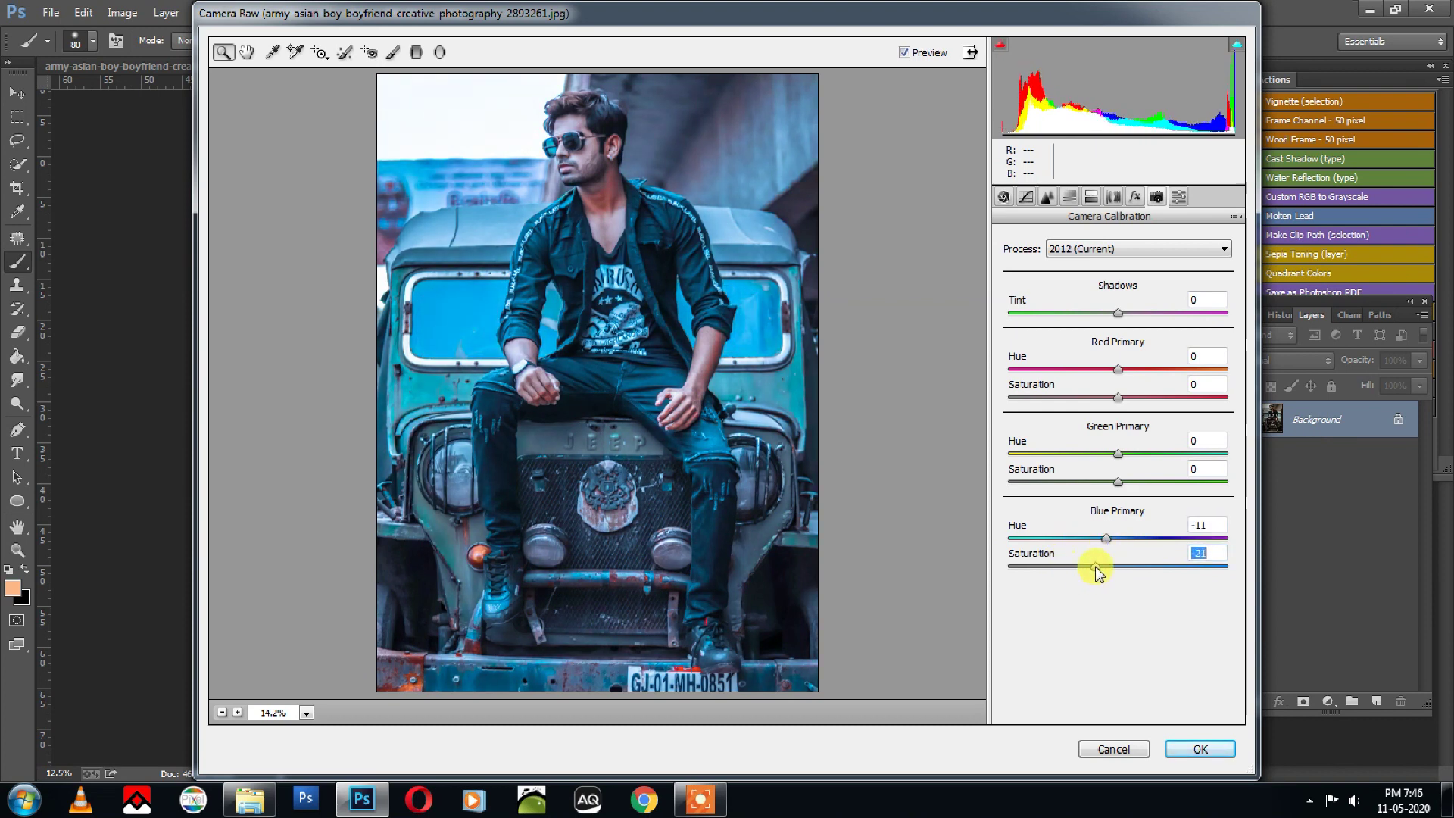
Raise Exposure to +0.15 and apply the Camera Raw edits to the portrait.
{"action": "left_click", "coordinate": [1003, 197]}
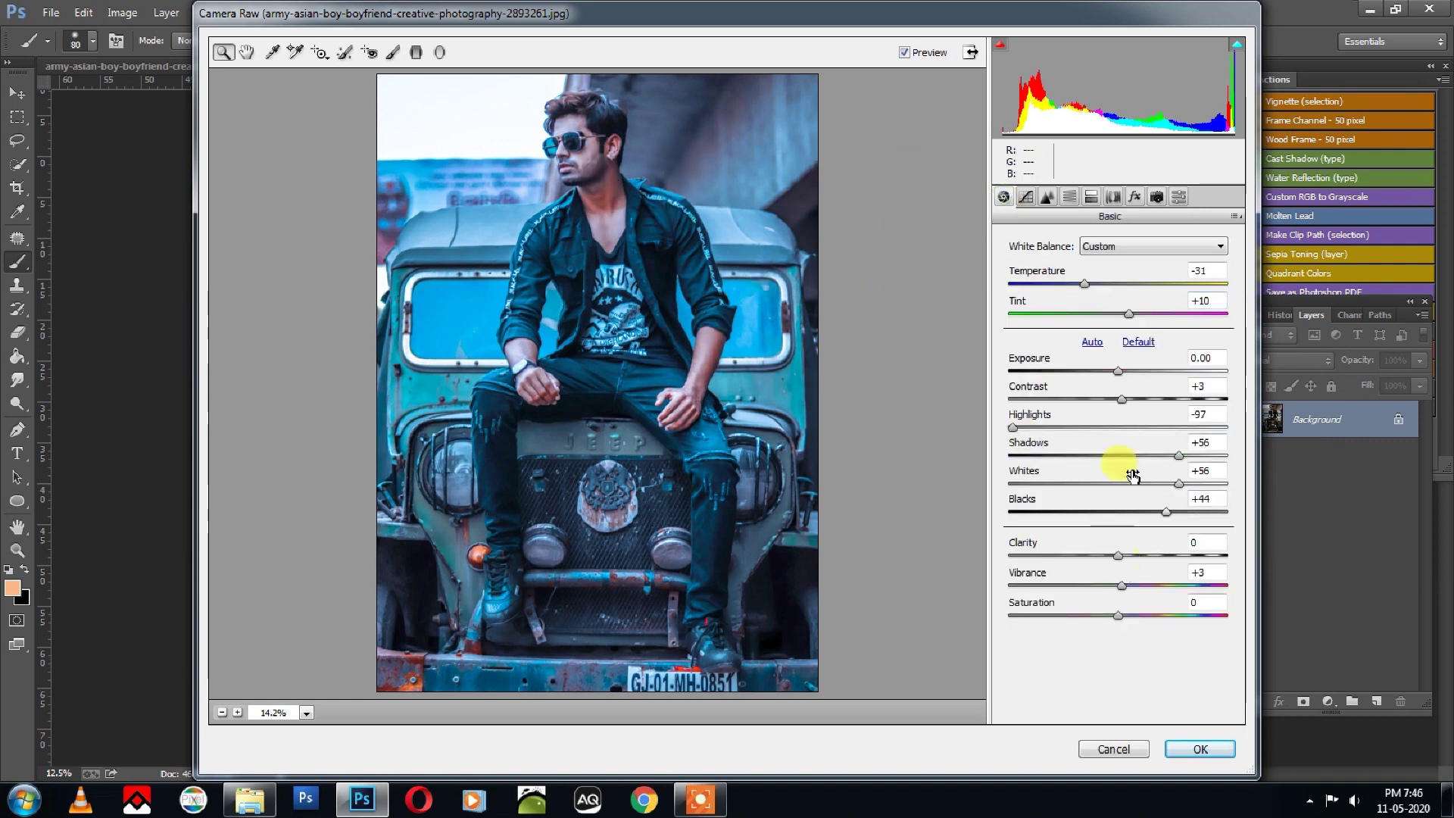
{"action": "left_click_drag", "start_coordinate": [1117, 370], "coordinate": [1121, 374]}
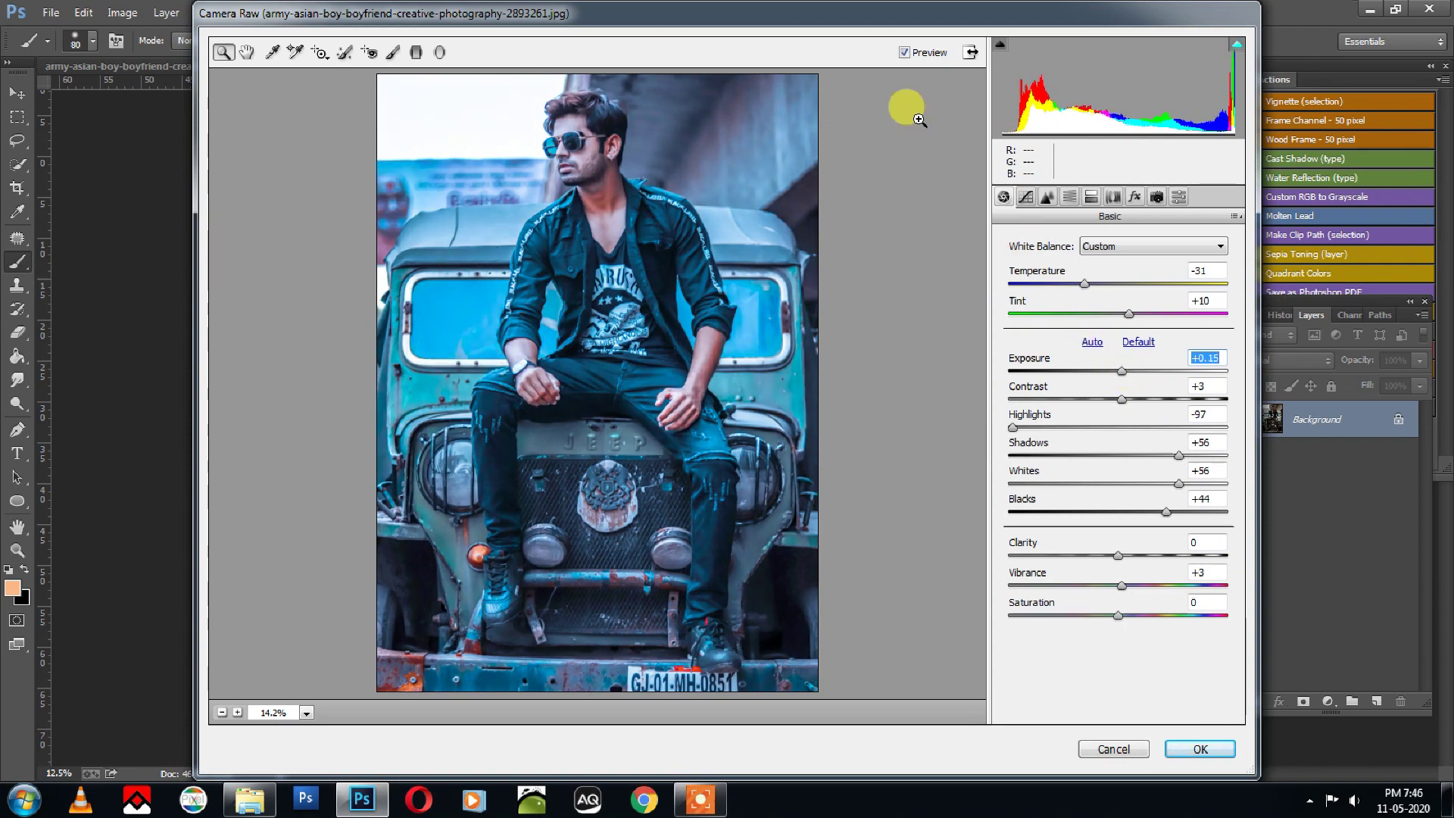
{"action": "left_click", "coordinate": [1200, 749]}
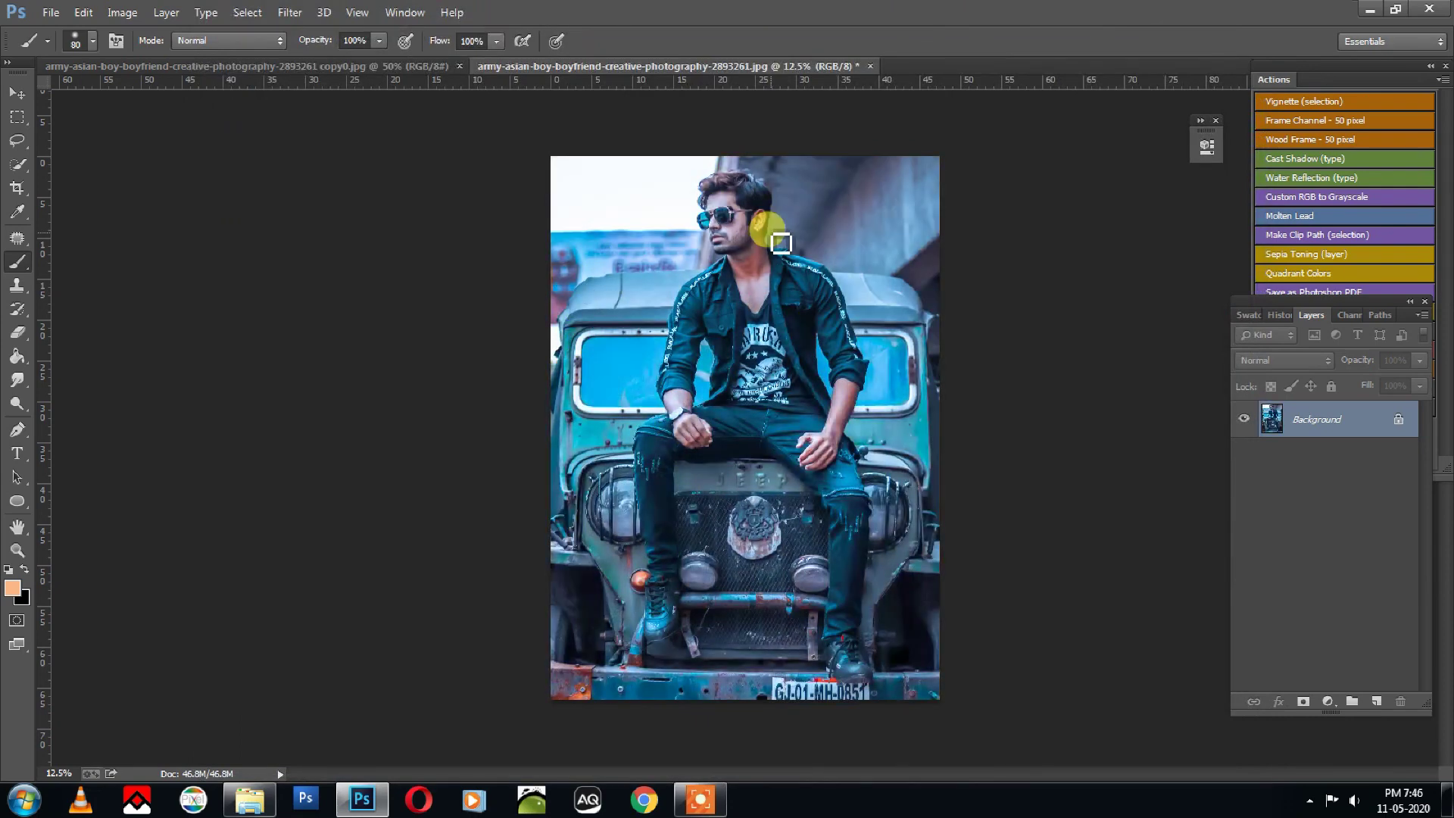
Dodge the face highlights, fade the dodge to 30%, and begin a Patch outline of the face.
{"action": "scroll", "coordinate": [760, 306], "scroll_direction": "up", "scroll_amount": 2}
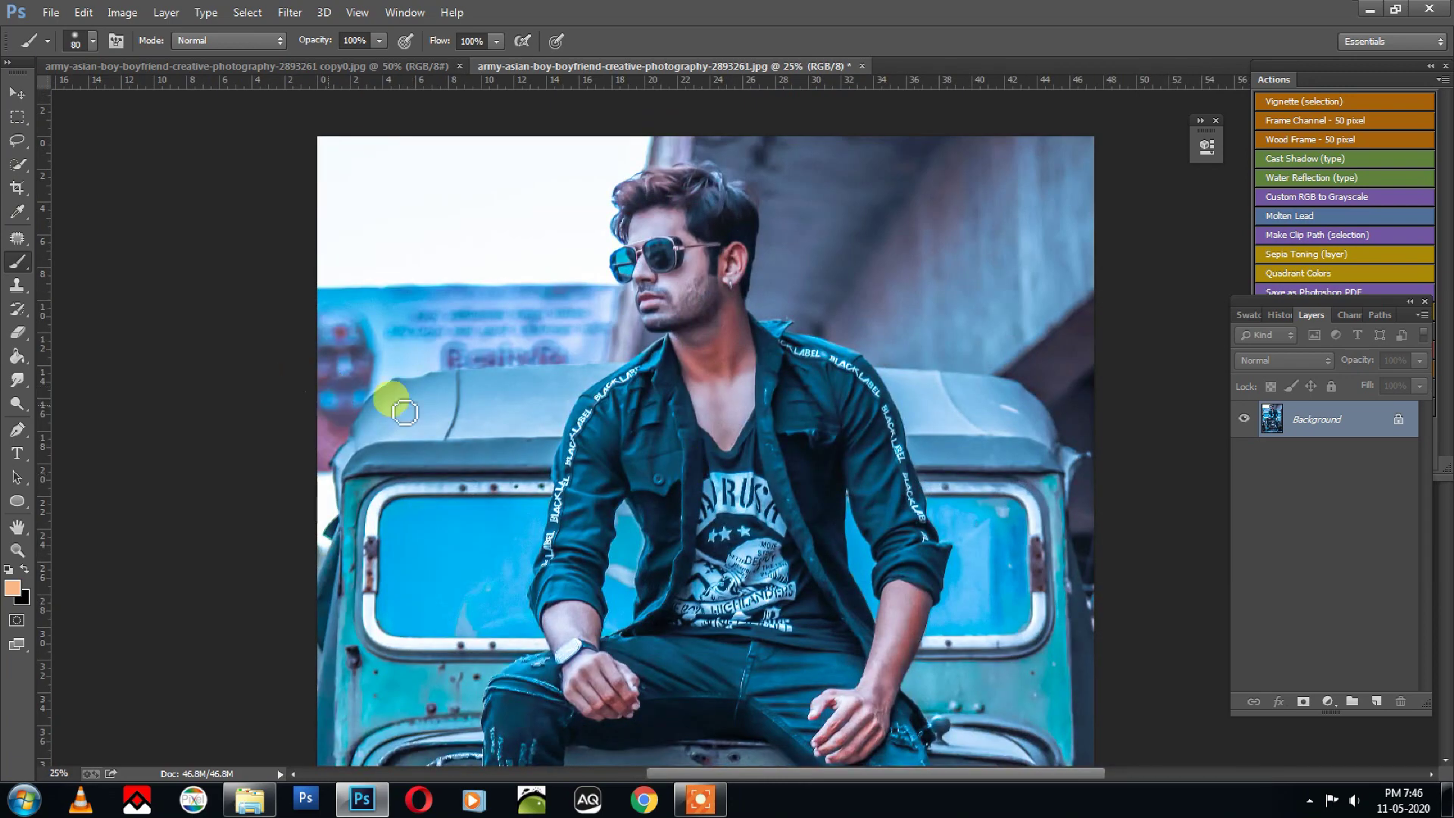
{"action": "left_click", "coordinate": [24, 409]}
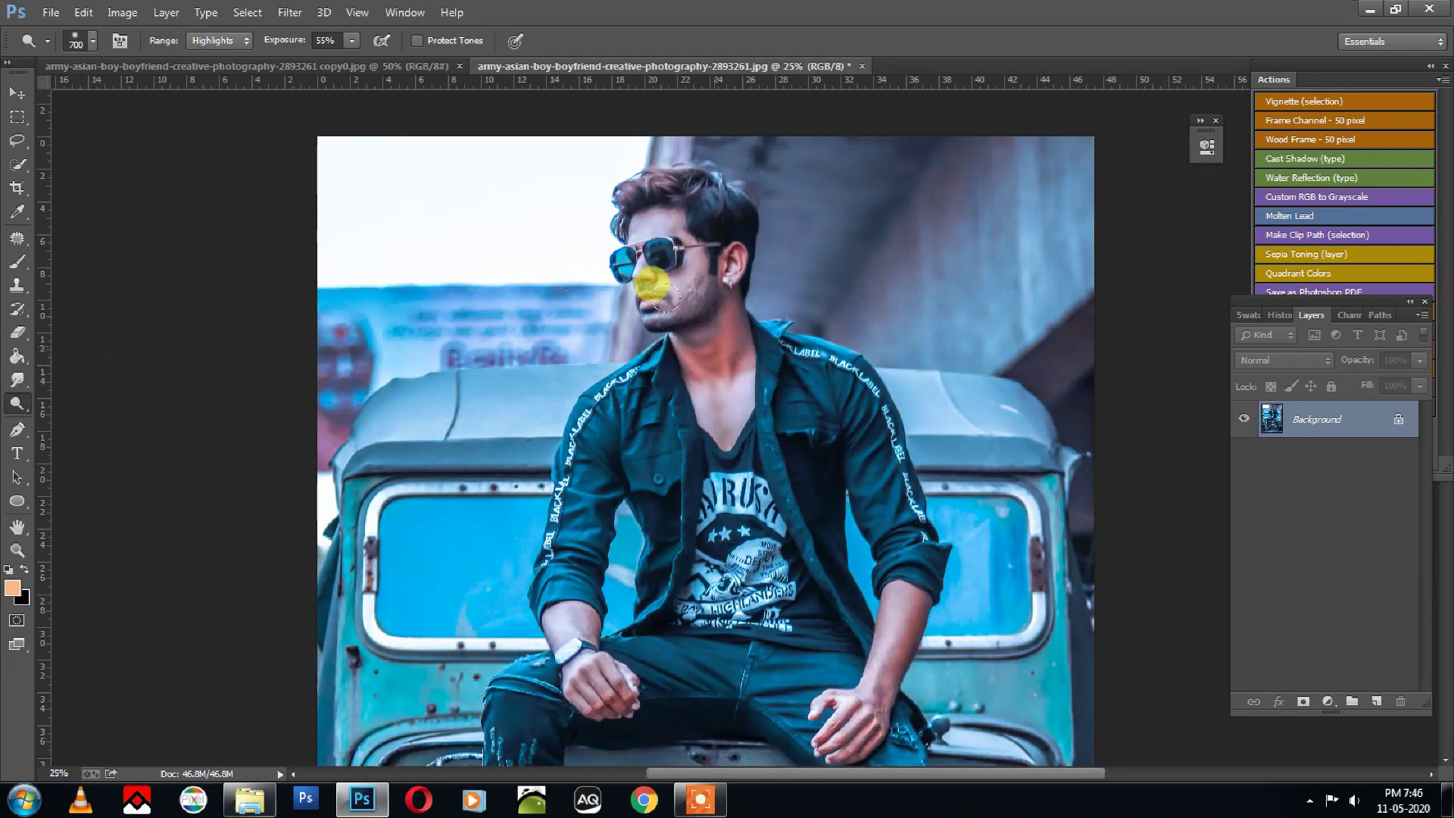
{"action": "key", "text": "ctrl+shift+f"}
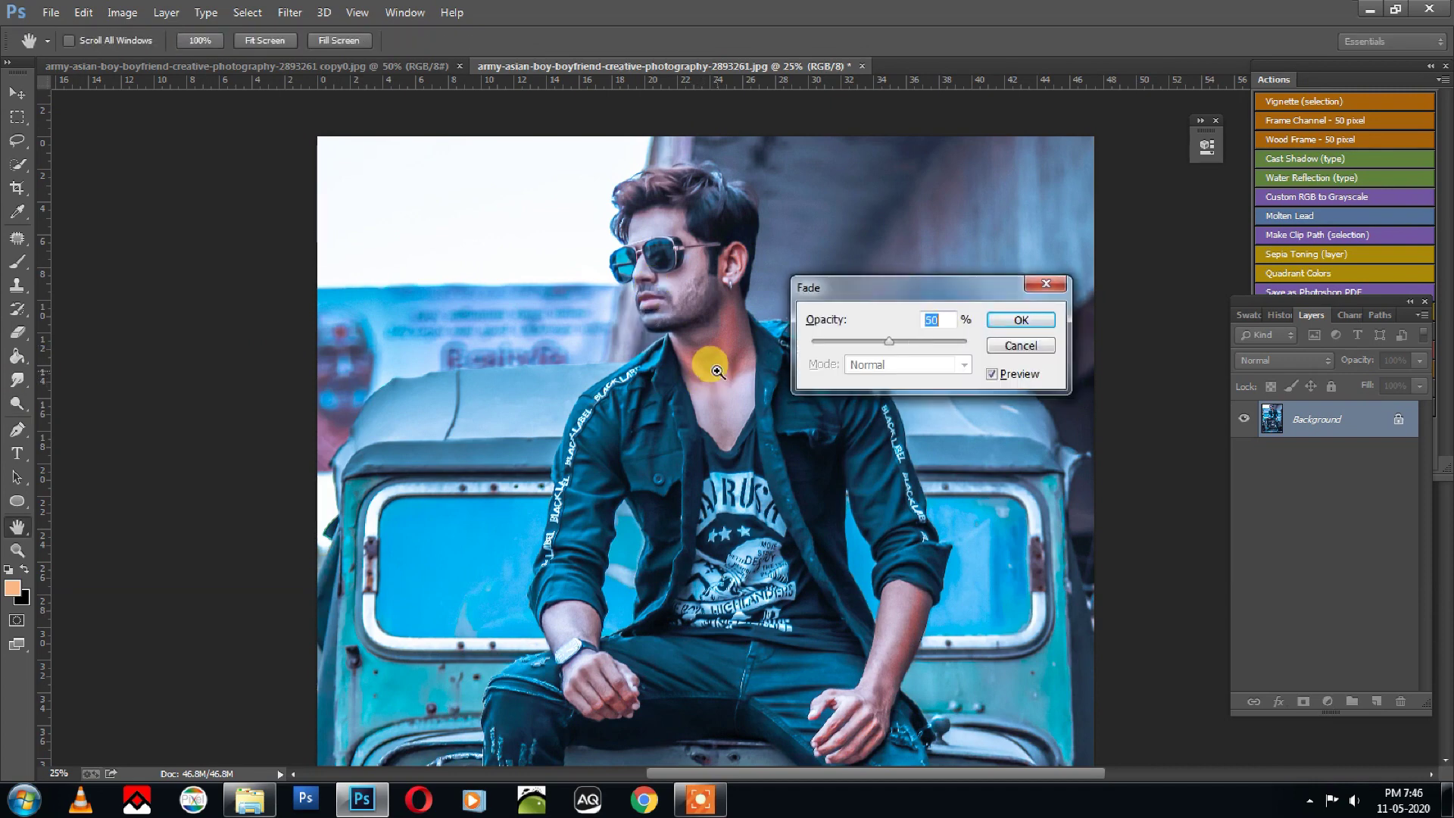
{"action": "left_click", "coordinate": [1021, 319]}
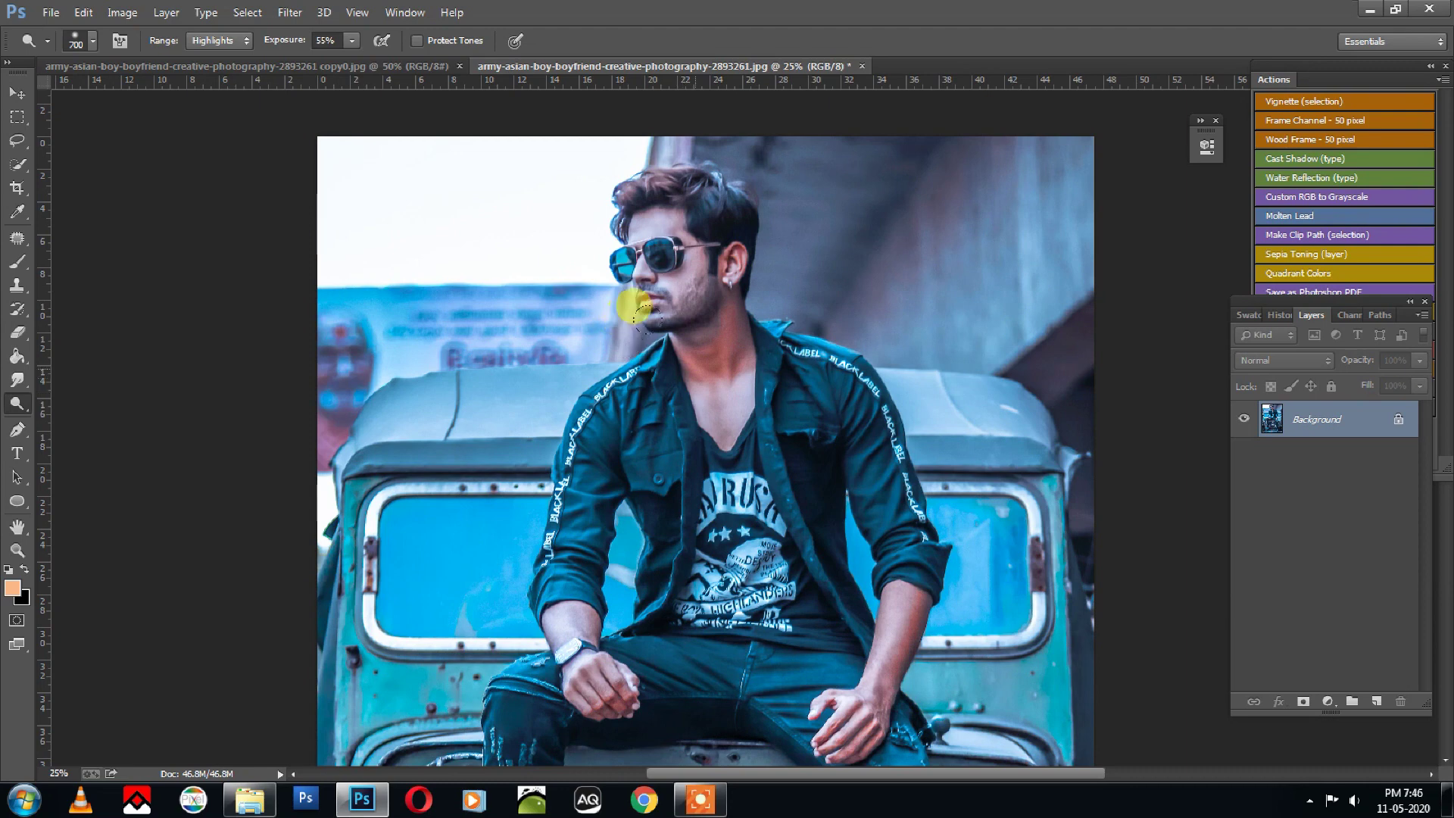
{"action": "key", "text": "j"}
{"action": "mouse_move", "coordinate": [727, 324]}
{"action": "left_mouse_down"}
{"action": "mouse_move", "coordinate": [650, 334]}
{"action": "mouse_move", "coordinate": [693, 221]}
{"action": "left_mouse_up"}
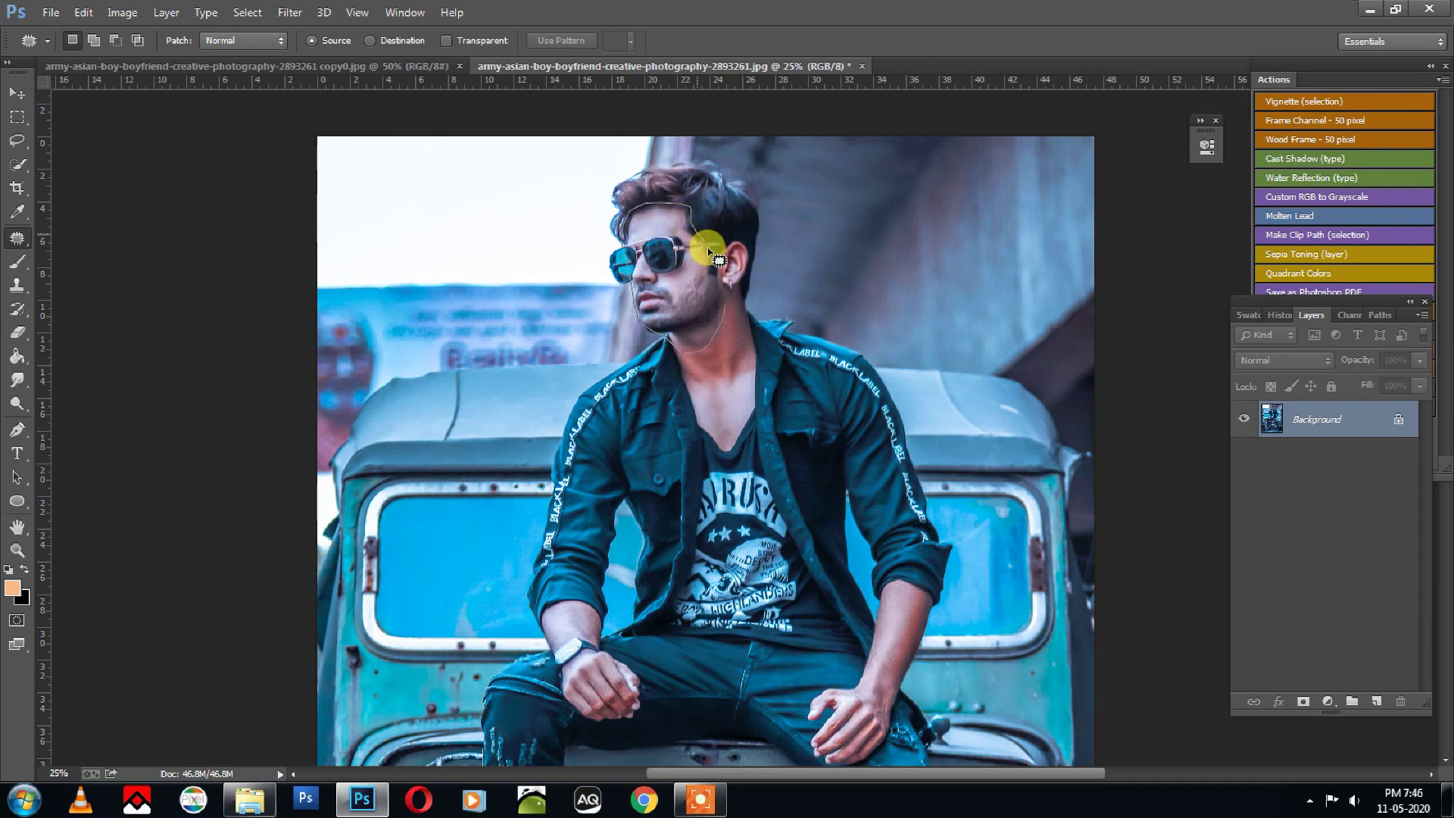
Finish outlining the face and feather the selection by 100 pixels.
{"action": "left_click_drag", "start_coordinate": [693, 222], "coordinate": [725, 303]}
{"action": "right_click", "coordinate": [656, 239]}
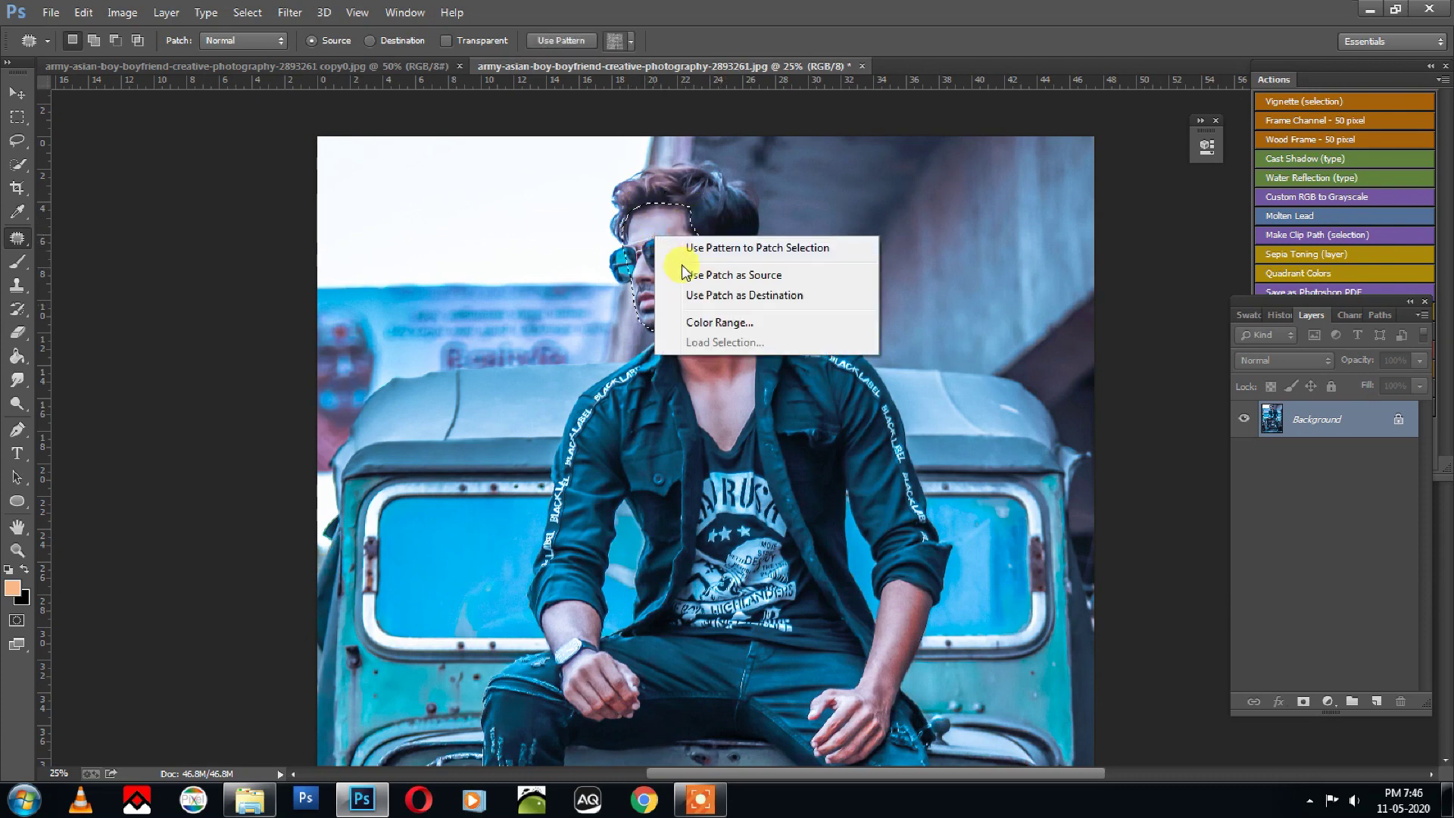
{"action": "left_click", "coordinate": [18, 120]}
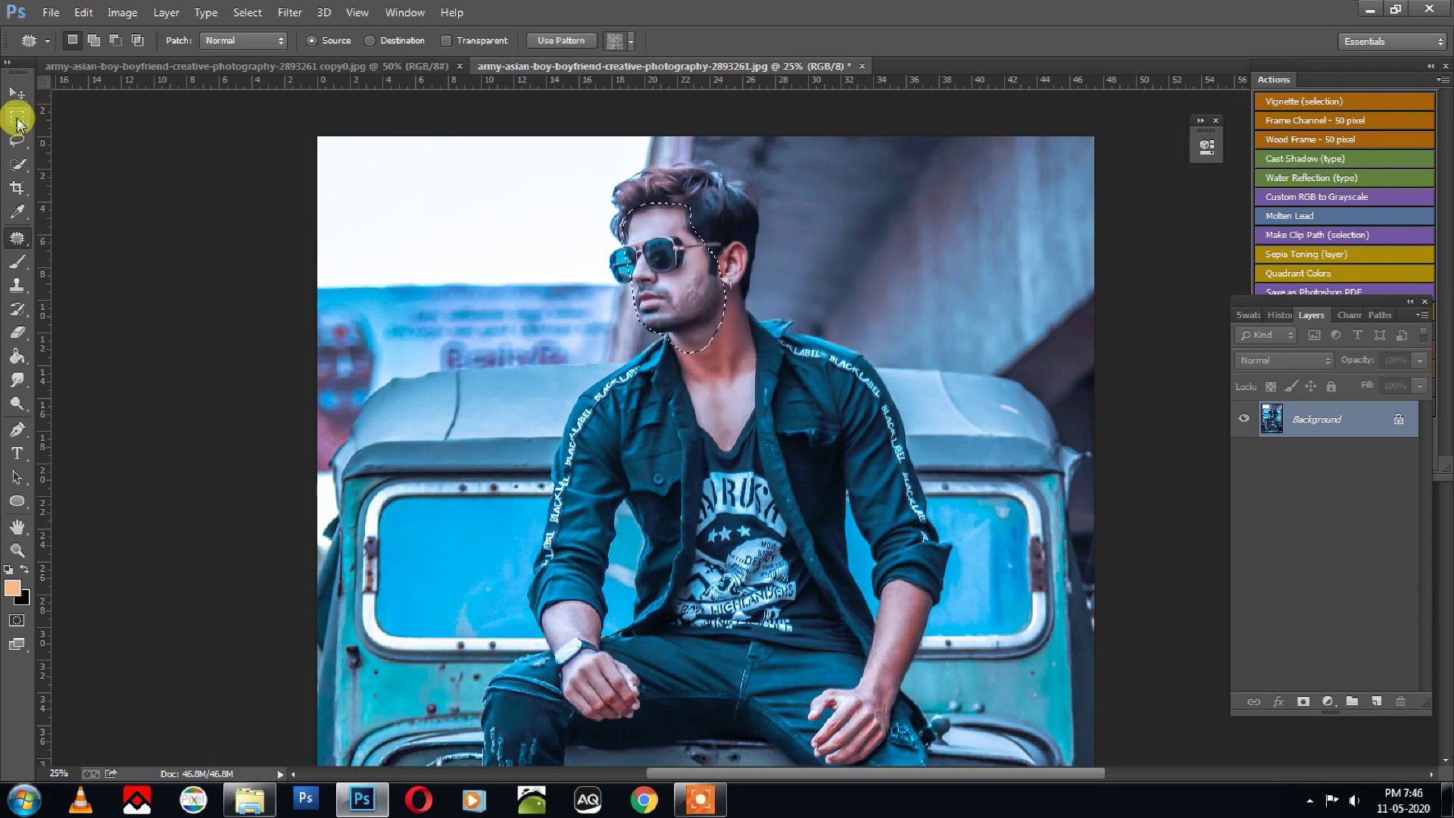
{"action": "right_click", "coordinate": [664, 258]}
{"action": "left_click", "coordinate": [706, 311]}
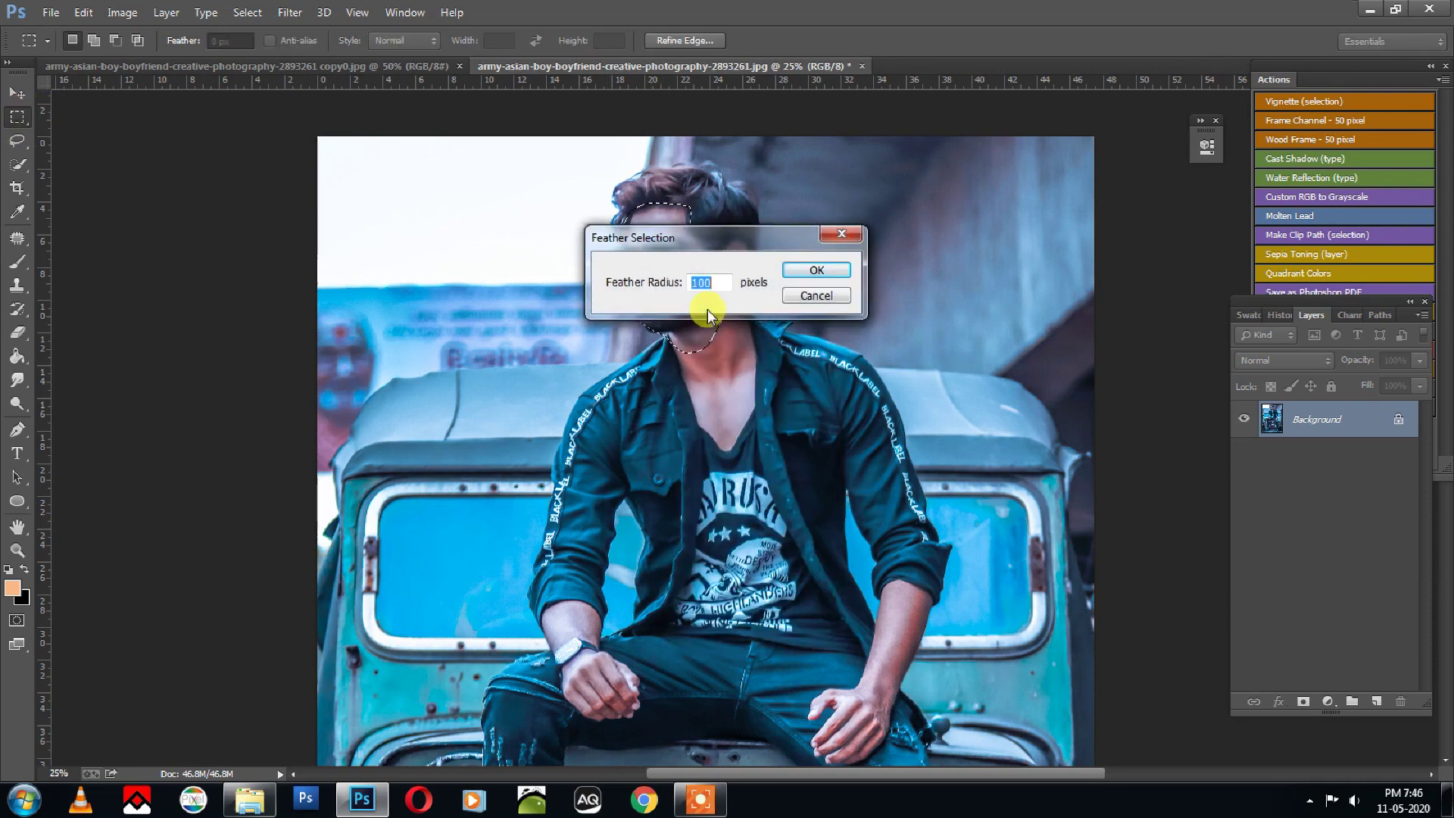
{"action": "key", "text": "Return"}
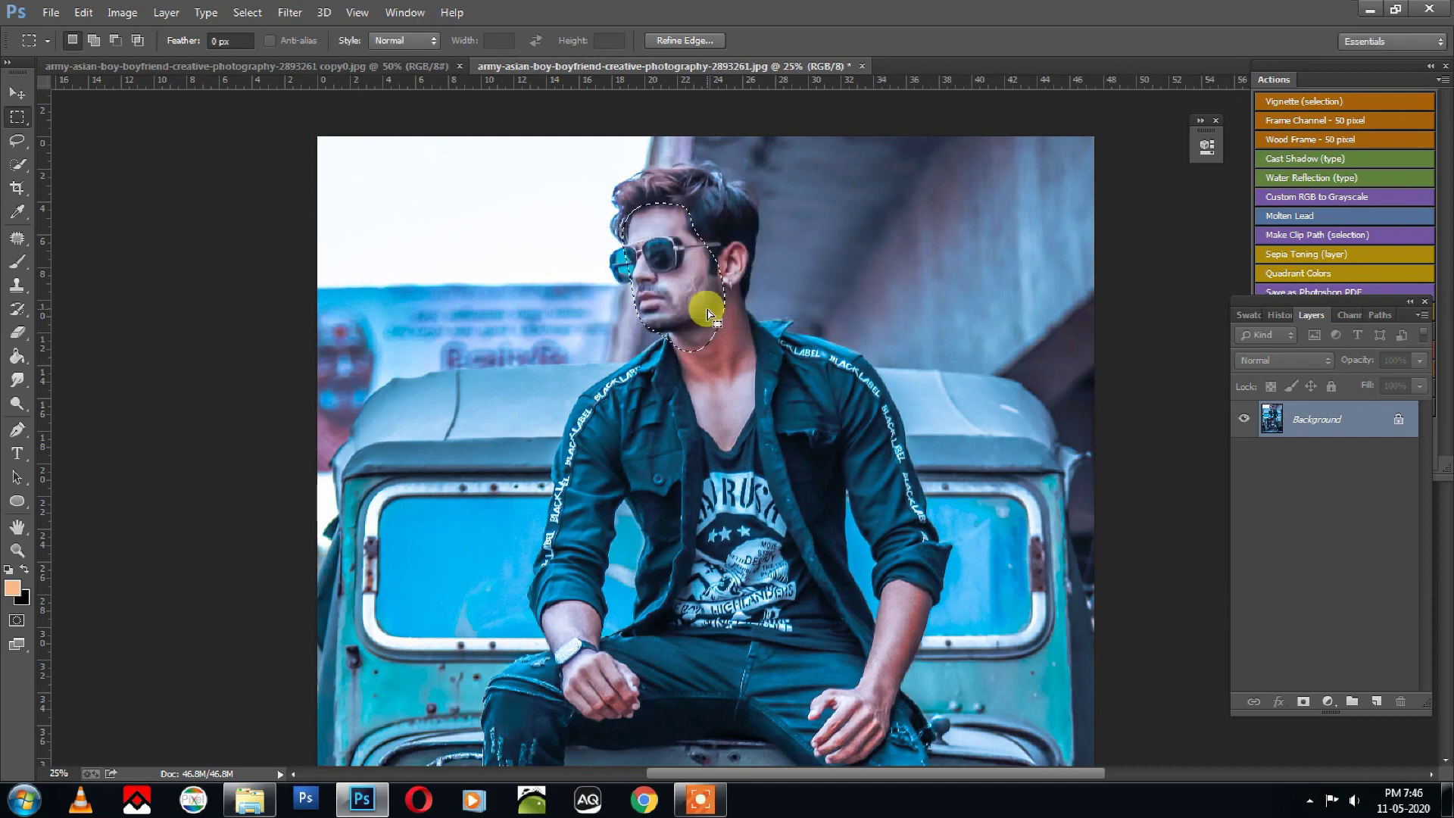
Apply a midtone Color Balance of -26, -19, -26 to the face selection.
{"action": "key", "text": "ctrl+b"}
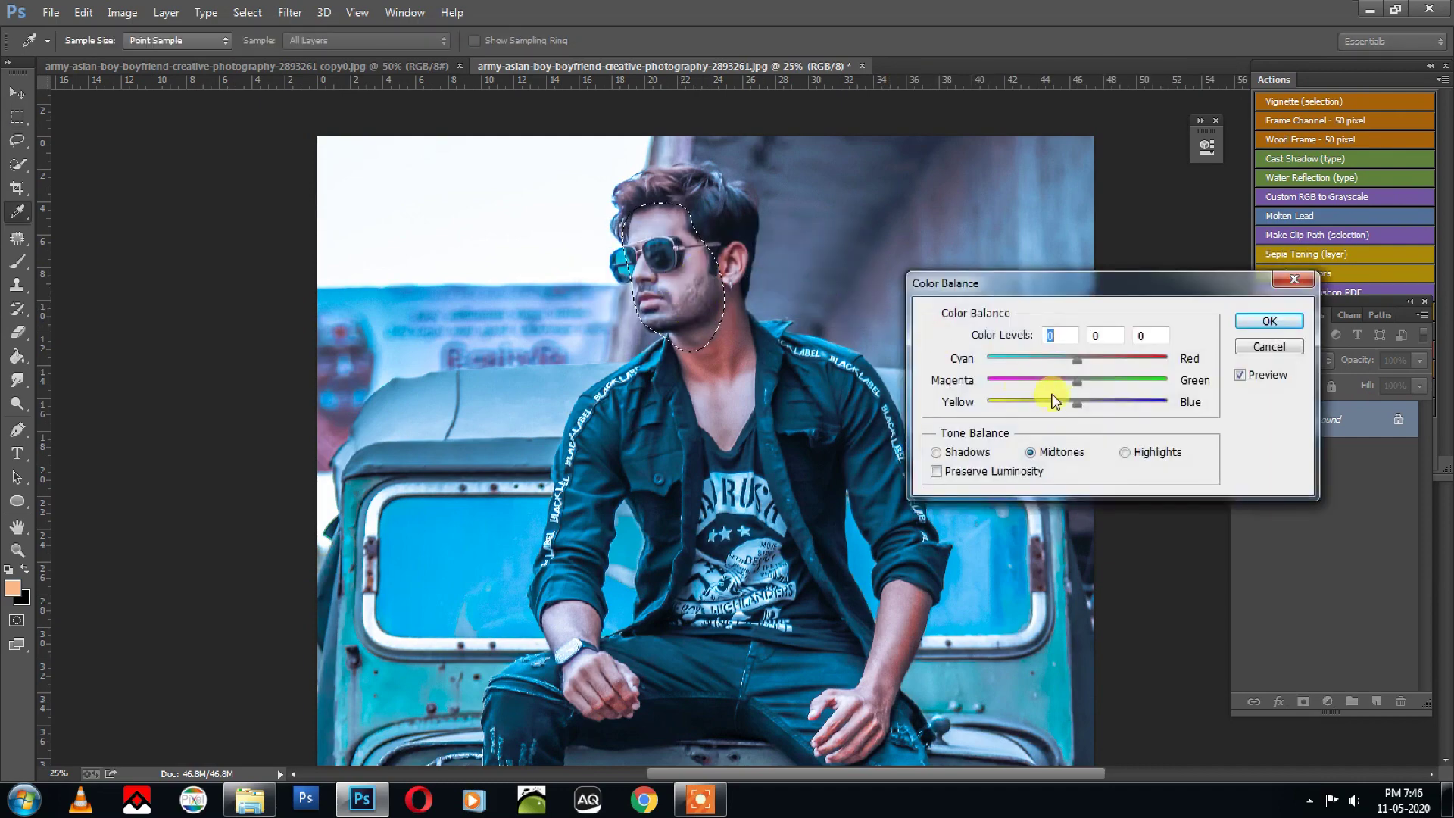
{"action": "mouse_move", "coordinate": [1057, 403]}
{"action": "left_mouse_down"}
{"action": "mouse_move", "coordinate": [1110, 362]}
{"action": "mouse_move", "coordinate": [1060, 383]}
{"action": "left_mouse_up"}
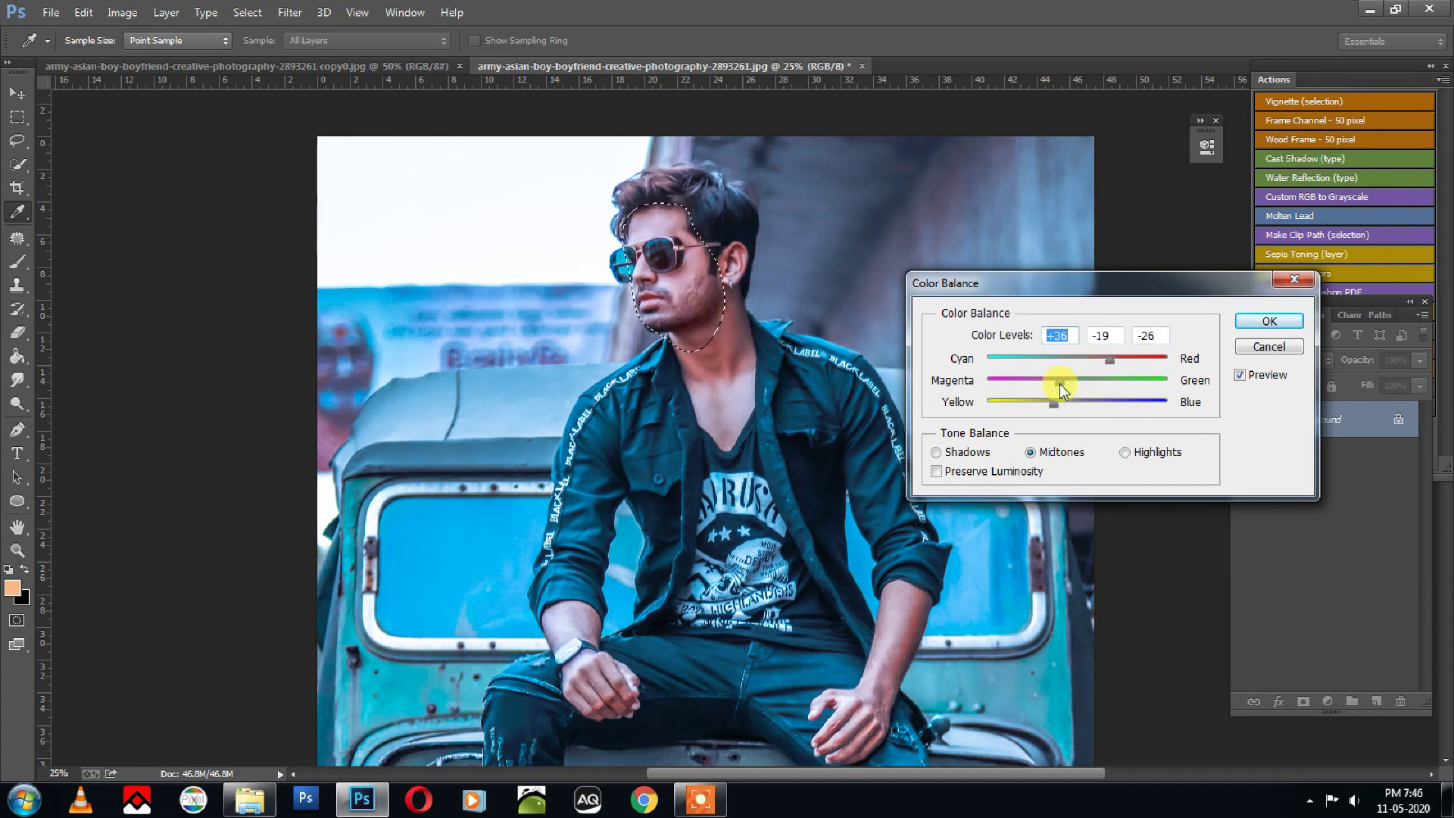
{"action": "key", "text": "Return"}
{"action": "key", "text": "m"}
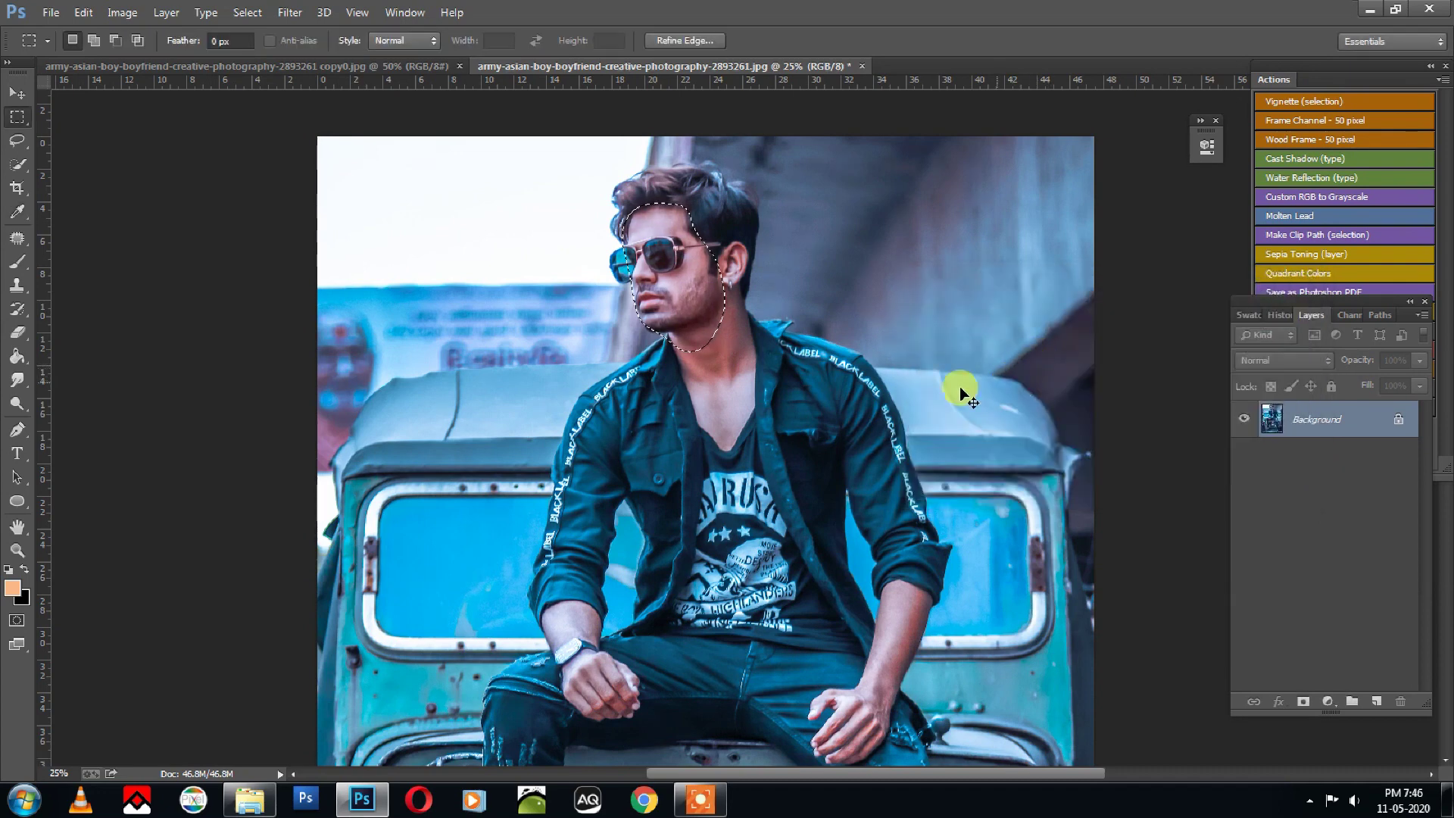
{"action": "key", "text": "ctrl+minus"}
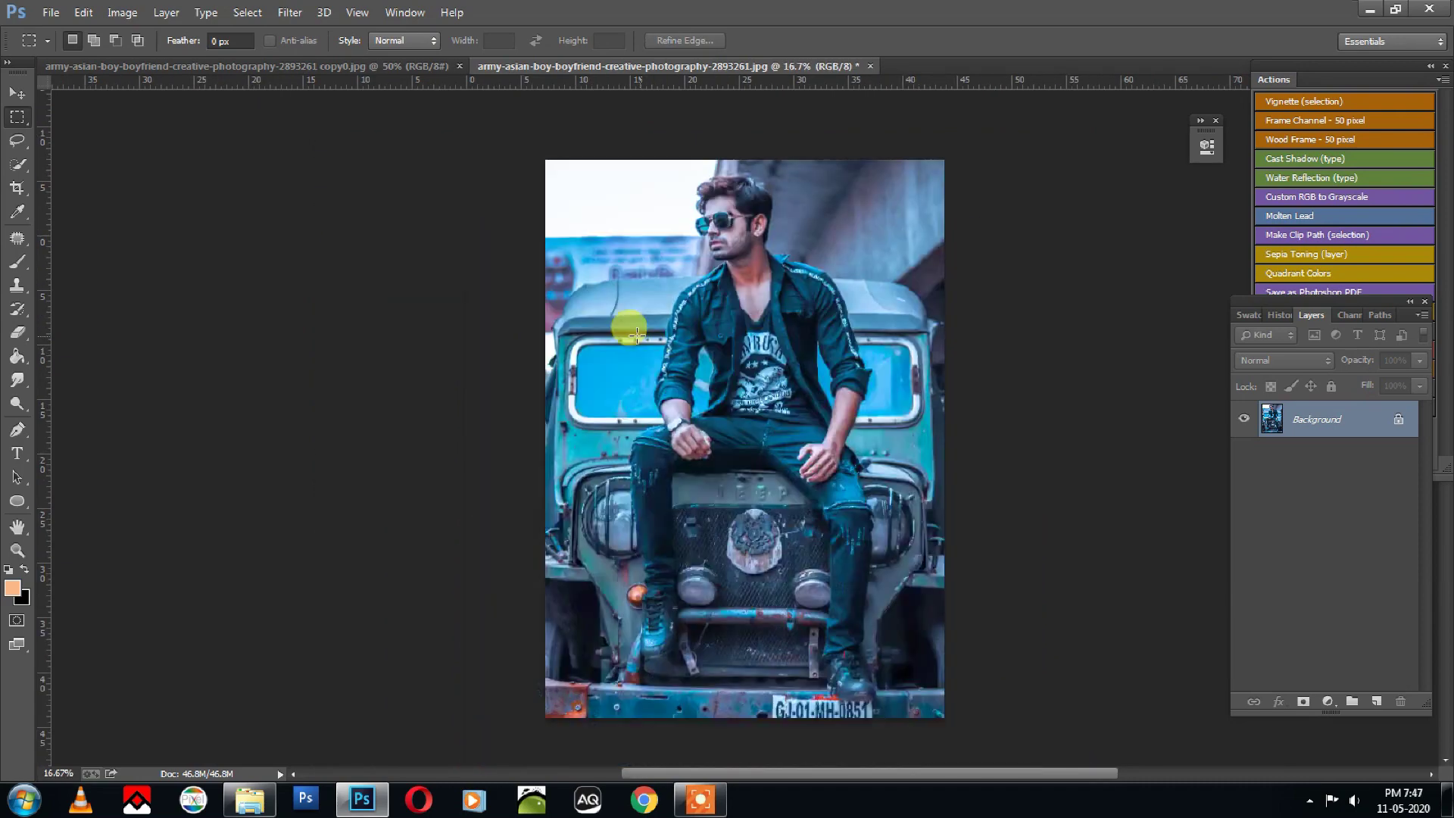
Add a Selective Color layer with Reds set to Cyan +11, Yellow +89, Black -26.
{"action": "key", "text": "ctrl+minus"}
{"action": "left_click", "coordinate": [1329, 702]}
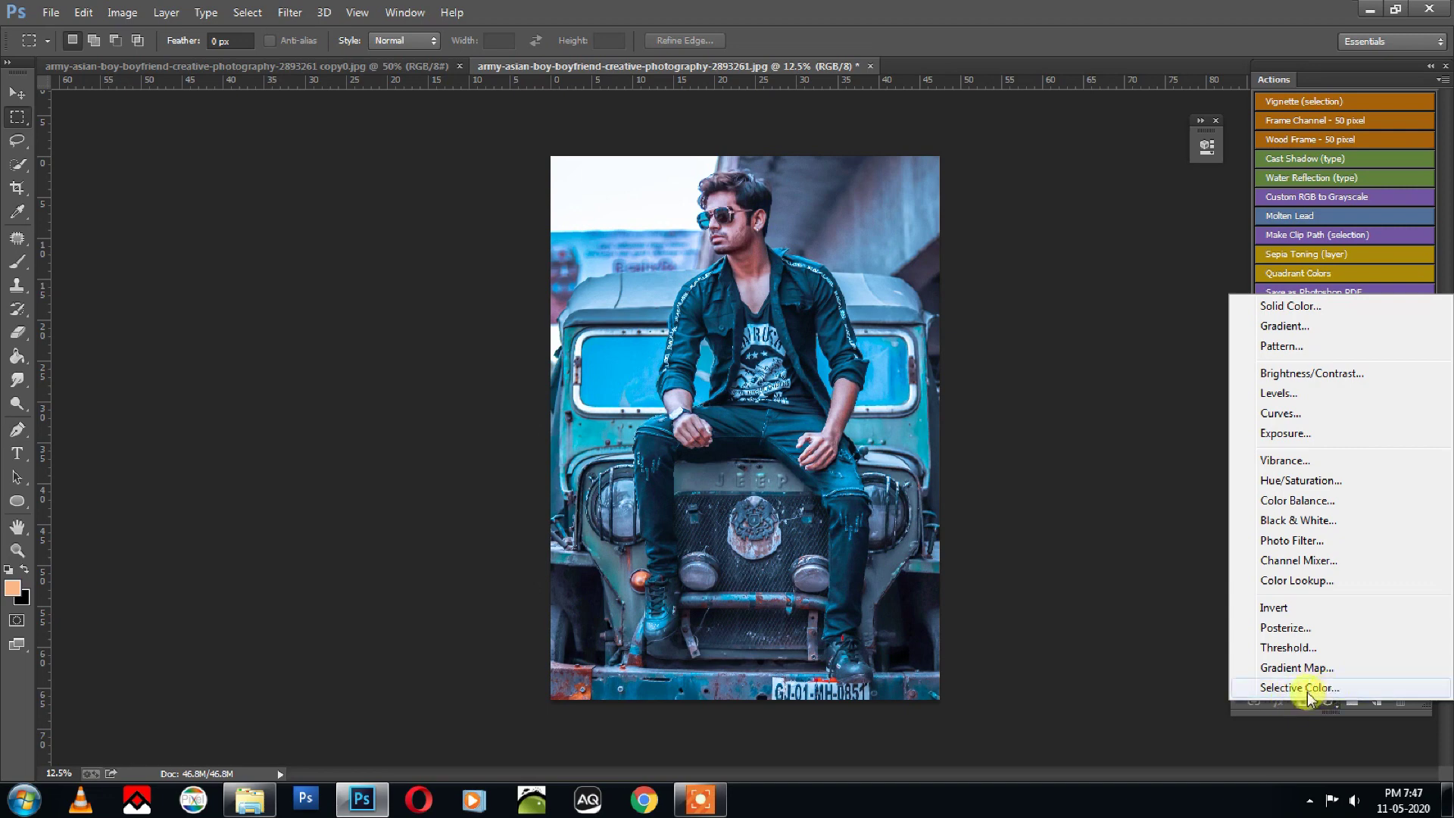
{"action": "left_click", "coordinate": [1308, 695]}
{"action": "left_click", "coordinate": [1078, 210]}
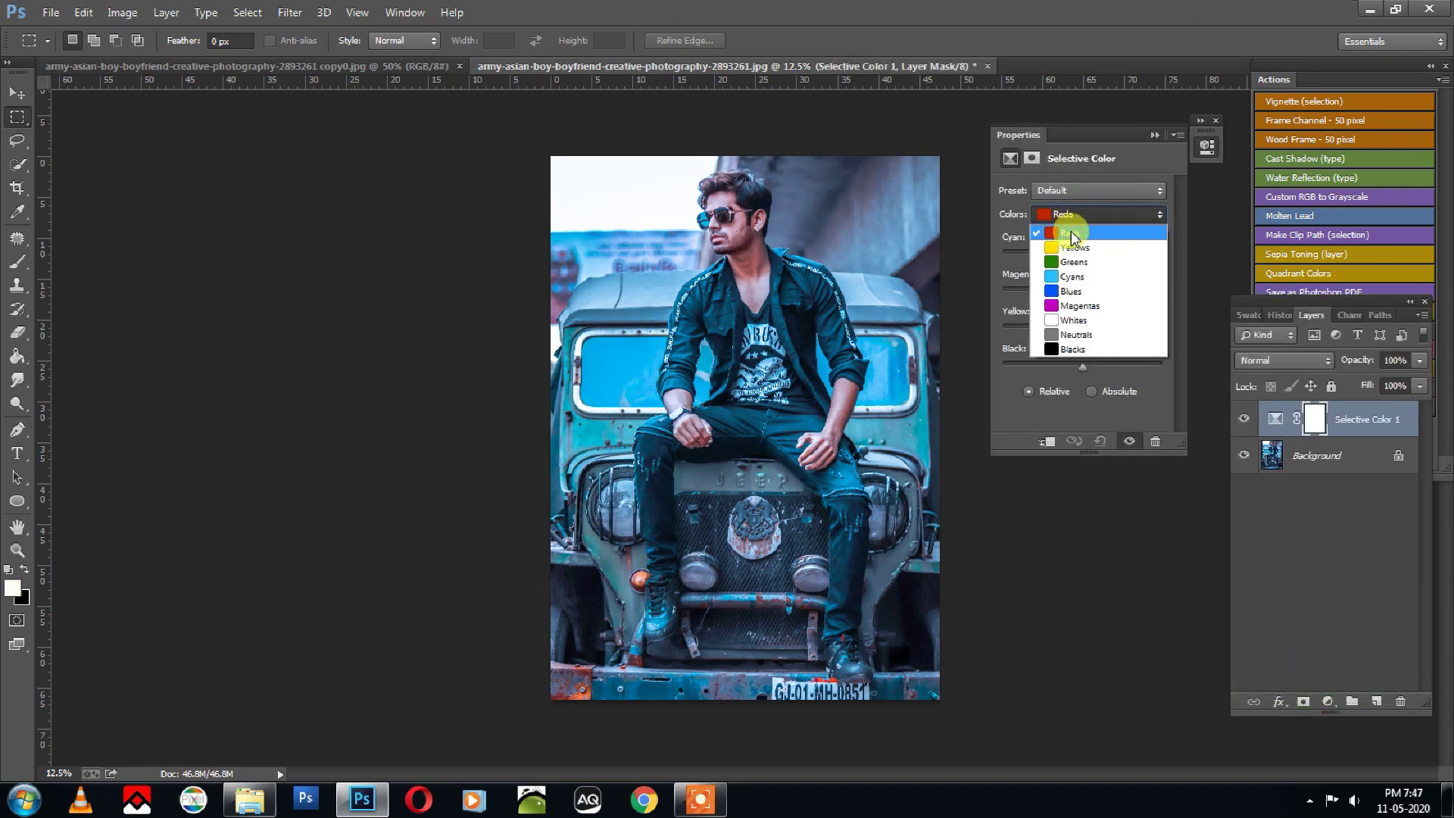
{"action": "left_click", "coordinate": [1071, 231]}
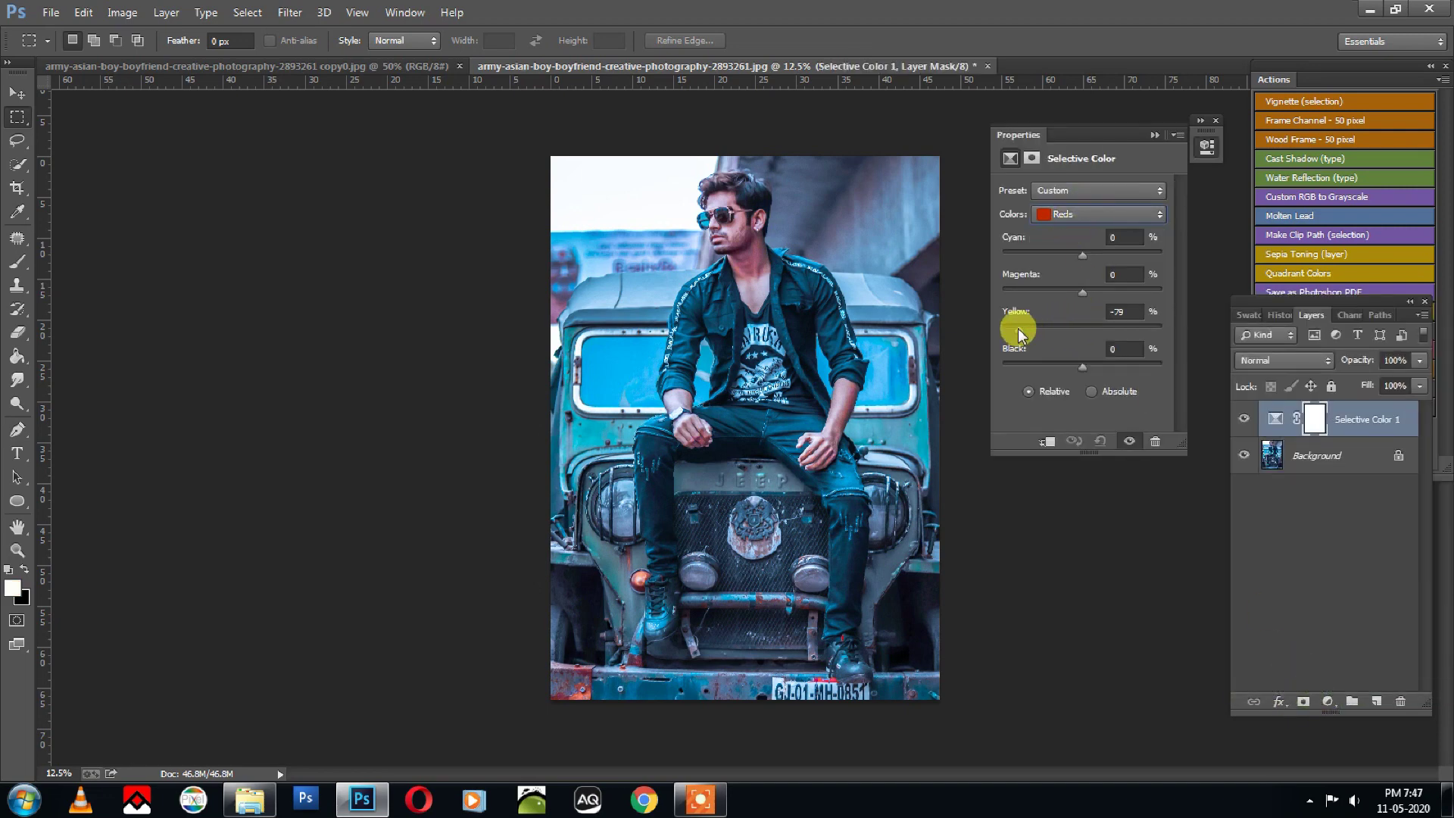
{"action": "left_click_drag", "start_coordinate": [1018, 329], "coordinate": [1152, 331]}
{"action": "left_click_drag", "start_coordinate": [1136, 328], "coordinate": [1152, 328]}
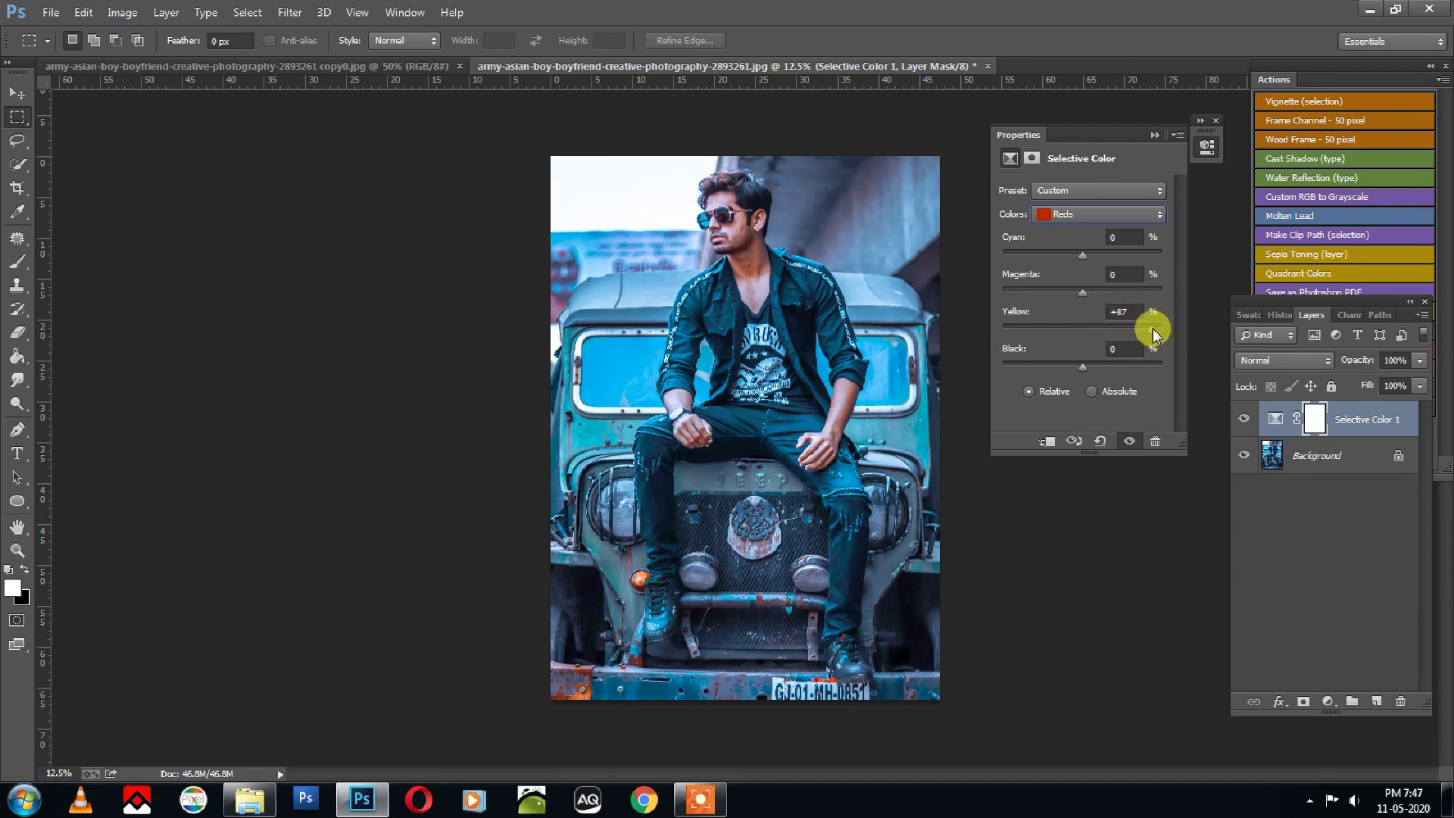
{"action": "mouse_move", "coordinate": [1106, 253]}
{"action": "left_mouse_down"}
{"action": "mouse_move", "coordinate": [1059, 258]}
{"action": "mouse_move", "coordinate": [1092, 265]}
{"action": "left_mouse_up"}
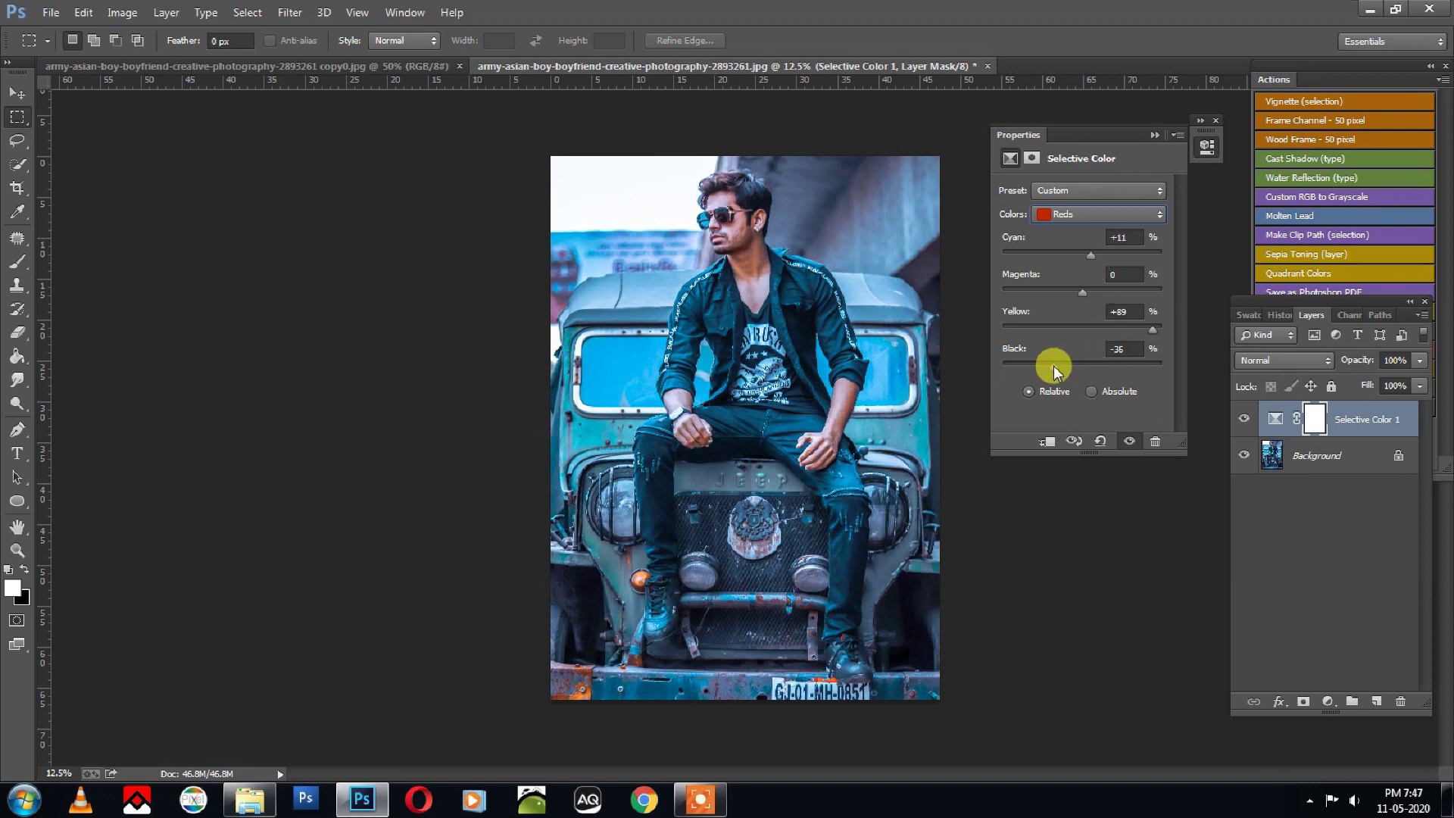
Set Blacks to Black -11 and Cyans to Cyan -22, Yellow -46, then close the panel.
{"action": "left_click", "coordinate": [1076, 215]}
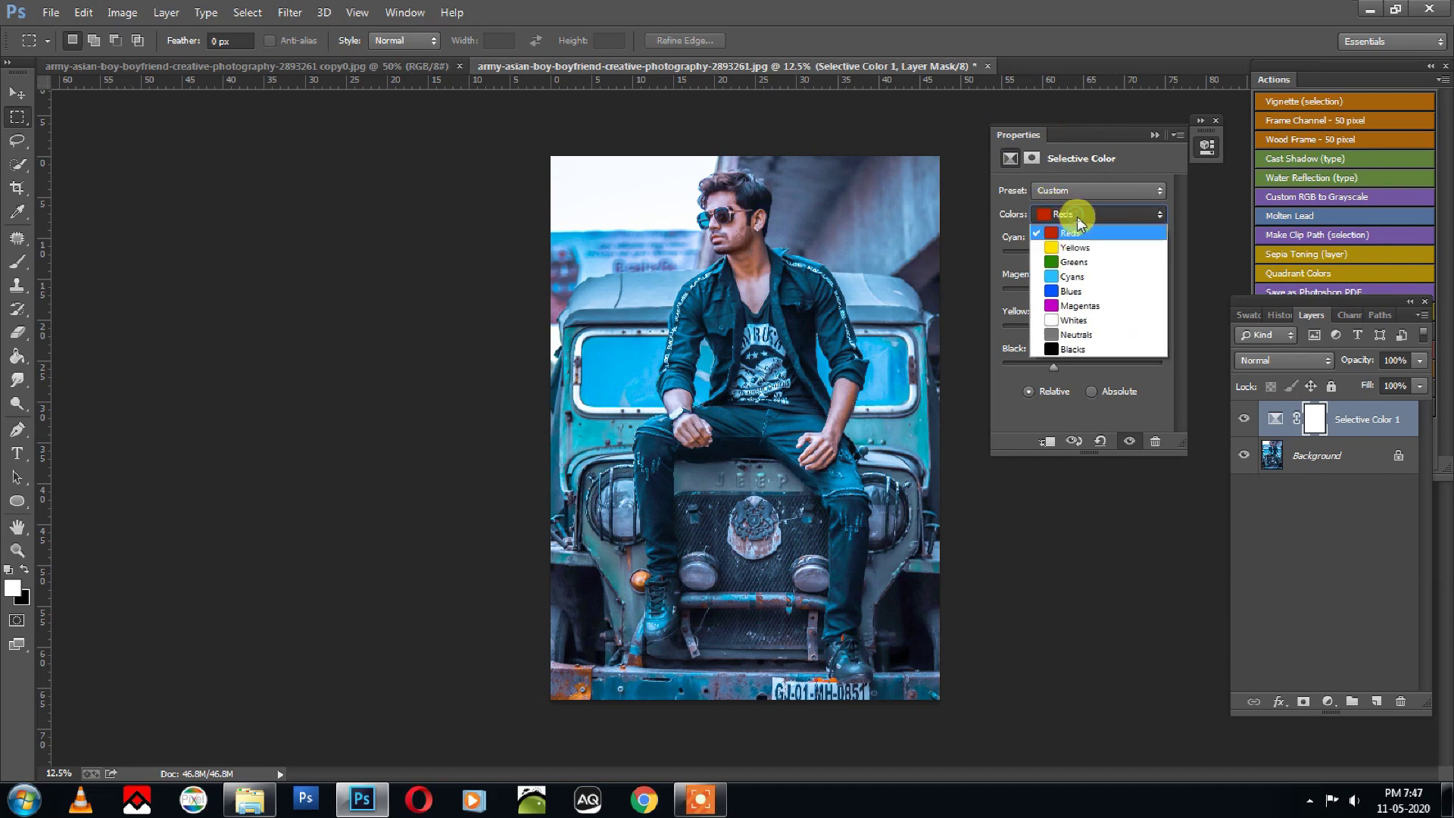
{"action": "left_click", "coordinate": [1094, 349]}
{"action": "left_click_drag", "start_coordinate": [1075, 364], "coordinate": [1075, 372]}
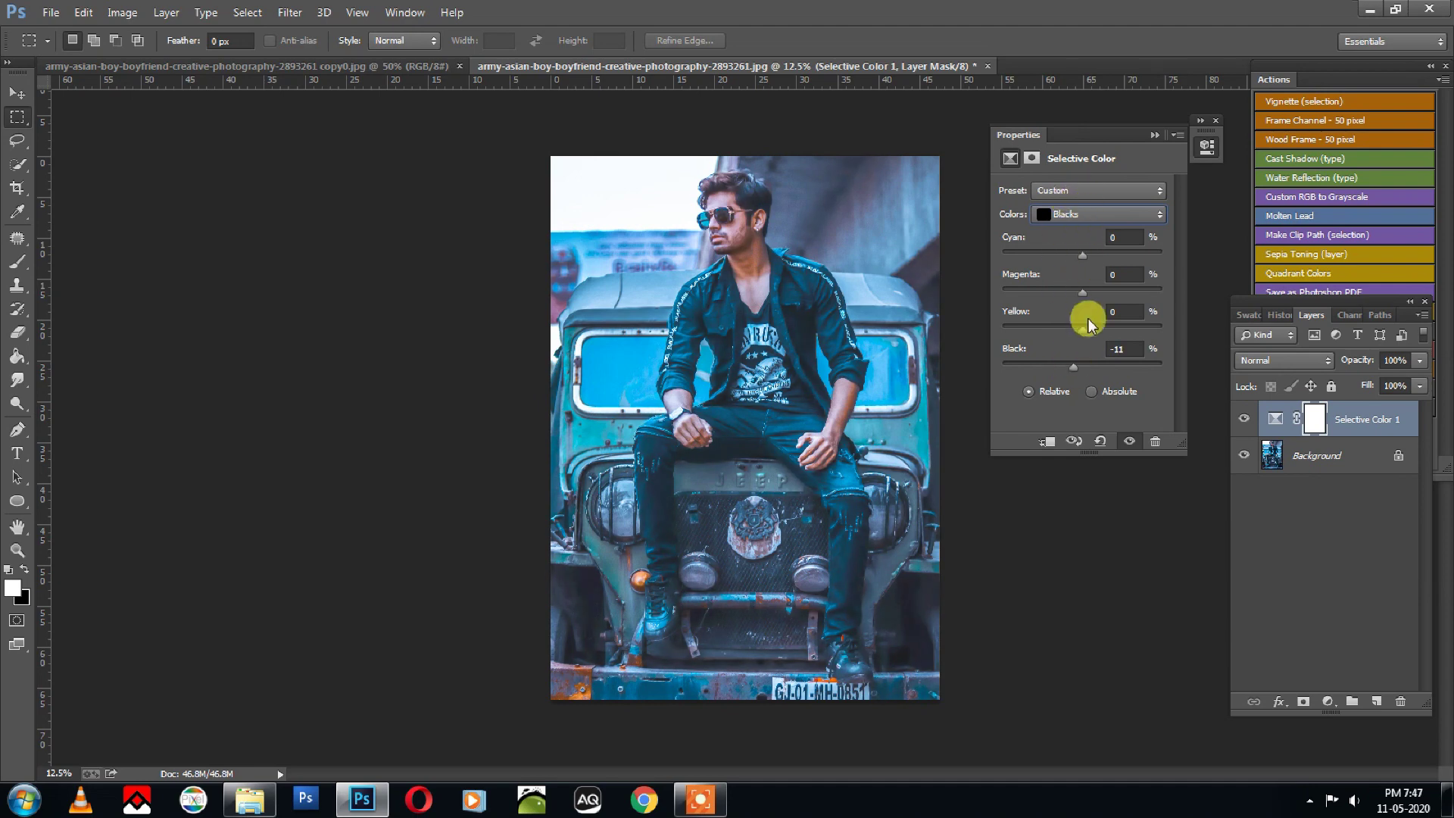
{"action": "left_click", "coordinate": [1100, 215]}
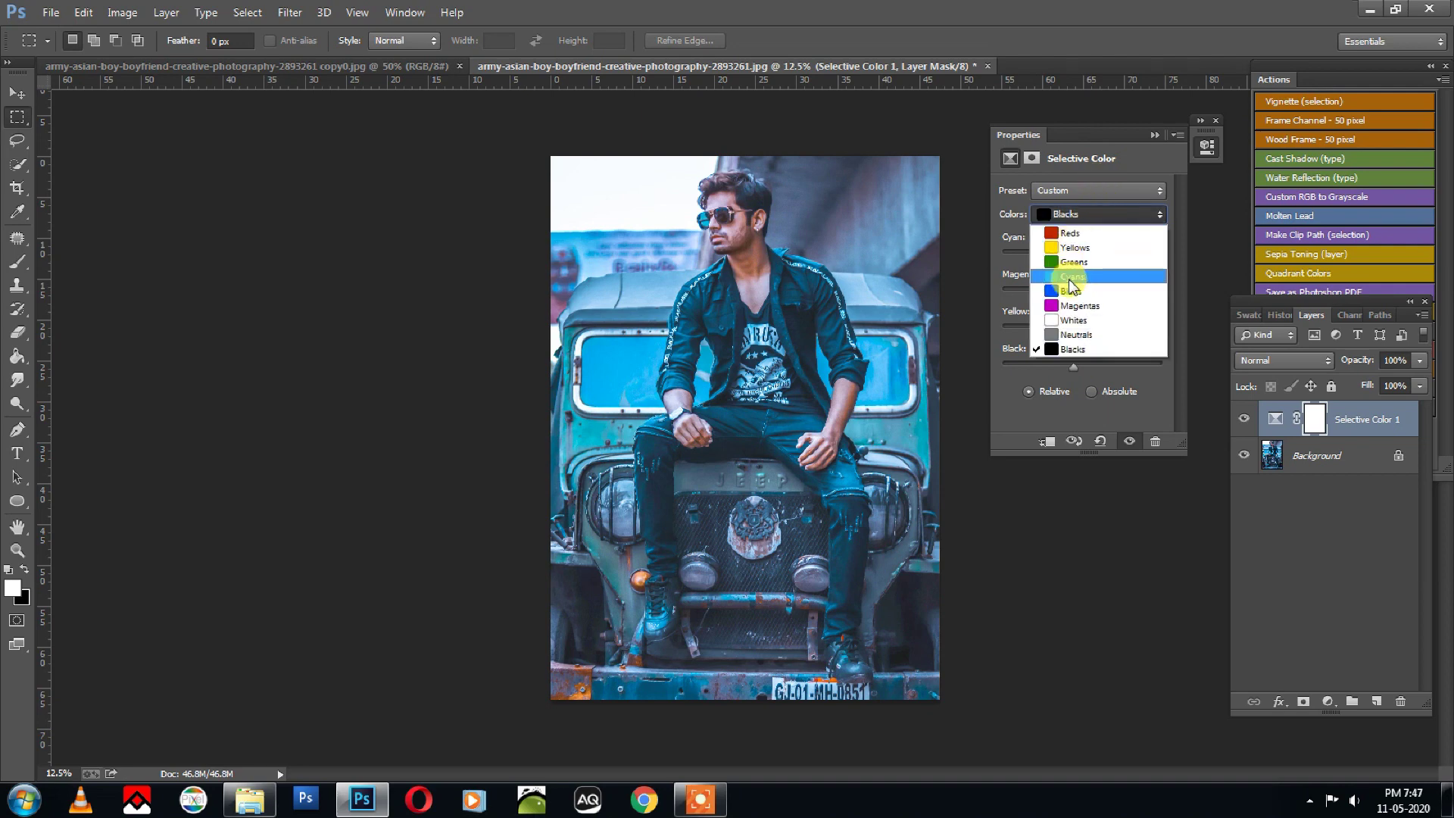
{"action": "left_click", "coordinate": [1072, 278]}
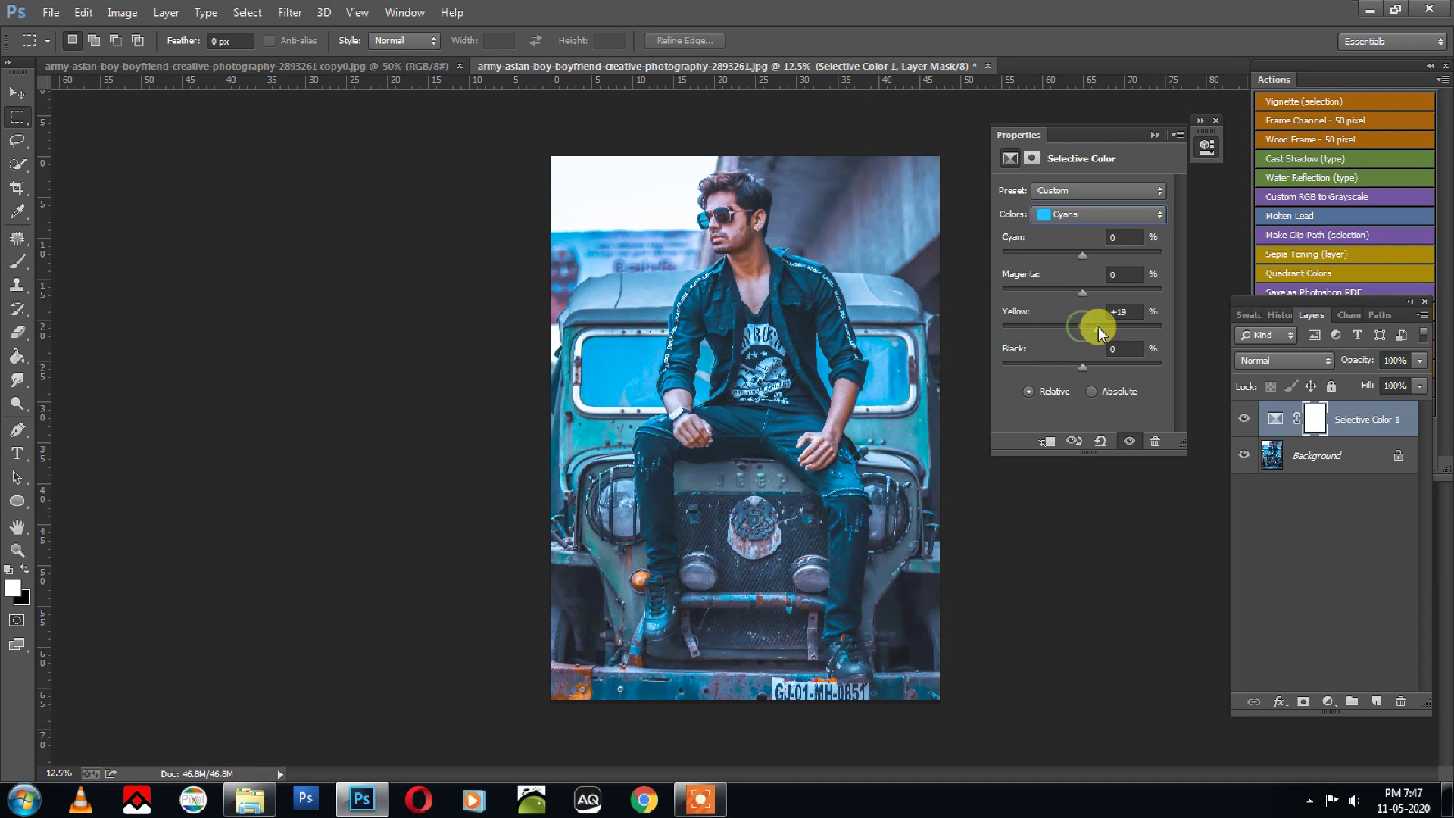
{"action": "left_click_drag", "start_coordinate": [1098, 328], "coordinate": [1058, 328]}
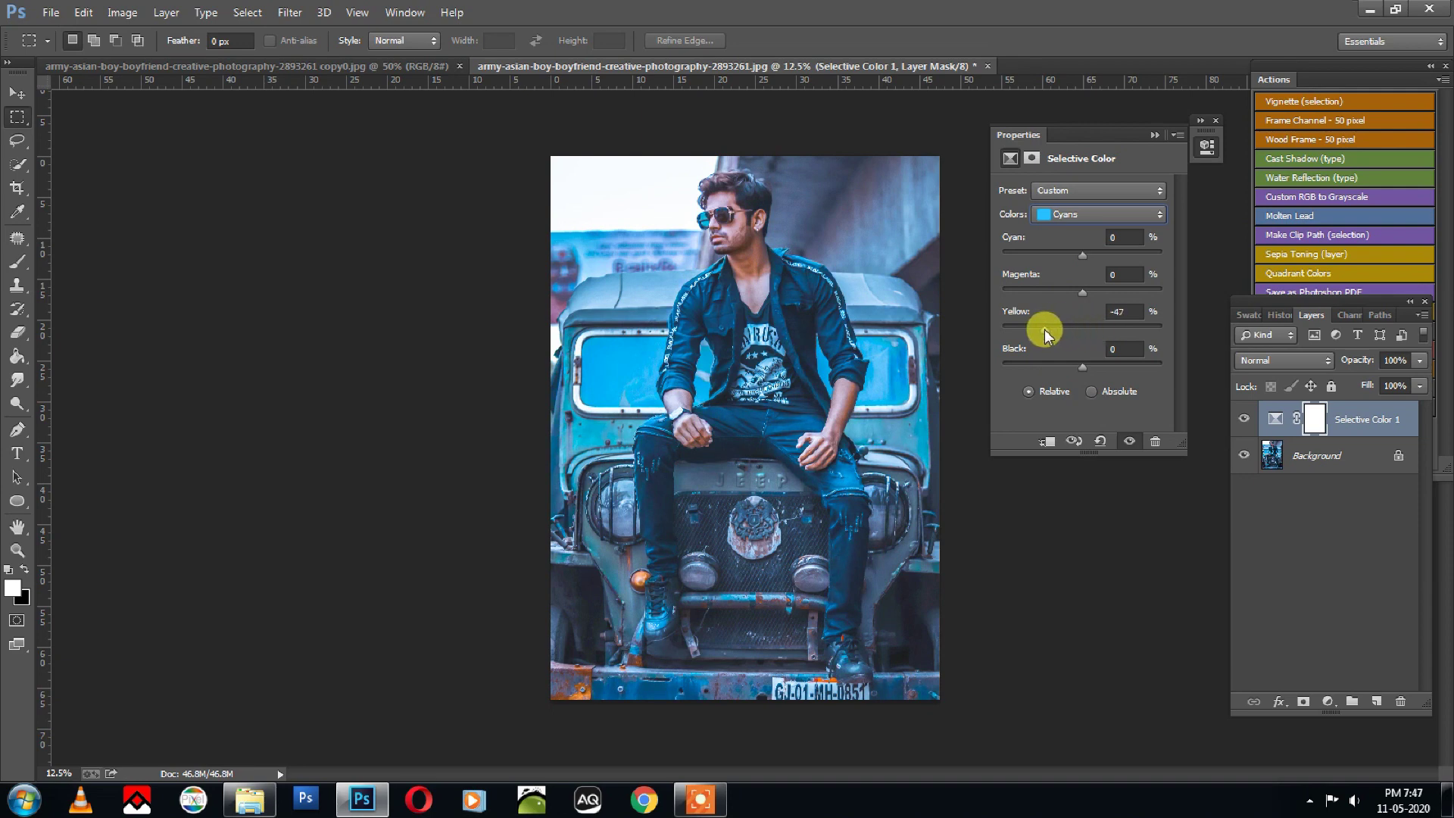
{"action": "left_click_drag", "start_coordinate": [1058, 257], "coordinate": [1065, 255]}
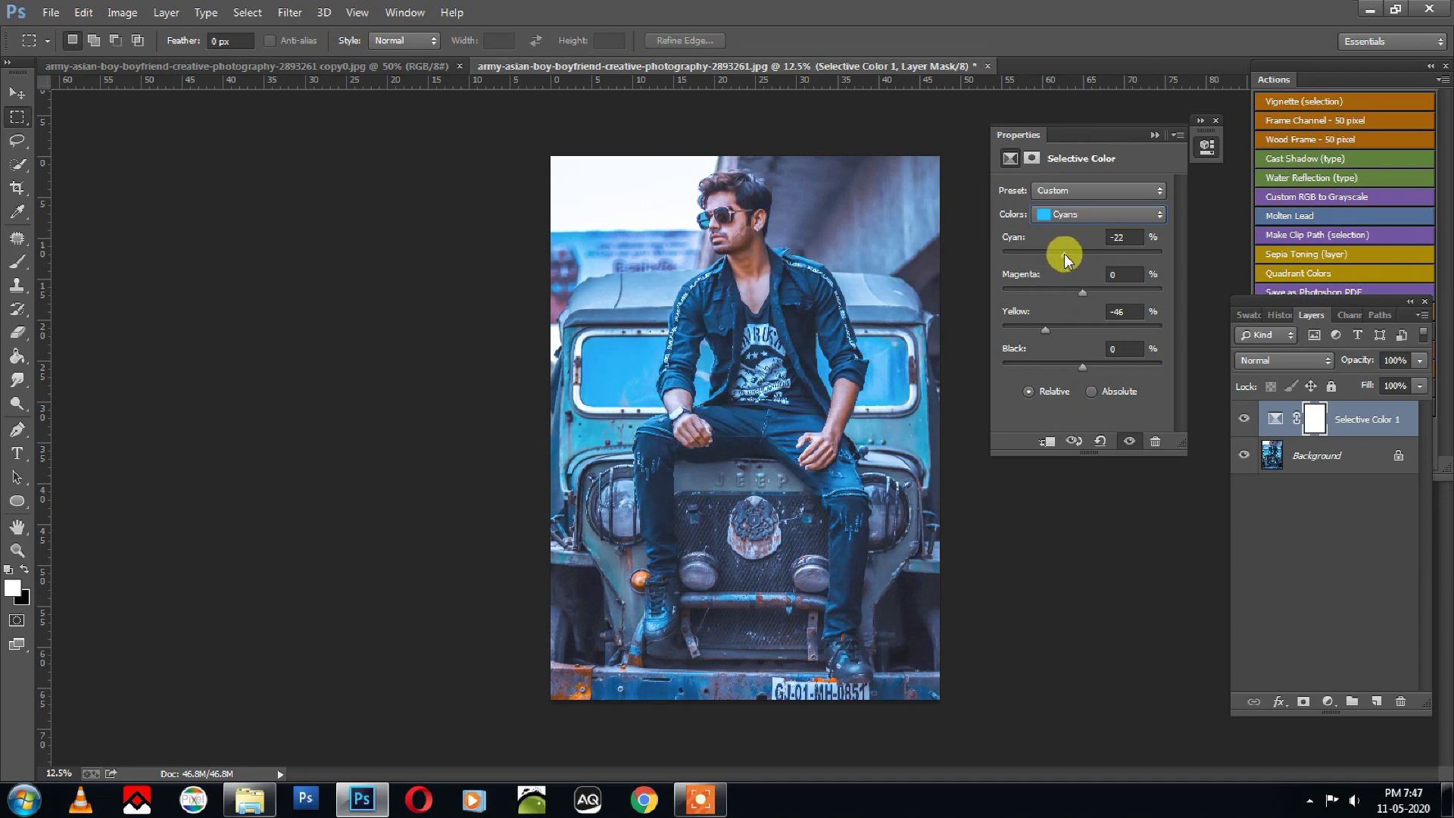
{"action": "left_click", "coordinate": [1156, 137]}
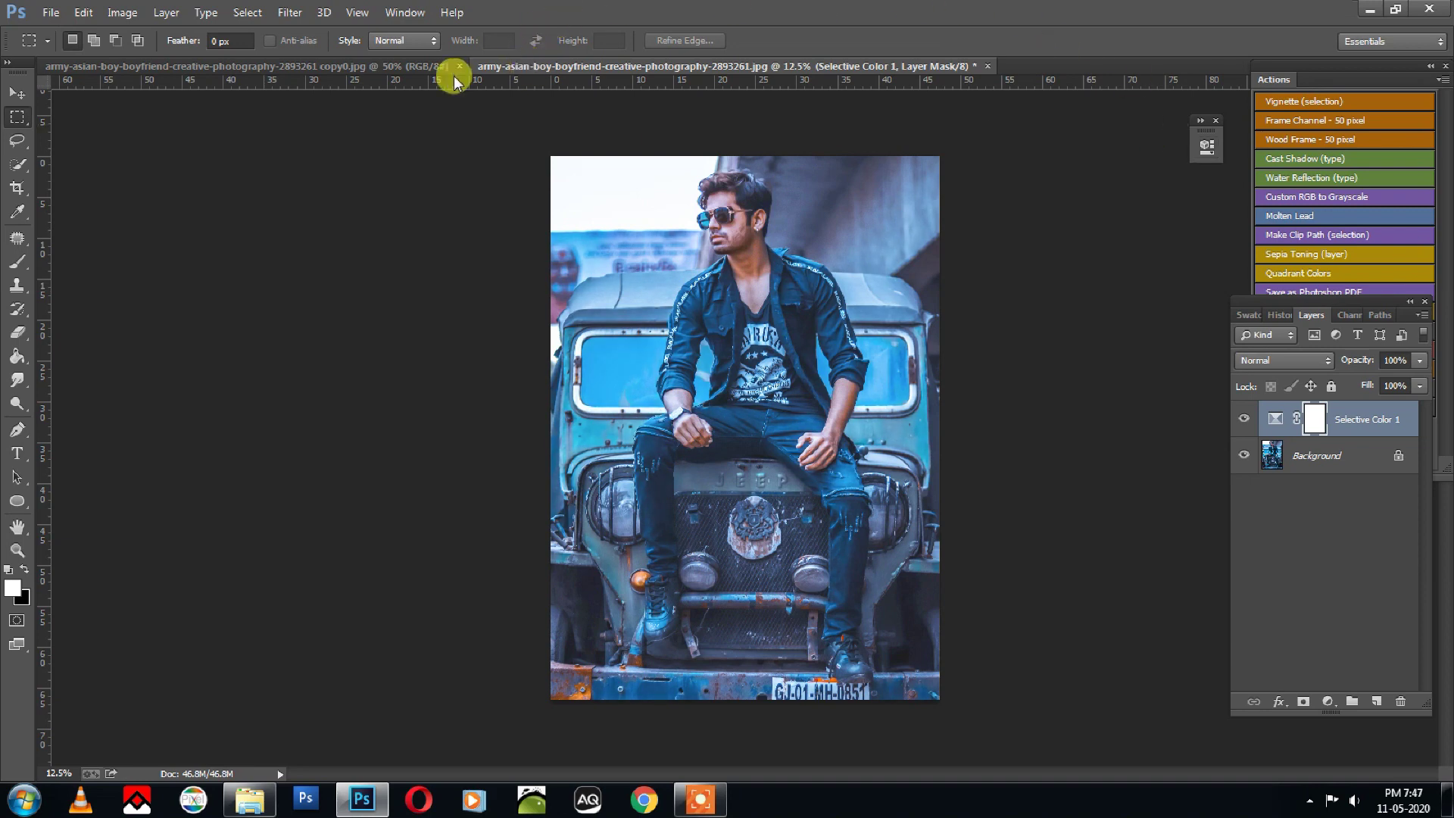
Paste the copied bokeh image into the portrait as a Screen-mode layer.
{"action": "left_click", "coordinate": [397, 68]}
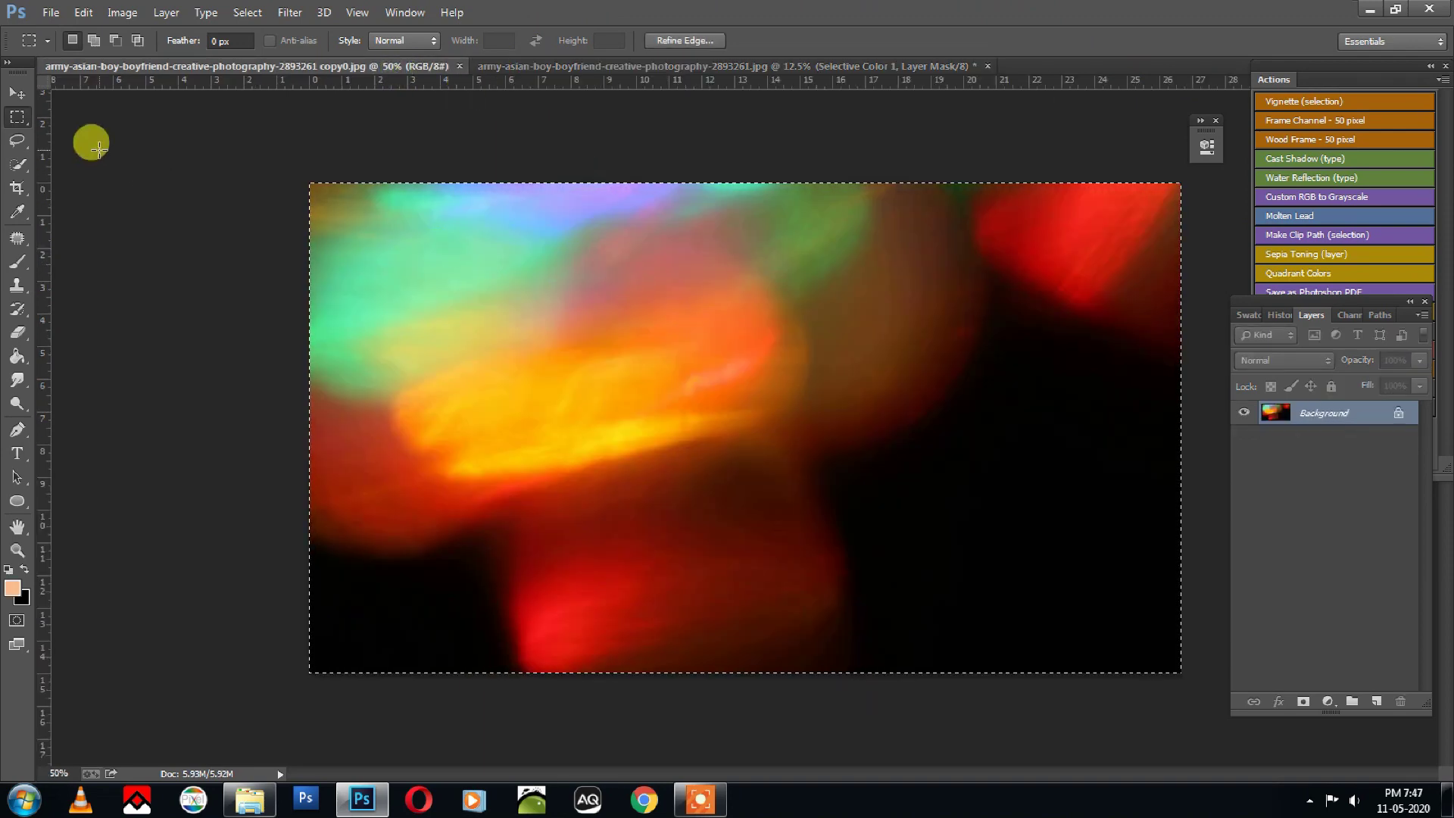
{"action": "left_click", "coordinate": [684, 66]}
{"action": "key", "text": "ctrl+v"}
{"action": "key", "text": "v"}
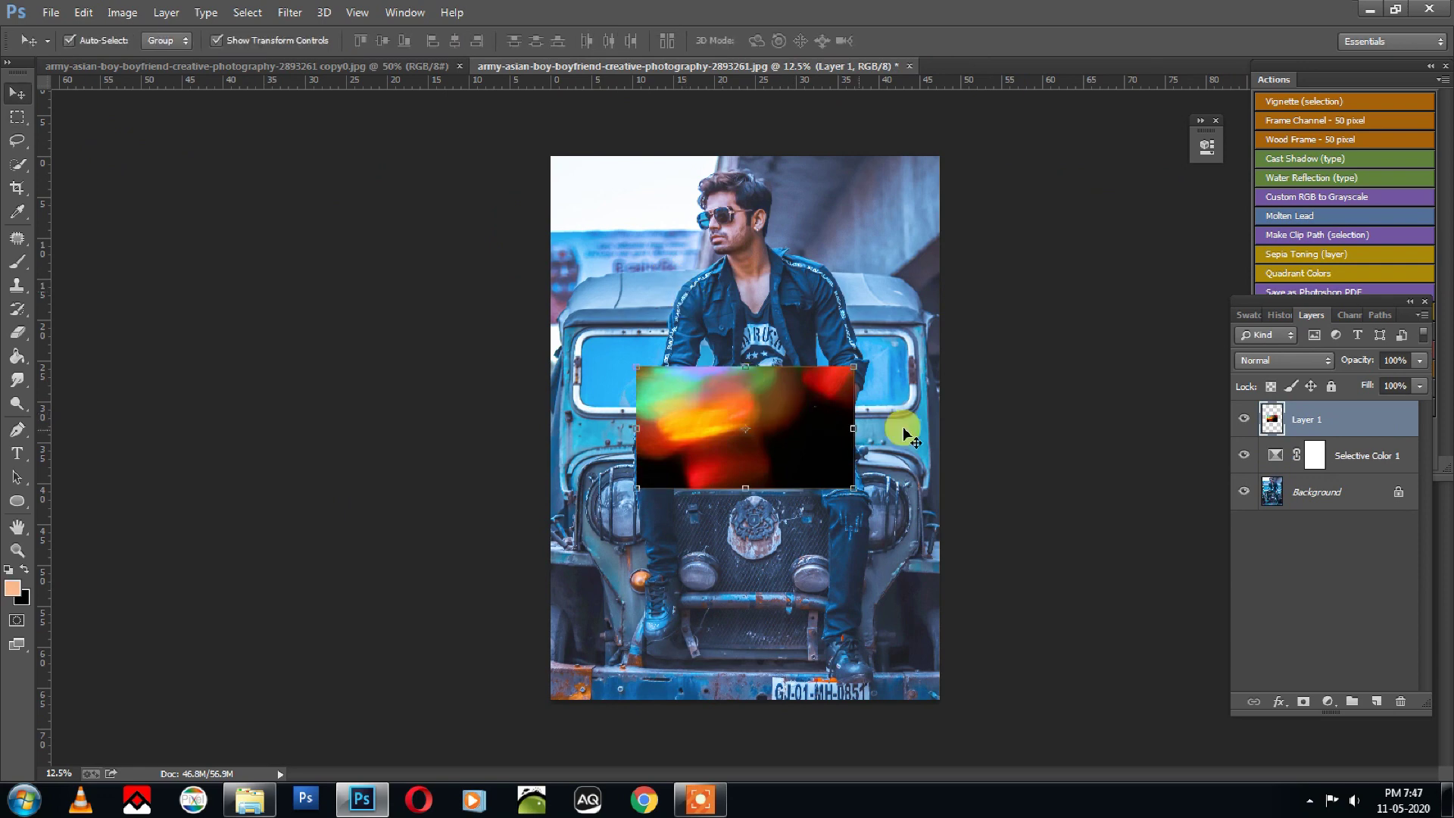
{"action": "left_click", "coordinate": [1298, 362]}
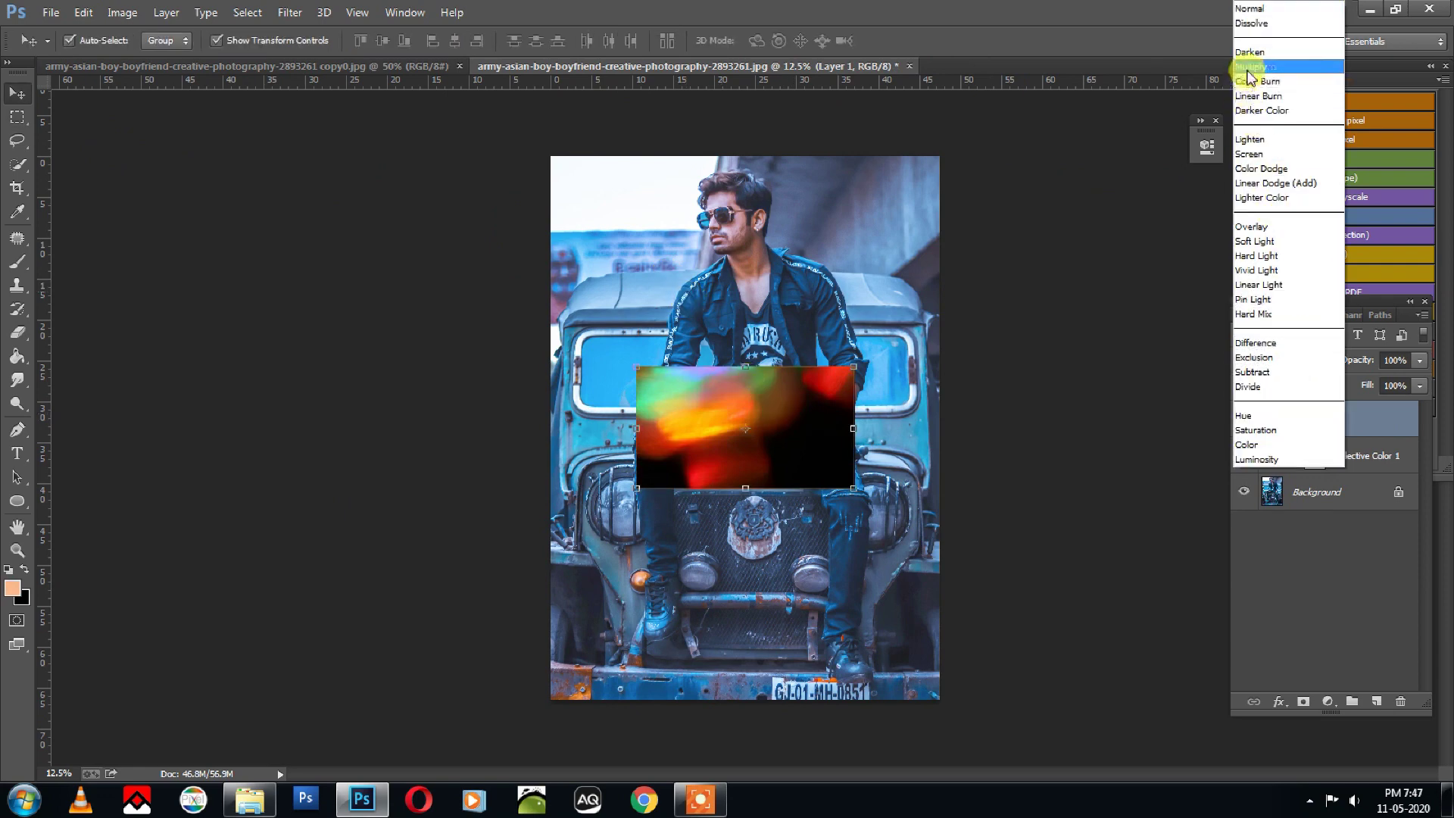
{"action": "left_click", "coordinate": [1229, 154]}
Rotate the bokeh layer 90° counter-clockwise, flip it vertically, and enlarge it.
{"action": "key", "text": "ctrl+t"}
{"action": "right_click", "coordinate": [773, 391]}
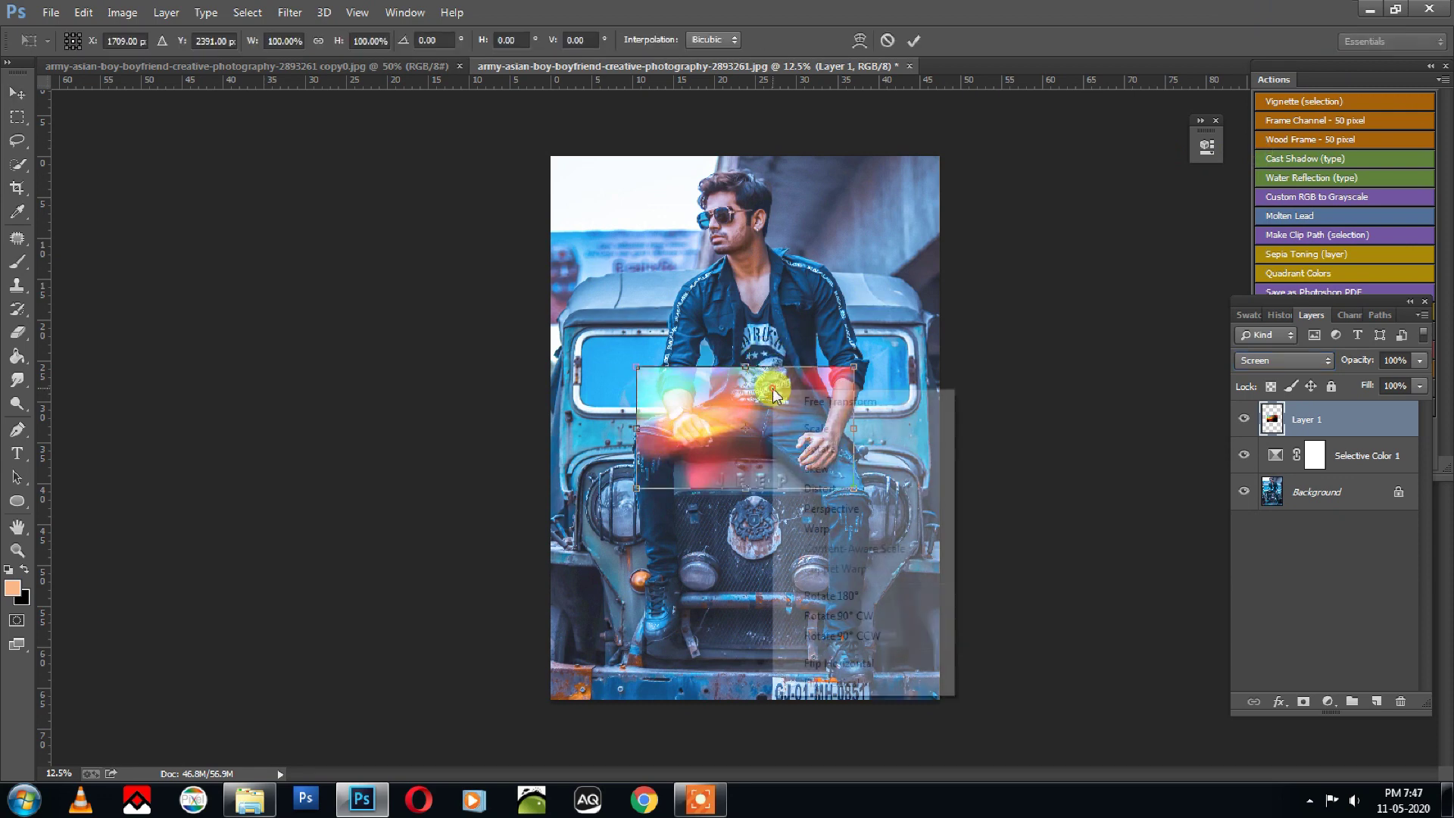
{"action": "left_click", "coordinate": [825, 636]}
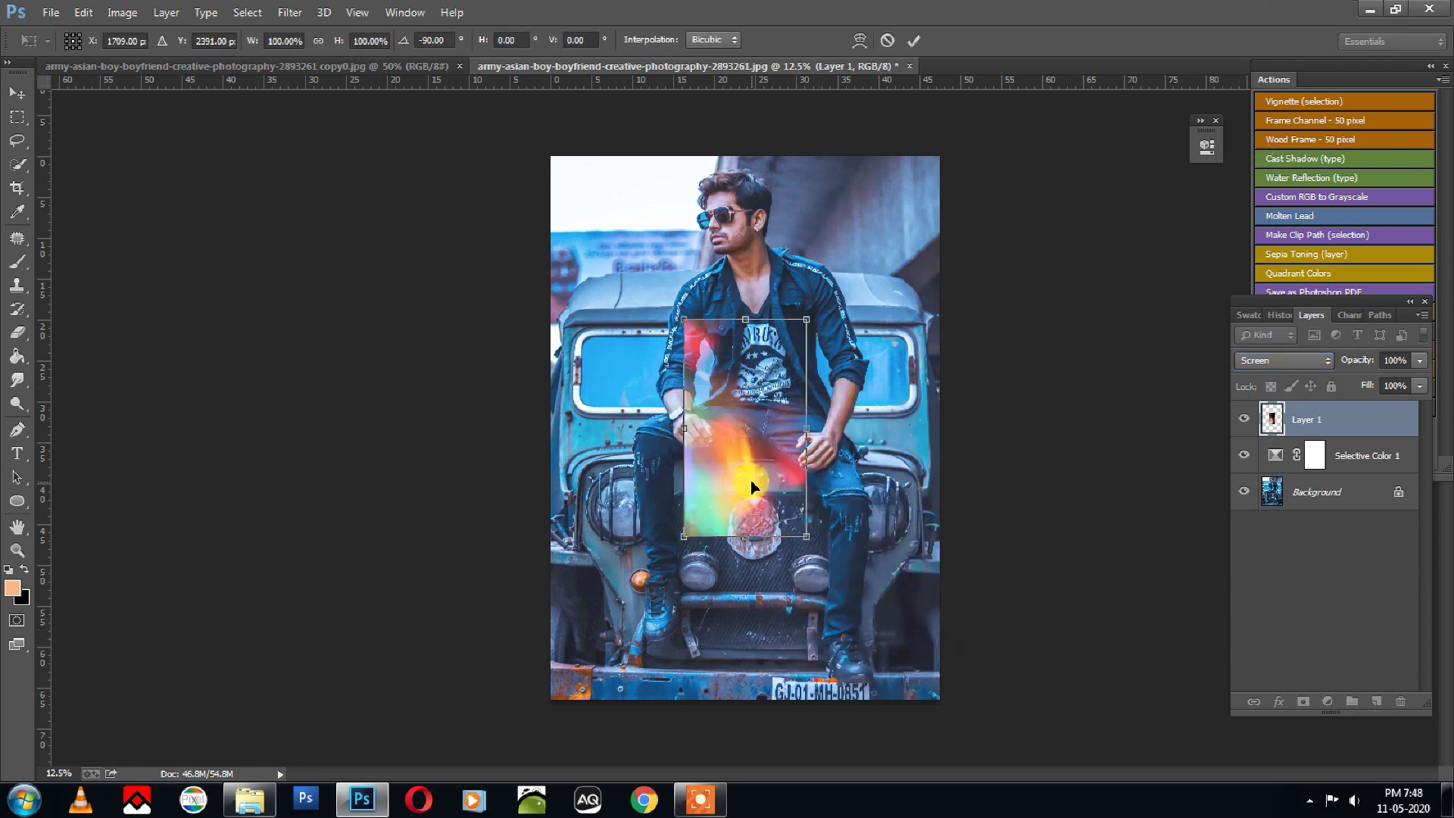
{"action": "right_click", "coordinate": [751, 480]}
{"action": "left_click", "coordinate": [784, 479]}
{"action": "mouse_move", "coordinate": [782, 480]}
{"action": "left_mouse_down"}
{"action": "mouse_move", "coordinate": [734, 476]}
{"action": "mouse_move", "coordinate": [639, 339]}
{"action": "mouse_move", "coordinate": [755, 513]}
{"action": "left_mouse_up"}
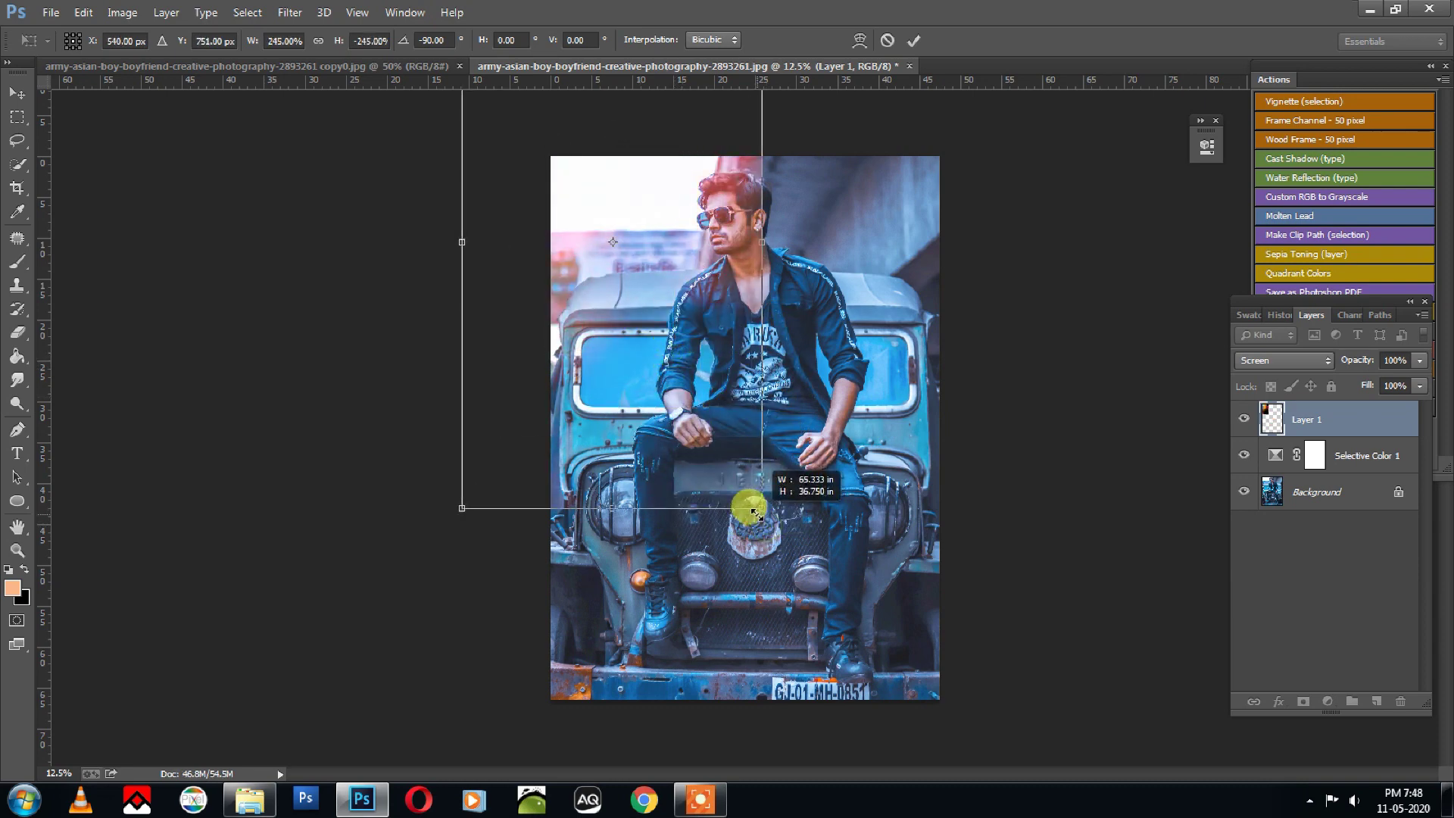
{"action": "left_click_drag", "start_coordinate": [701, 471], "coordinate": [699, 398]}
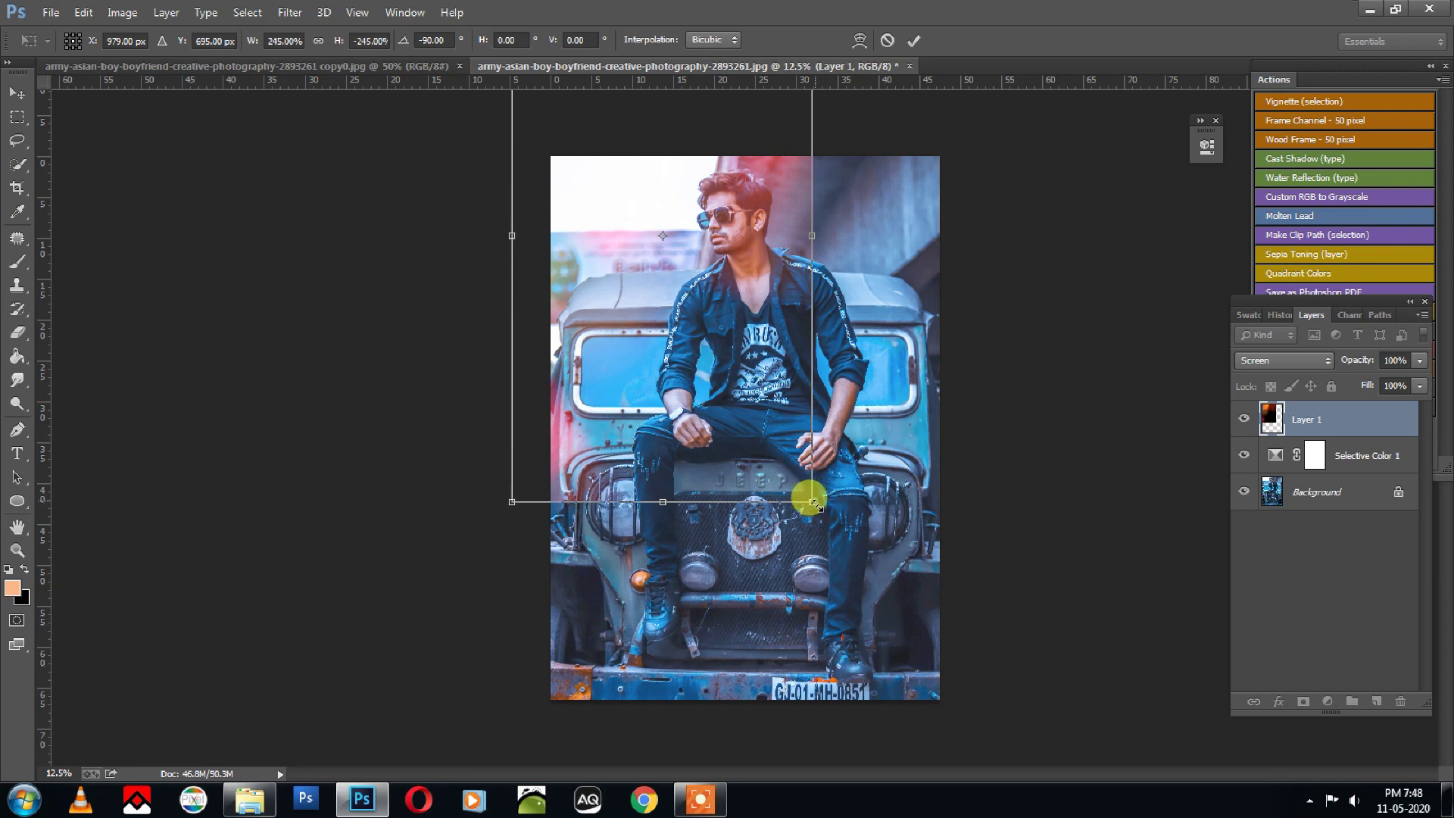
{"action": "left_click_drag", "start_coordinate": [815, 502], "coordinate": [830, 530]}
{"action": "key", "text": "Return"}
Move the overlay down about 55 px, tilt it about 9°, and erase the bottom-left corner.
{"action": "key", "text": "e"}
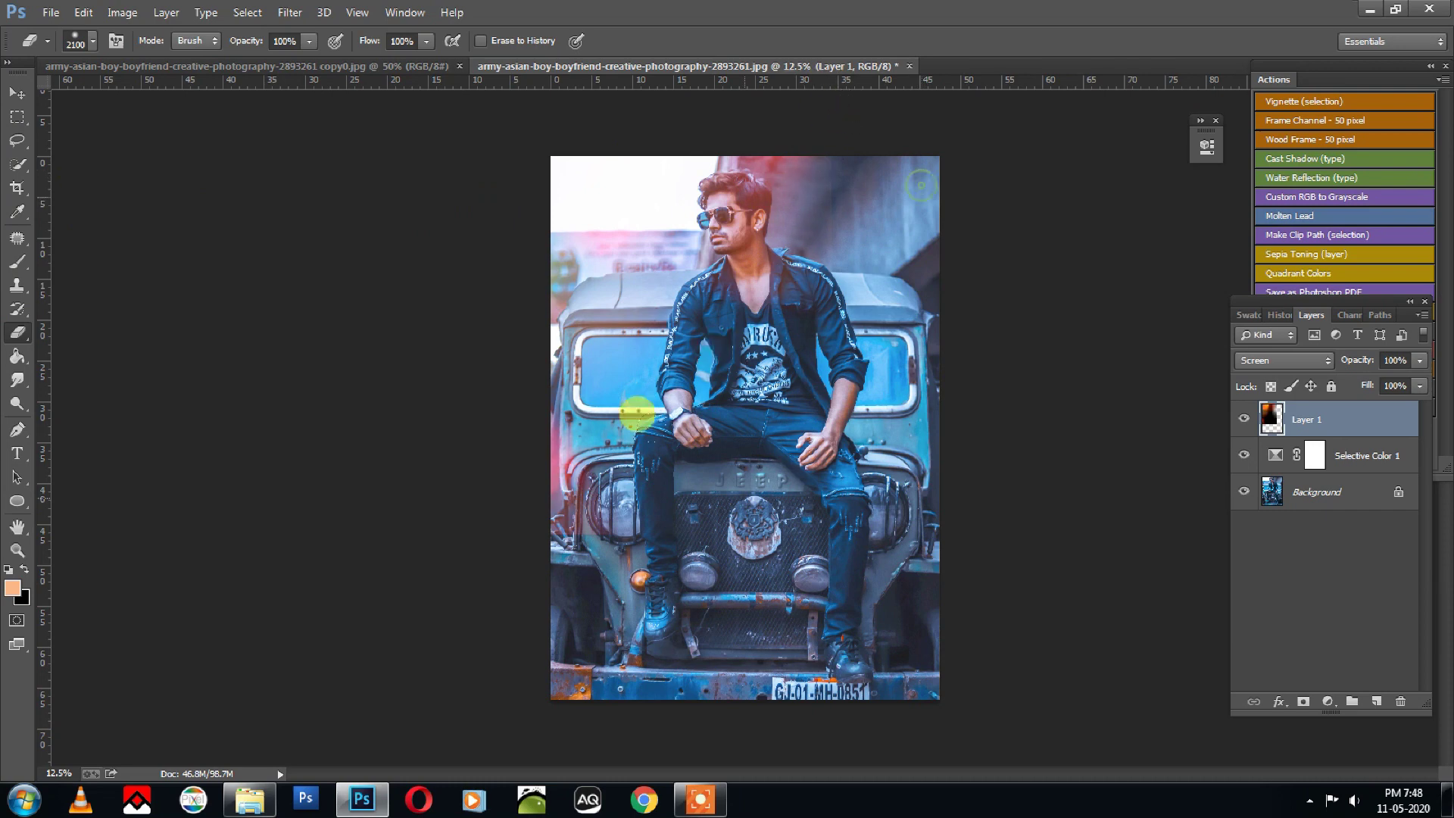
{"action": "key", "text": "v"}
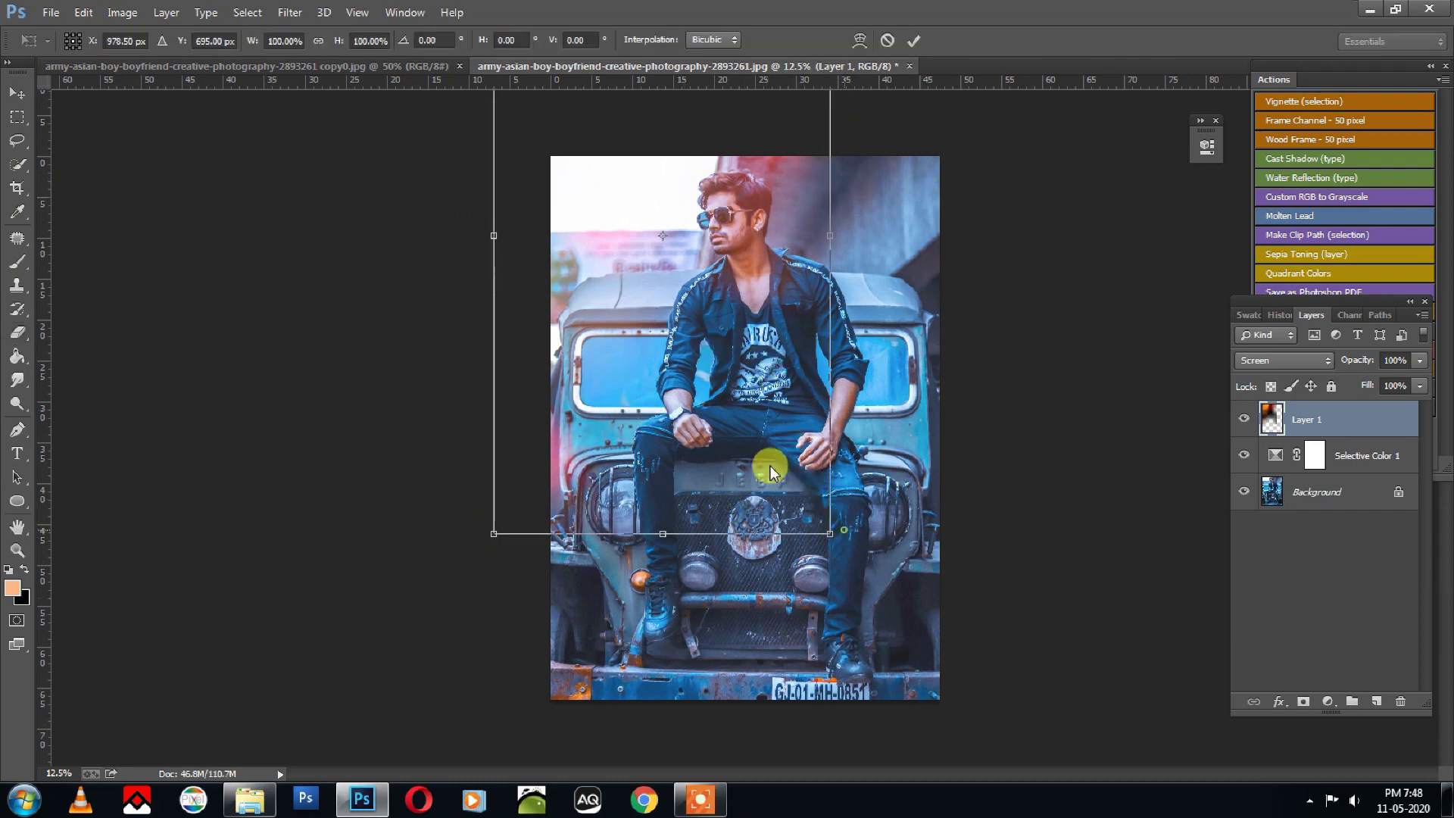
{"action": "left_click_drag", "start_coordinate": [750, 458], "coordinate": [733, 486]}
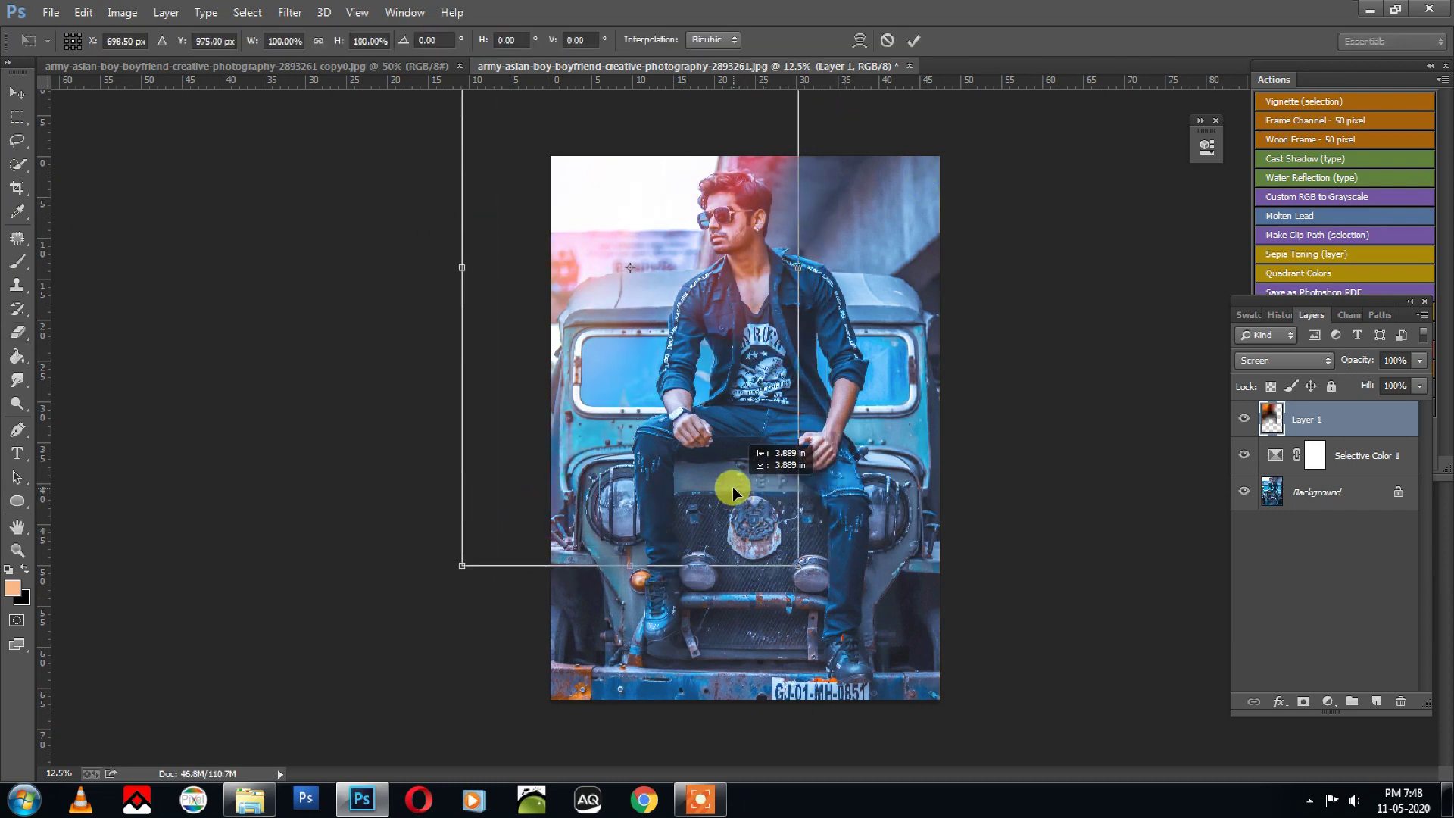
{"action": "mouse_move", "coordinate": [833, 527]}
{"action": "left_mouse_down"}
{"action": "mouse_move", "coordinate": [905, 485]}
{"action": "mouse_move", "coordinate": [863, 518]}
{"action": "left_mouse_up"}
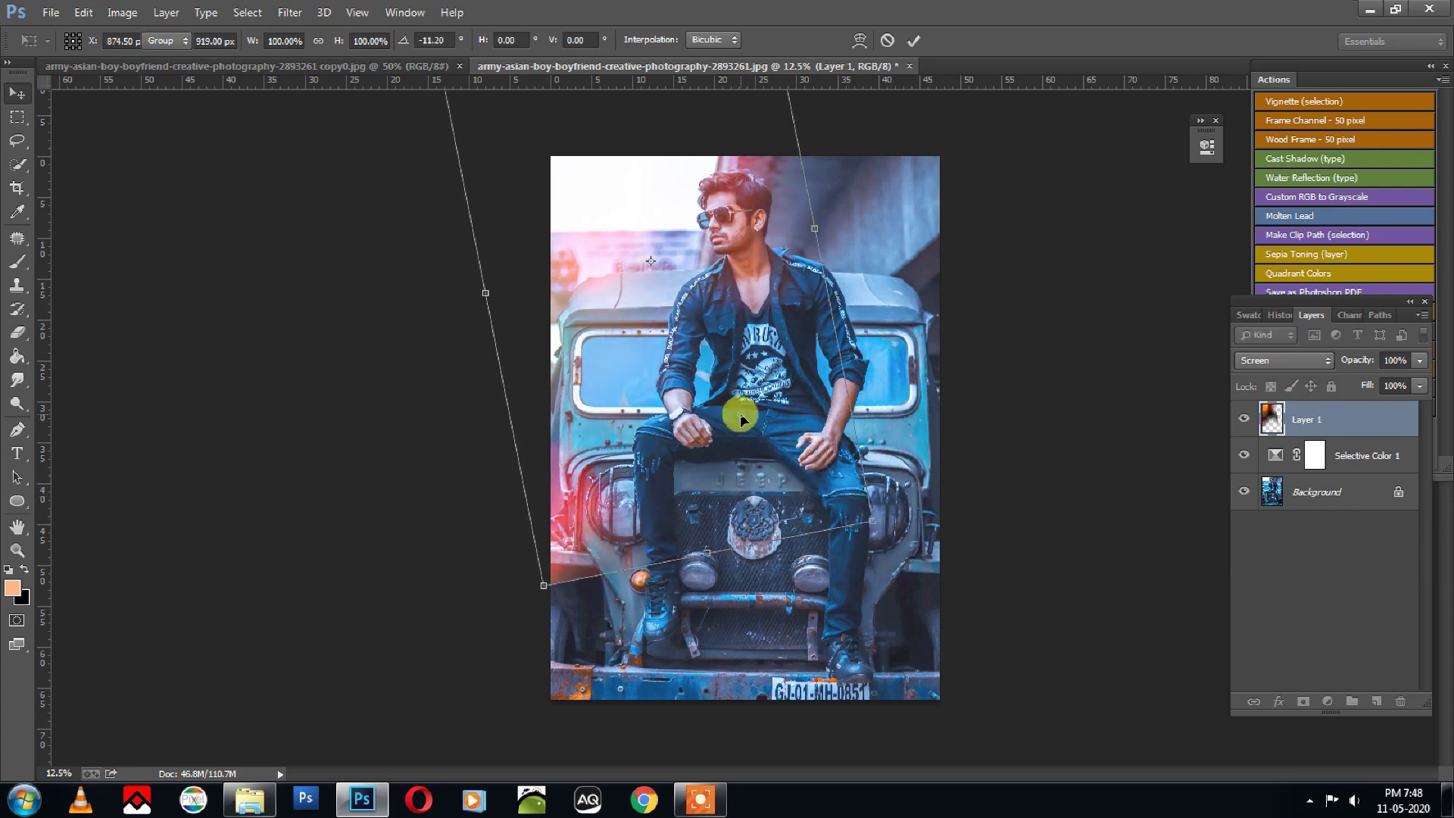
{"action": "key", "text": "Return"}
{"action": "key", "text": "e"}
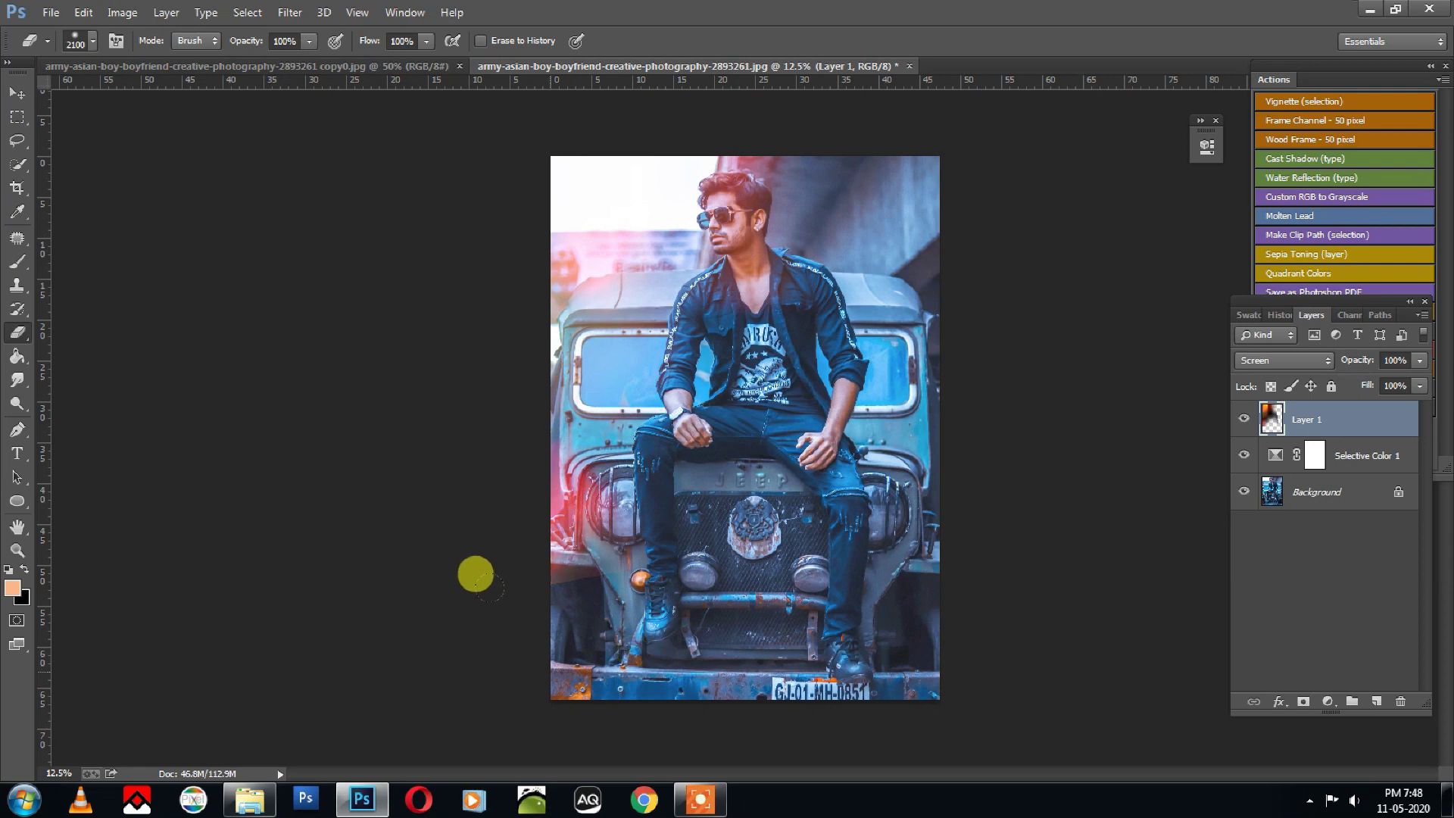
{"action": "left_click", "coordinate": [580, 672]}
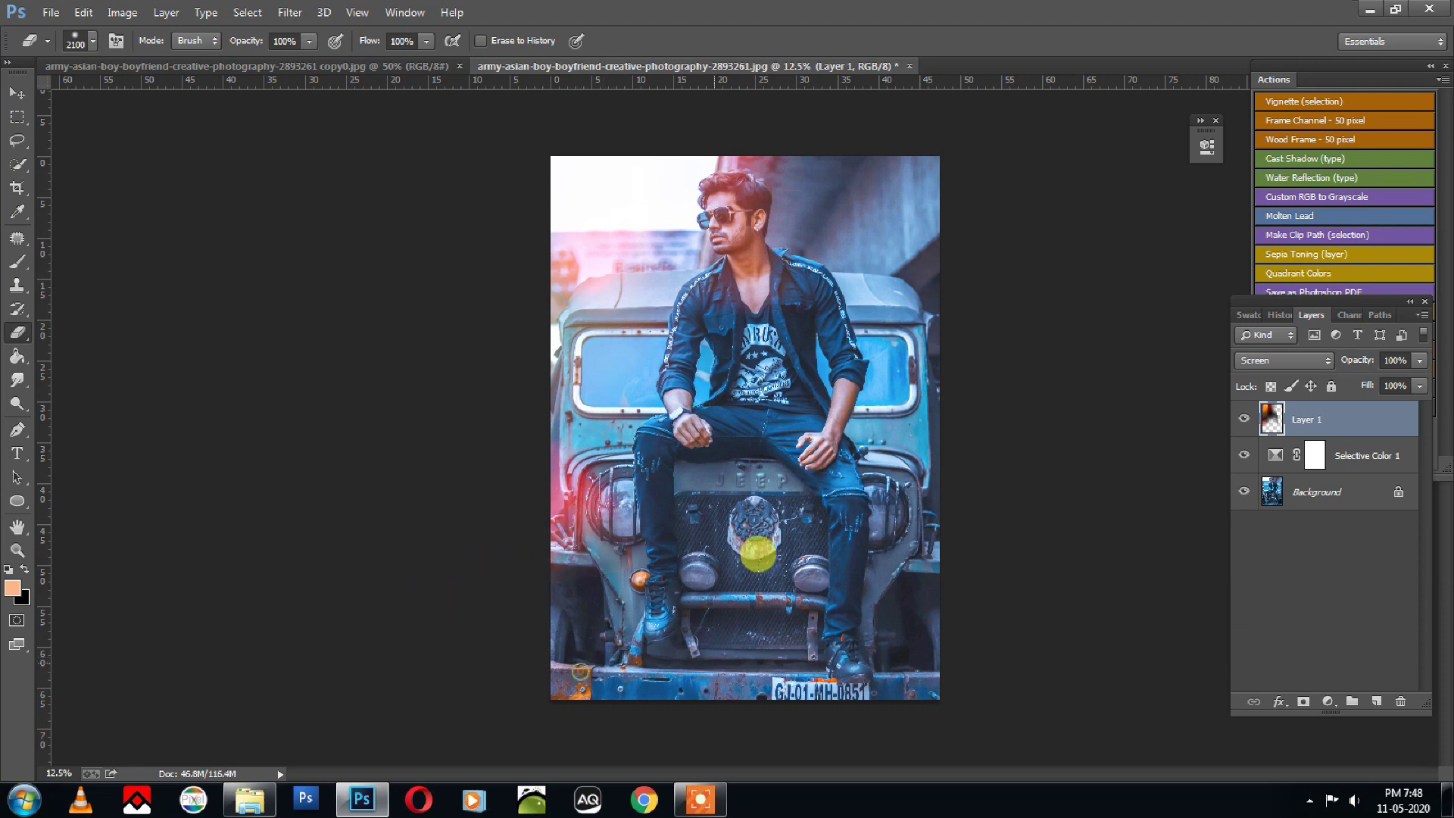
{"action": "left_click", "coordinate": [1314, 487]}
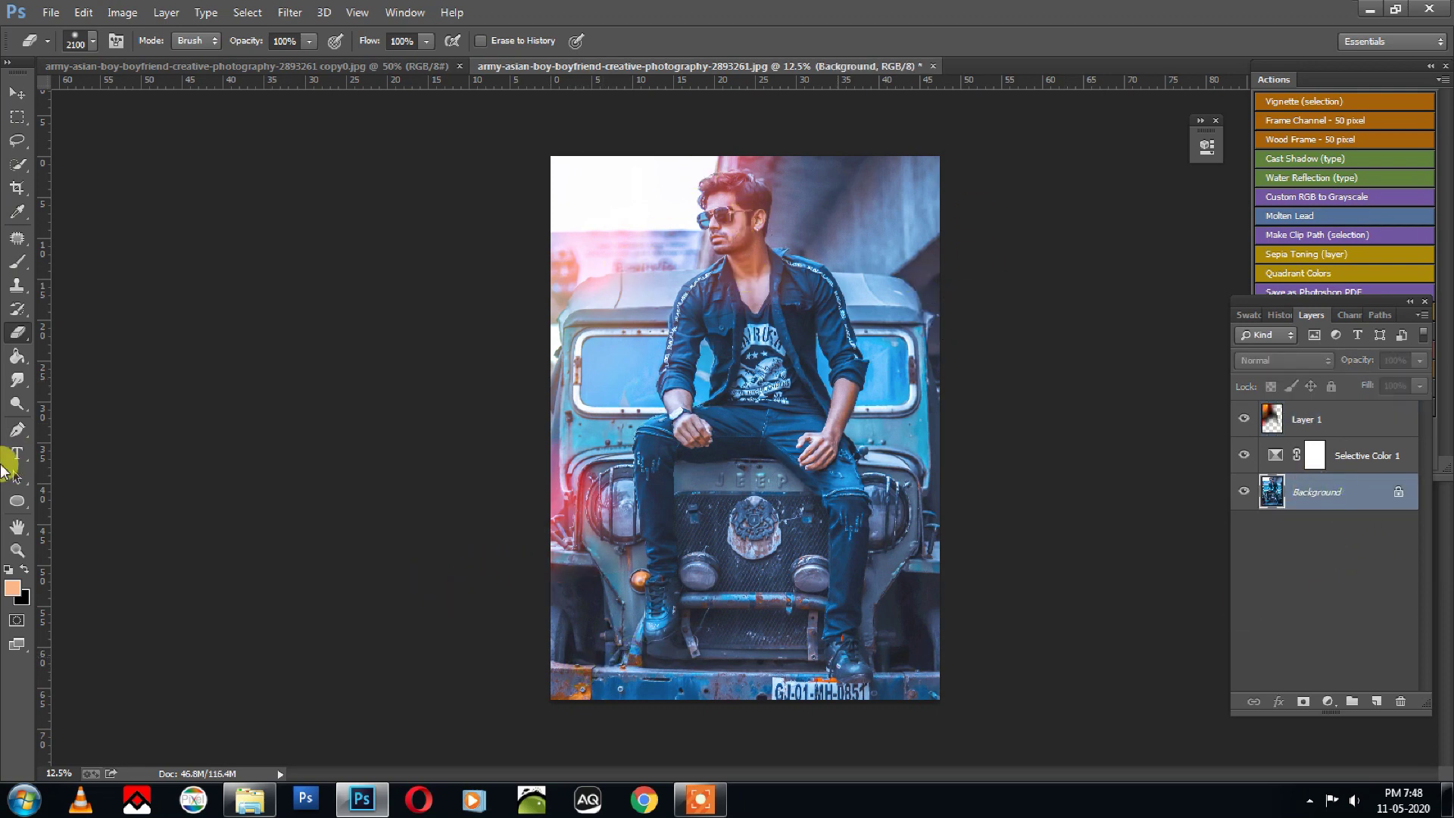
Dodge the forearm down to the wrist using Highlights range, 19% exposure, 250 px brush.
{"action": "left_click", "coordinate": [13, 403]}
{"action": "left_click", "coordinate": [212, 42]}
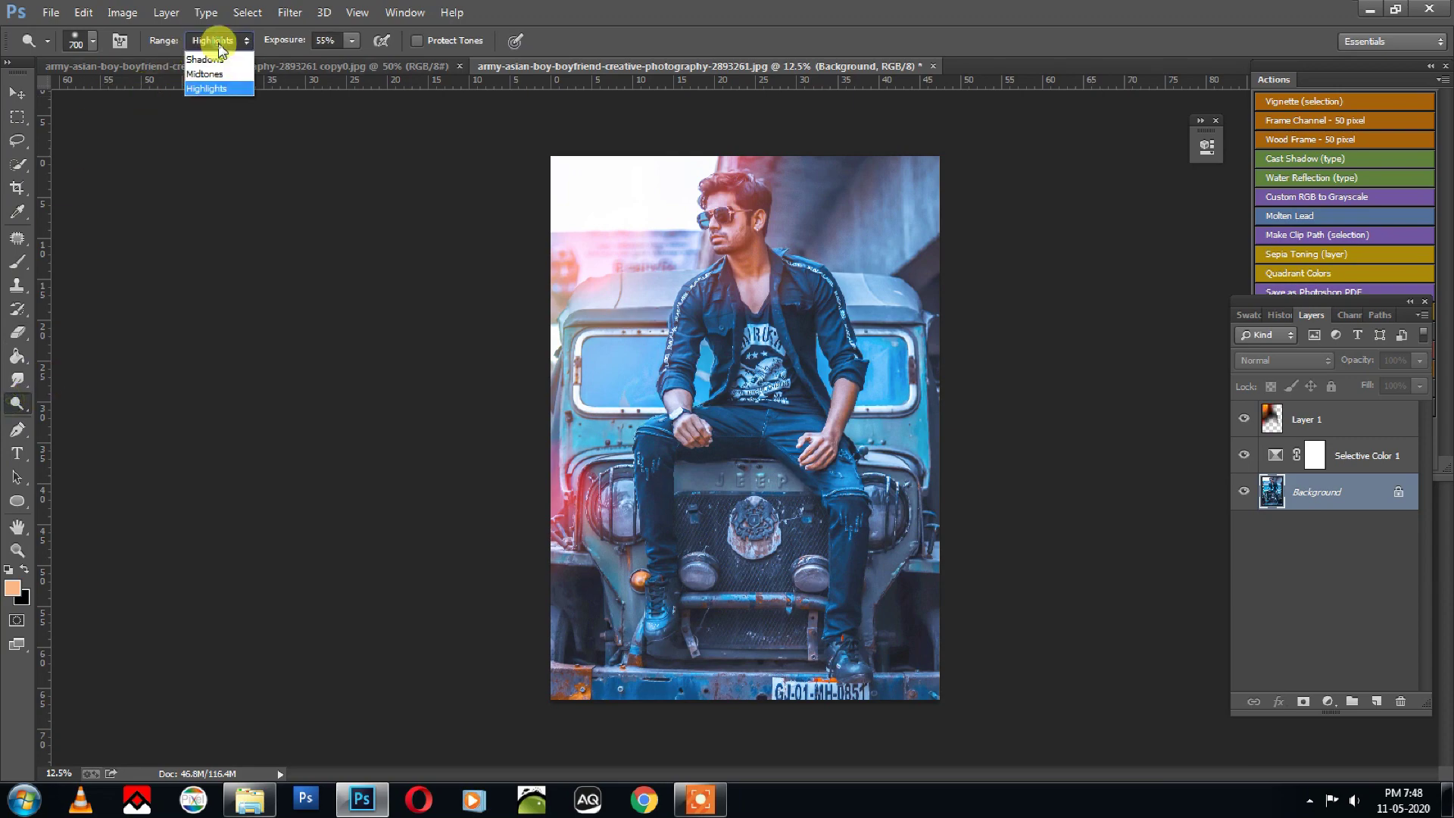
{"action": "left_click", "coordinate": [205, 87]}
{"action": "left_click_drag", "start_coordinate": [353, 46], "coordinate": [318, 57]}
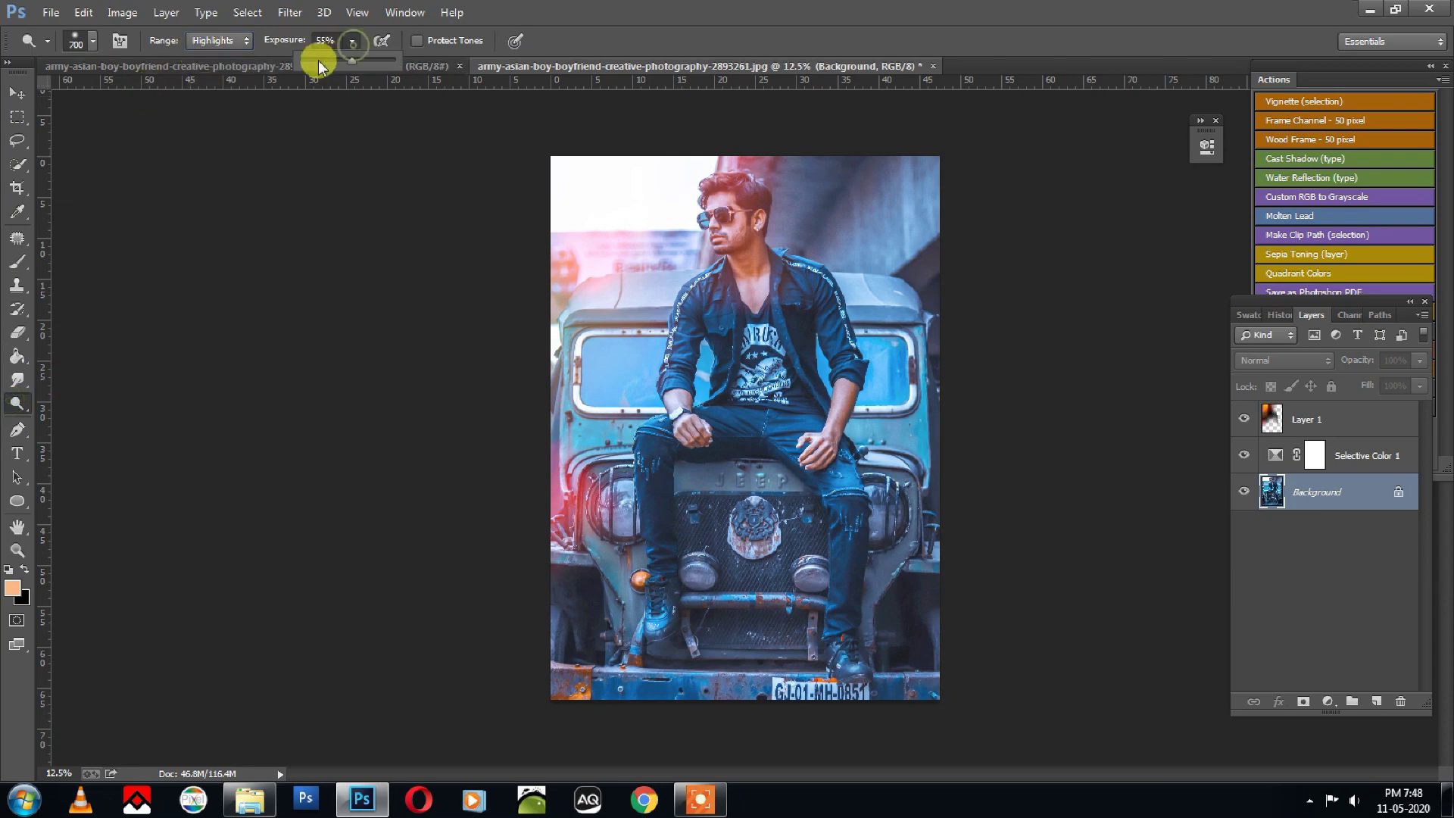
{"action": "scroll", "coordinate": [746, 356], "scroll_direction": "up", "scroll_amount": 1}
{"action": "scroll", "coordinate": [965, 406], "scroll_direction": "up", "scroll_amount": 1}
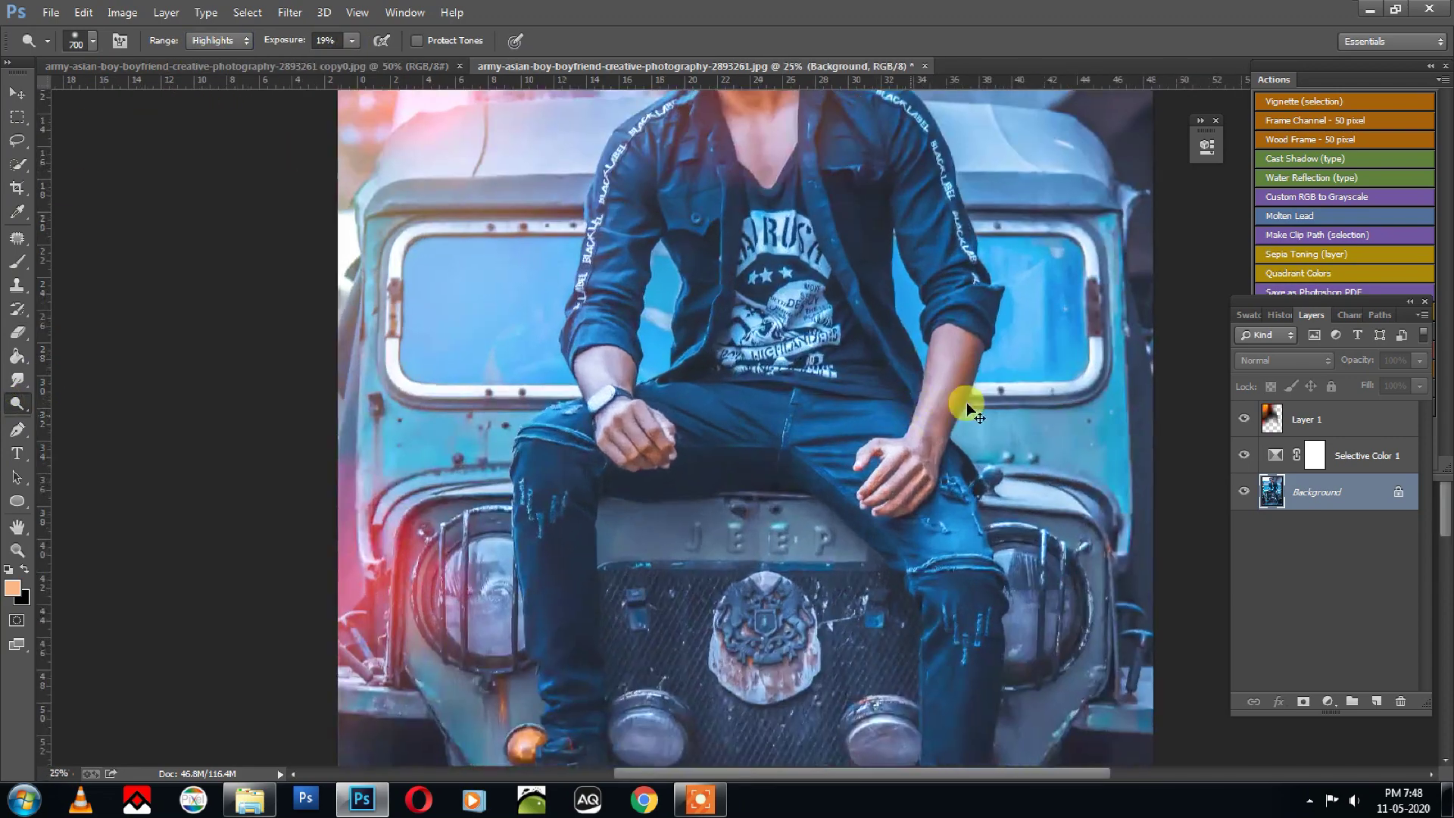
{"action": "scroll", "coordinate": [964, 253], "scroll_direction": "up", "scroll_amount": 1}
{"action": "key", "text": "bracketleft"}
{"action": "key", "text": "bracketleft"}
{"action": "key", "text": "bracketleft"}
{"action": "left_click_drag", "start_coordinate": [1007, 307], "coordinate": [962, 447]}
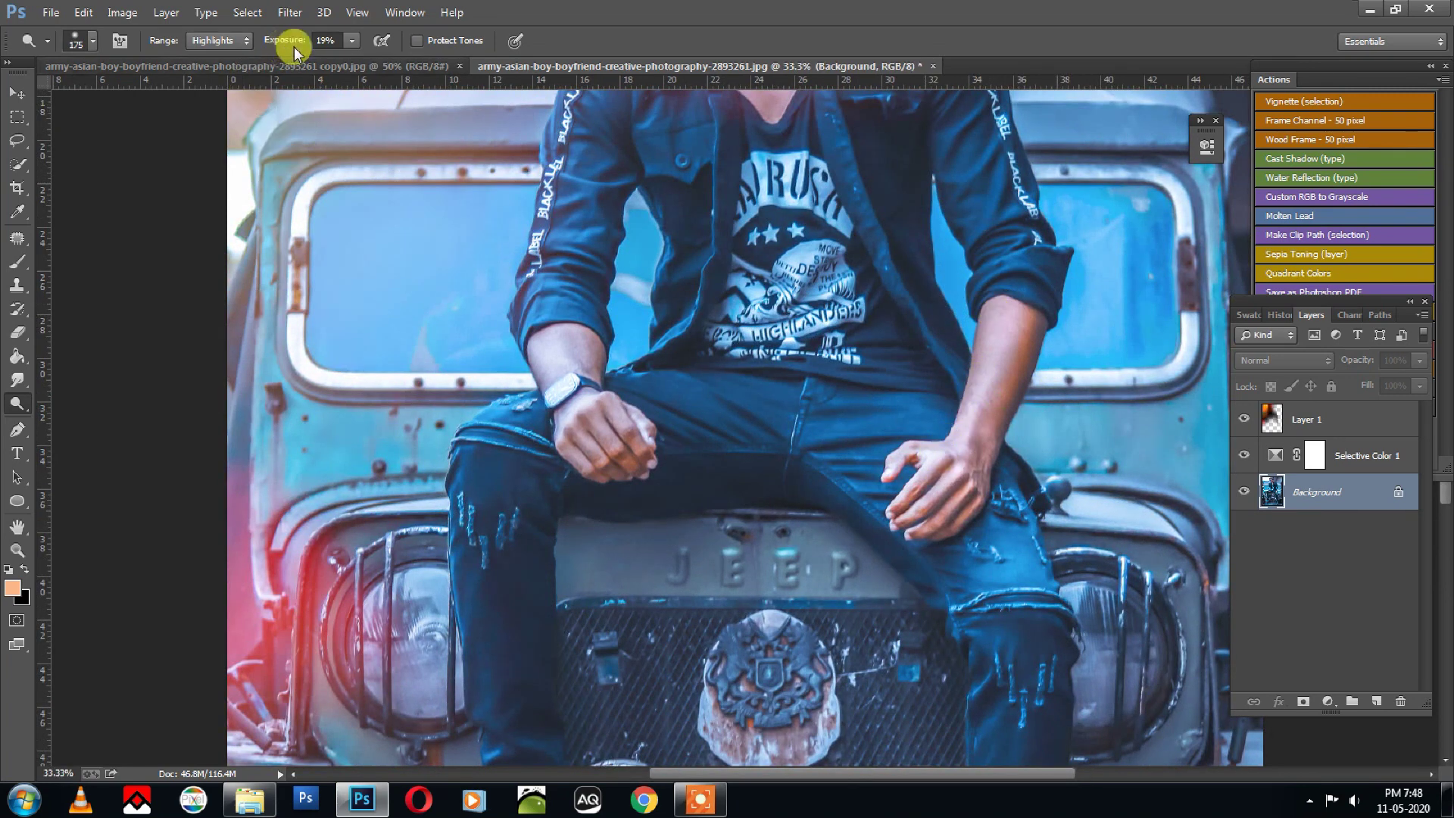
At 12% exposure, dodge the left hand and up to the wrist.
{"action": "left_click_drag", "start_coordinate": [350, 56], "coordinate": [345, 59]}
{"action": "key", "text": "bracketleft"}
{"action": "key", "text": "bracketleft"}
{"action": "left_click_drag", "start_coordinate": [587, 392], "coordinate": [647, 453]}
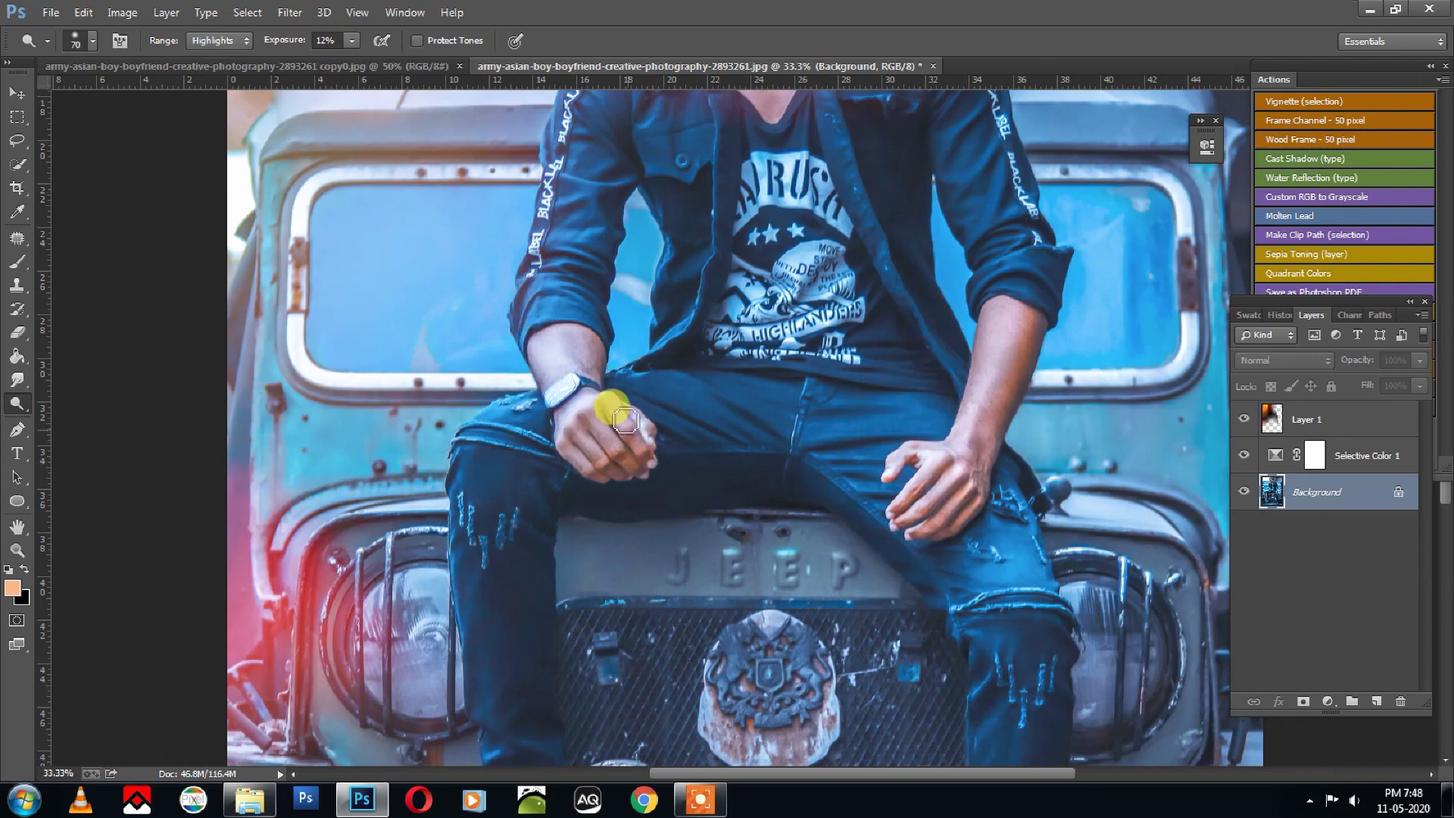
{"action": "mouse_move", "coordinate": [593, 386]}
{"action": "left_mouse_down"}
{"action": "mouse_move", "coordinate": [648, 453]}
{"action": "mouse_move", "coordinate": [622, 454]}
{"action": "mouse_move", "coordinate": [616, 474]}
{"action": "left_mouse_up"}
{"action": "key", "text": "bracketright"}
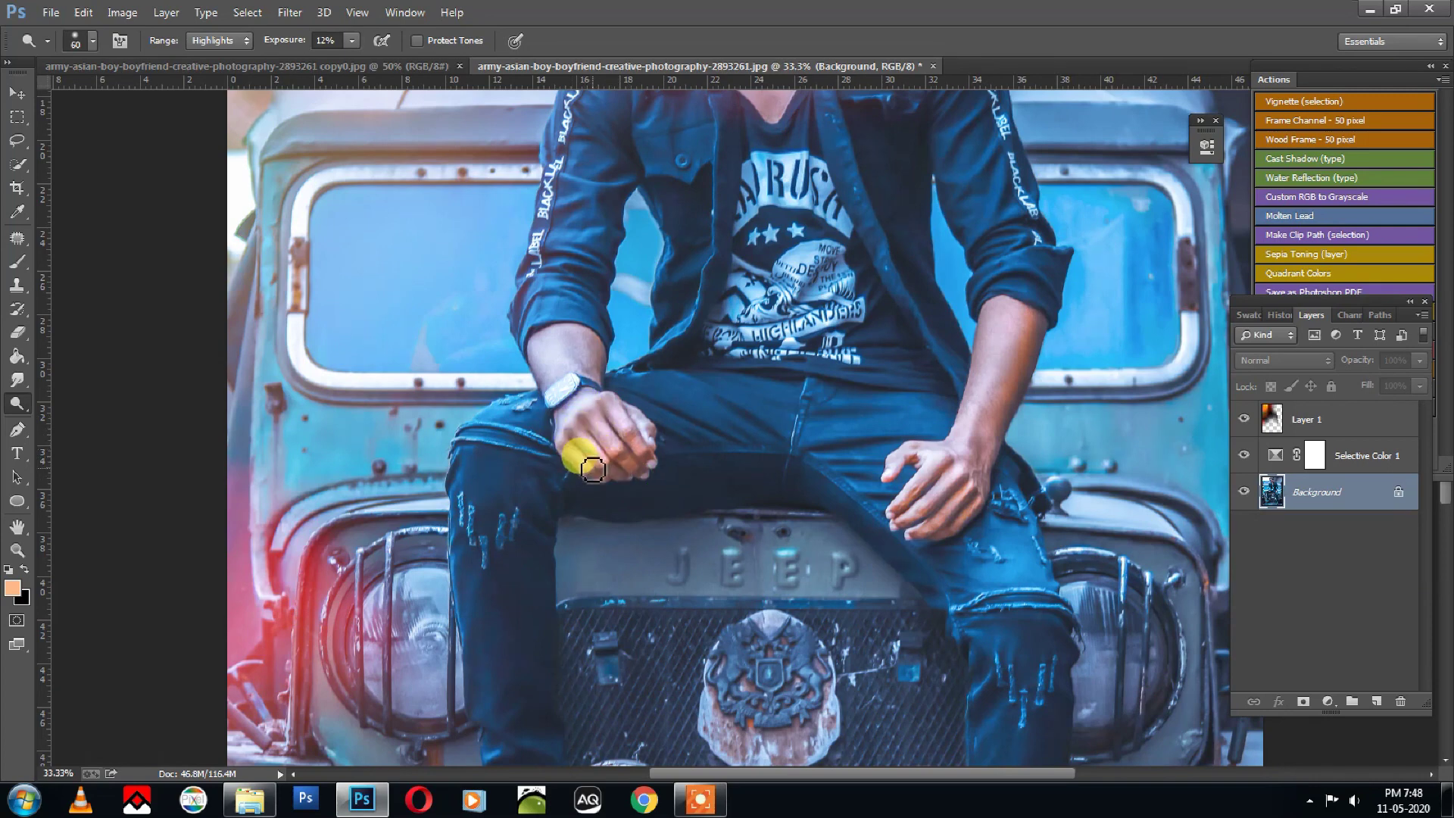
{"action": "left_click_drag", "start_coordinate": [593, 470], "coordinate": [599, 409]}
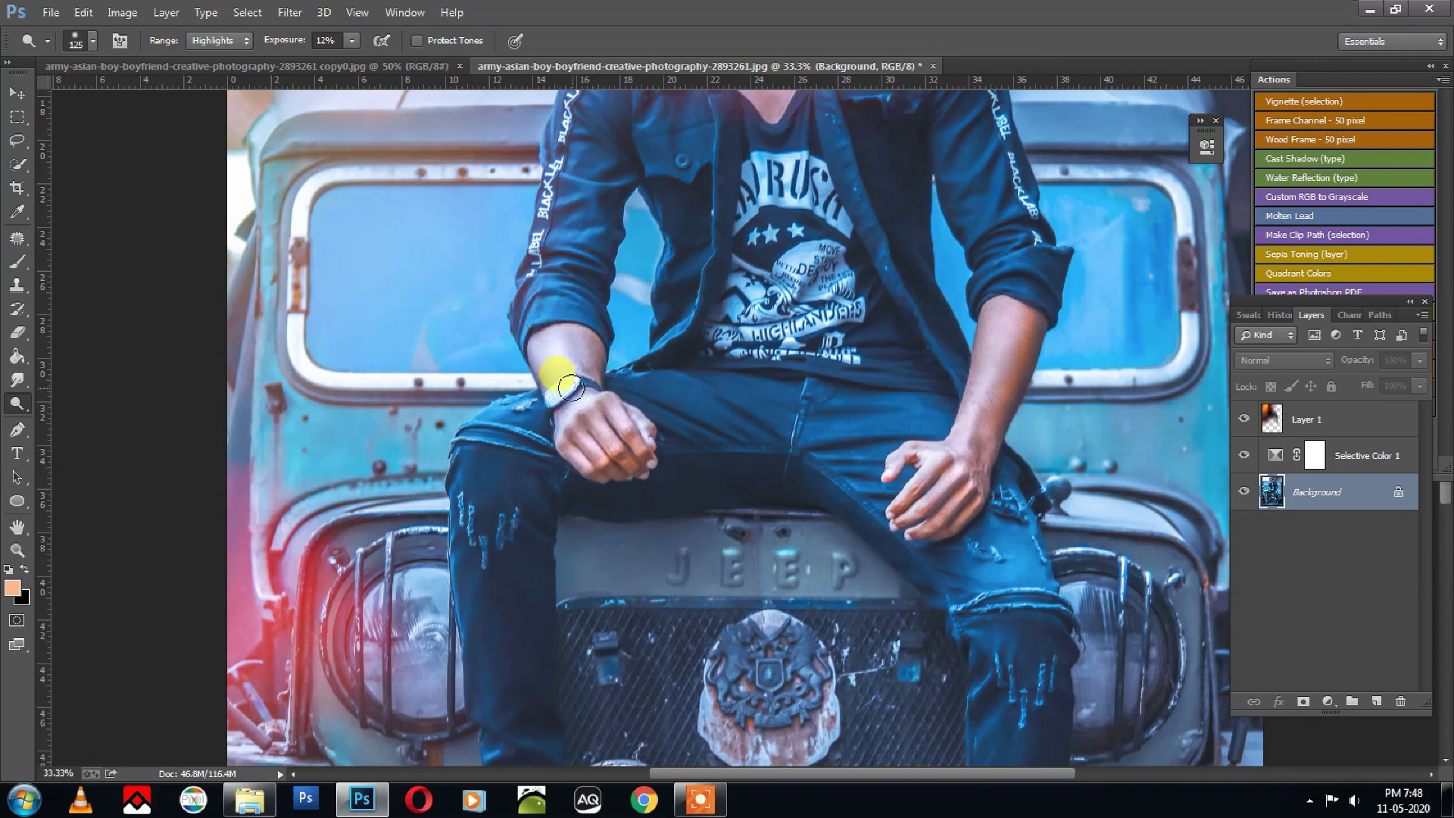
Dodge the right forearm, the hand and jeans knee, and the shirt hem.
{"action": "key", "text": "bracketright"}
{"action": "key", "text": "bracketright"}
{"action": "key", "text": "bracketright"}
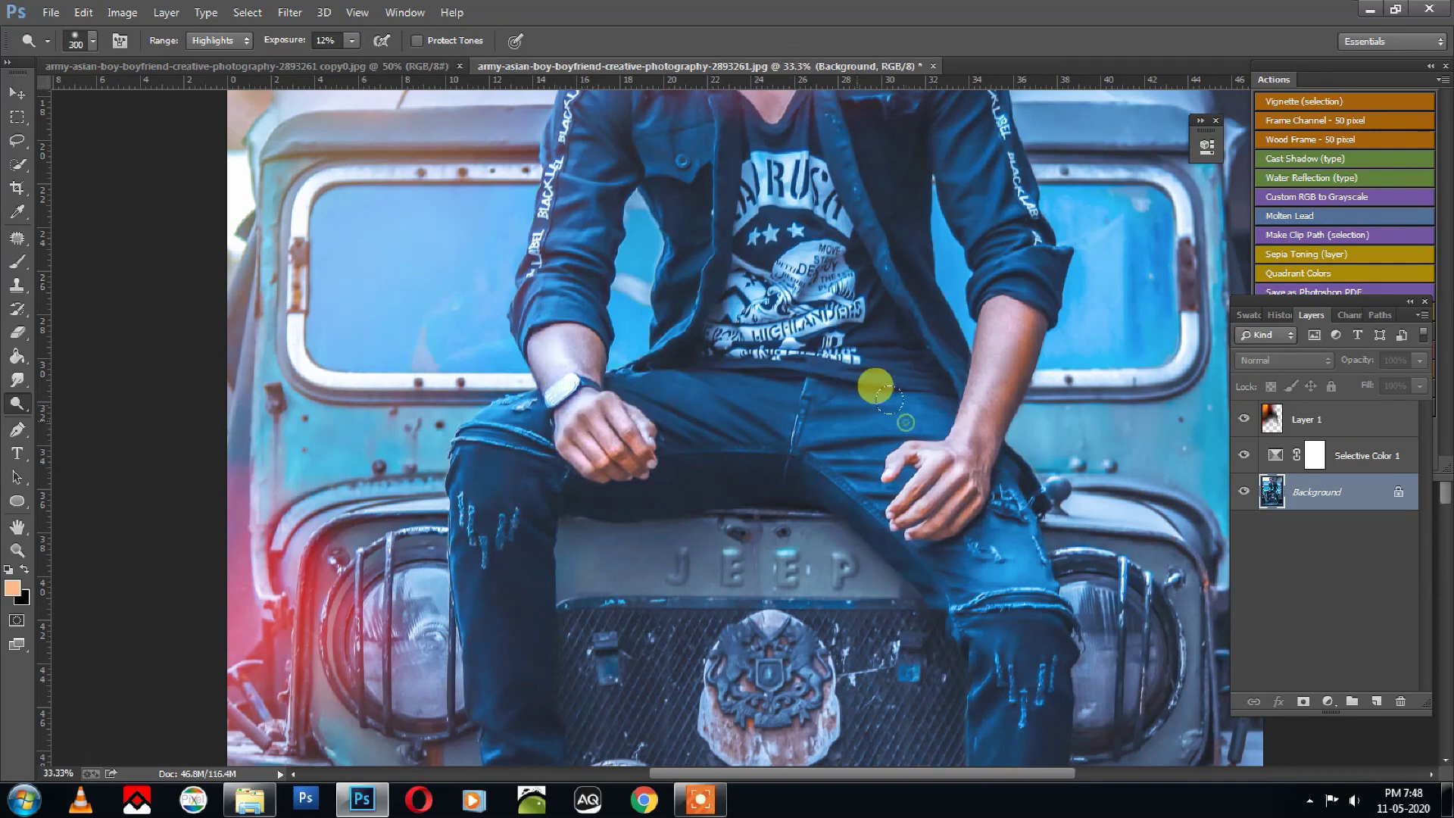
{"action": "left_click_drag", "start_coordinate": [890, 399], "coordinate": [973, 412]}
{"action": "key", "text": "bracketleft"}
{"action": "key", "text": "bracketleft"}
{"action": "key", "text": "bracketleft"}
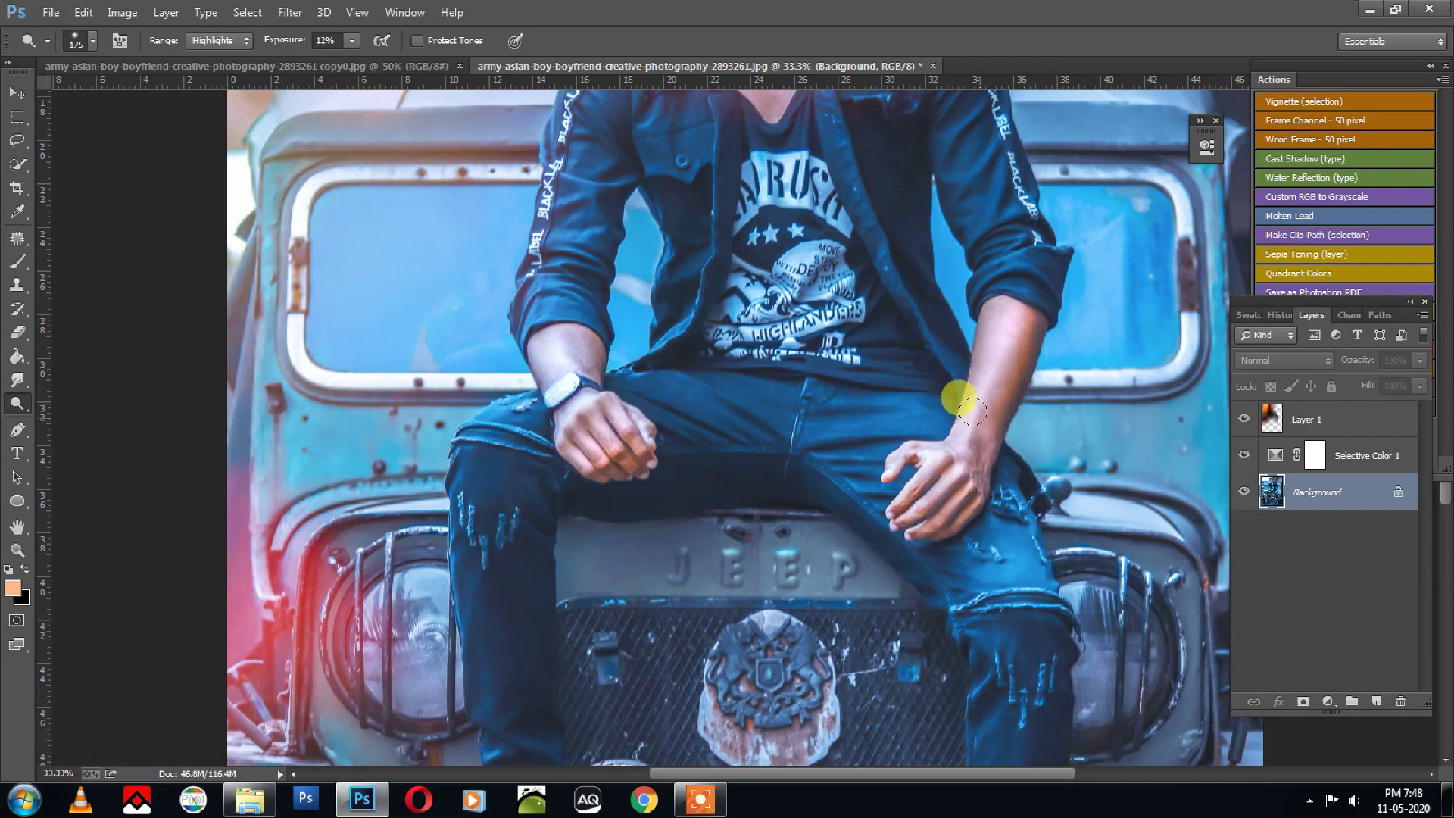
{"action": "mouse_move", "coordinate": [968, 495]}
{"action": "left_mouse_down"}
{"action": "mouse_move", "coordinate": [943, 509]}
{"action": "mouse_move", "coordinate": [1031, 567]}
{"action": "mouse_move", "coordinate": [894, 409]}
{"action": "left_mouse_up"}
{"action": "key", "text": "bracketright"}
{"action": "key", "text": "bracketright"}
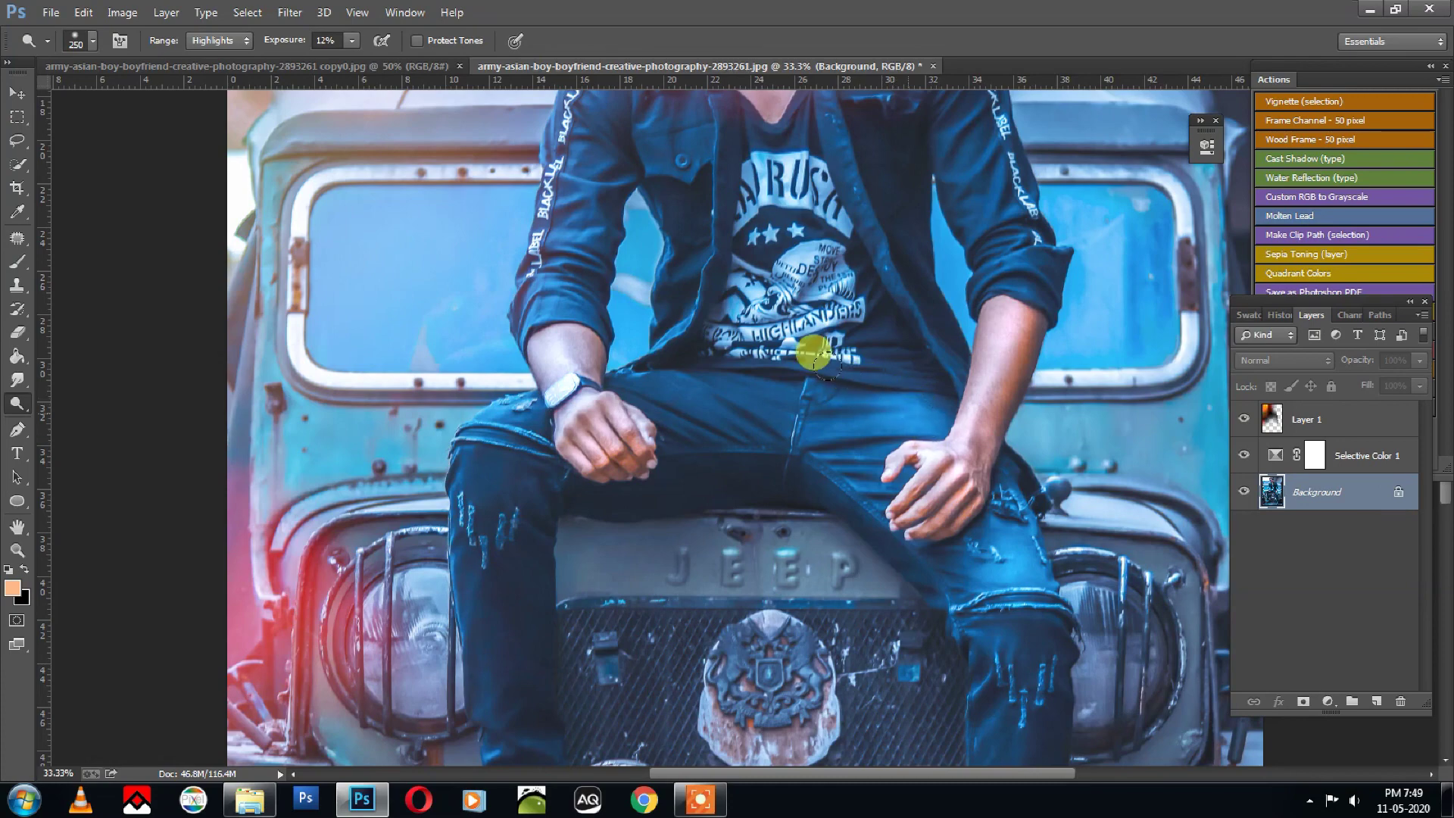
{"action": "mouse_move", "coordinate": [814, 351]}
{"action": "left_mouse_down"}
{"action": "mouse_move", "coordinate": [870, 383]}
{"action": "mouse_move", "coordinate": [633, 380]}
{"action": "mouse_move", "coordinate": [623, 347]}
{"action": "mouse_move", "coordinate": [552, 389]}
{"action": "left_mouse_up"}
{"action": "scroll", "coordinate": [552, 389], "scroll_direction": "down", "scroll_amount": 3}
{"action": "scroll", "coordinate": [553, 390], "scroll_direction": "left", "scroll_amount": 1}
Raise dodge exposure to 26% and brighten the arm and a sleeve's BLACK LABEL stripe.
{"action": "left_click_drag", "start_coordinate": [552, 315], "coordinate": [512, 342]}
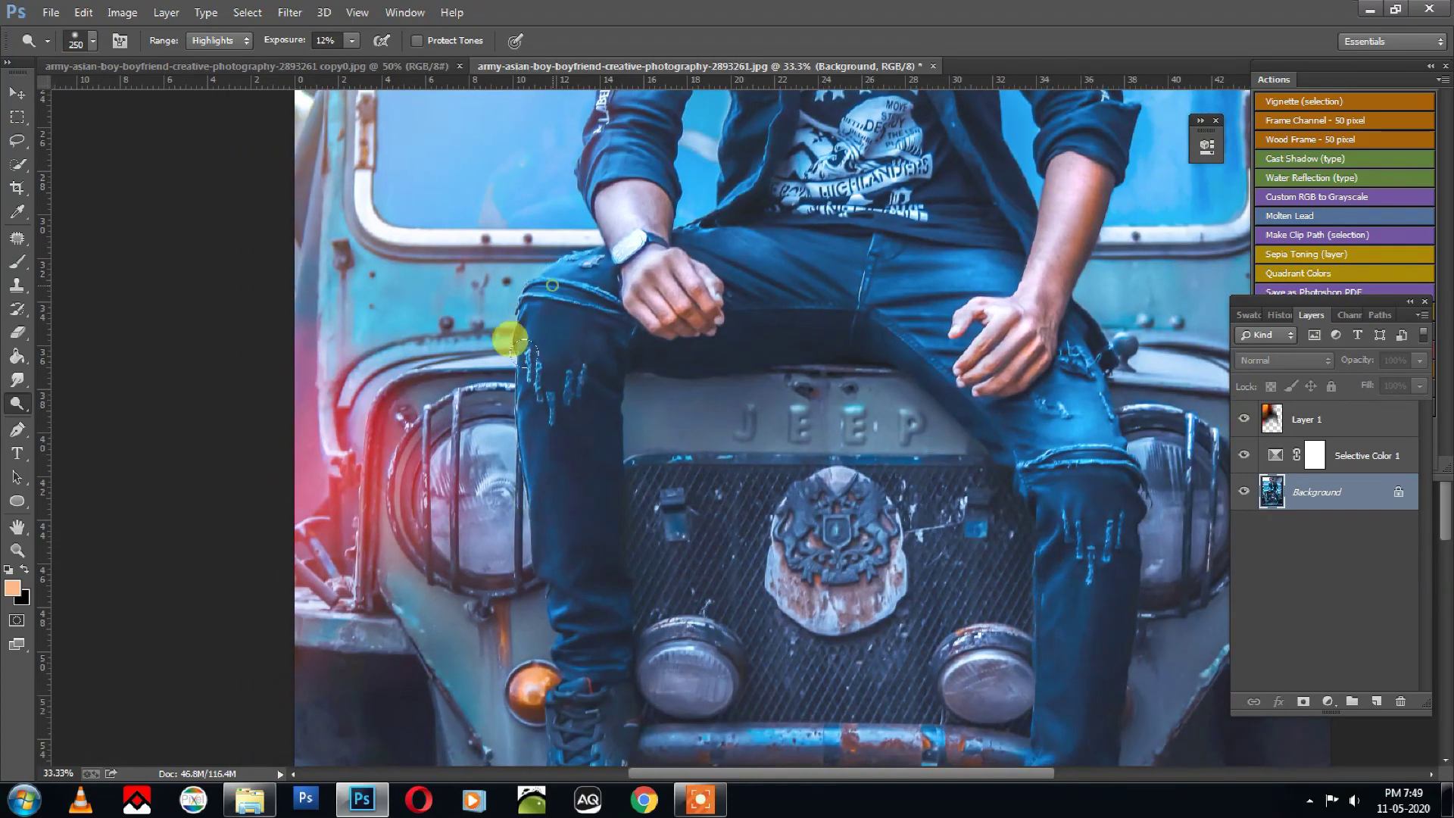
{"action": "left_click_drag", "start_coordinate": [356, 56], "coordinate": [366, 62]}
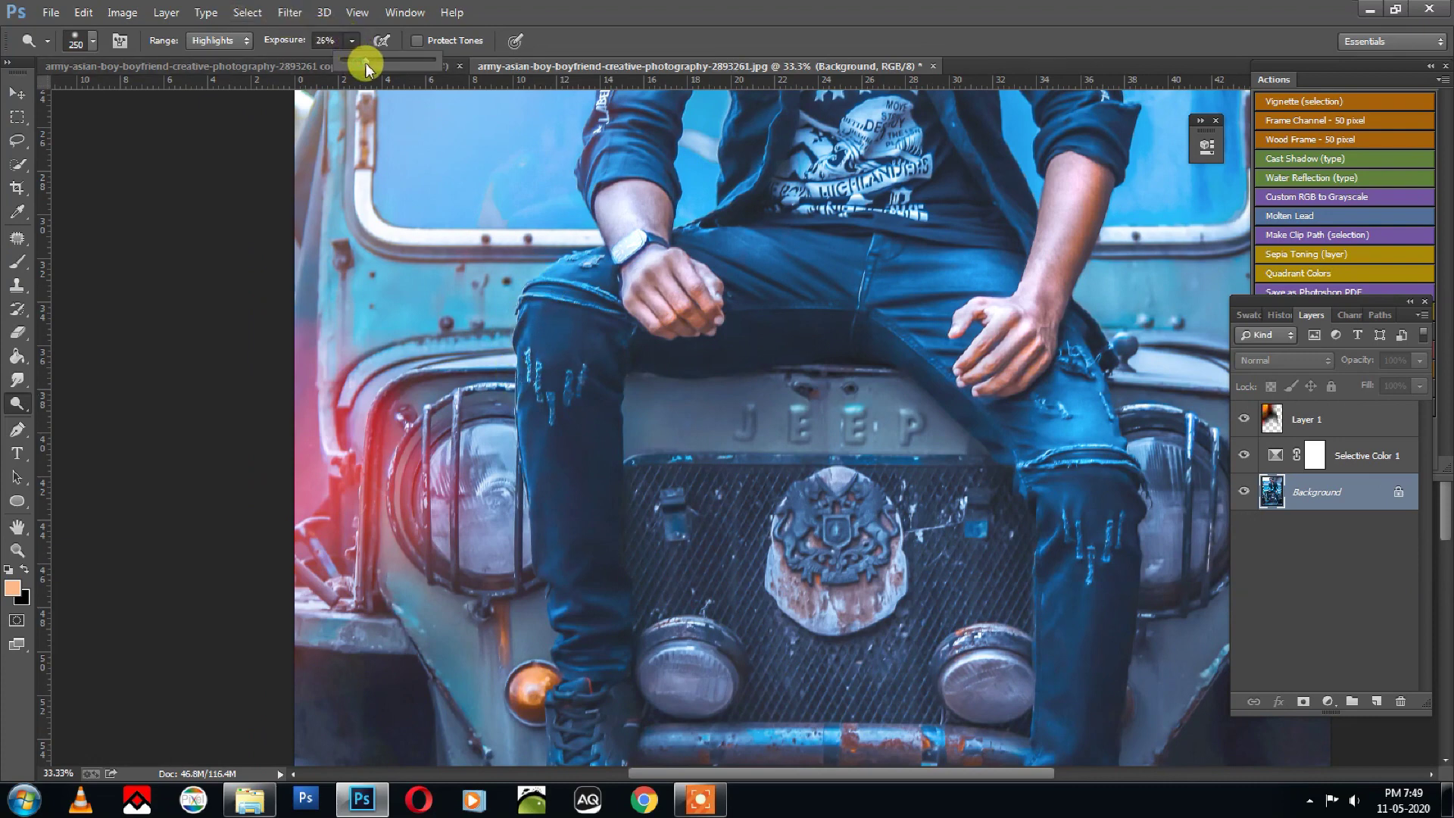
{"action": "mouse_move", "coordinate": [504, 300]}
{"action": "left_mouse_down"}
{"action": "mouse_move", "coordinate": [518, 309]}
{"action": "mouse_move", "coordinate": [547, 636]}
{"action": "mouse_move", "coordinate": [487, 291]}
{"action": "mouse_move", "coordinate": [520, 260]}
{"action": "mouse_move", "coordinate": [575, 545]}
{"action": "mouse_move", "coordinate": [578, 489]}
{"action": "left_mouse_up"}
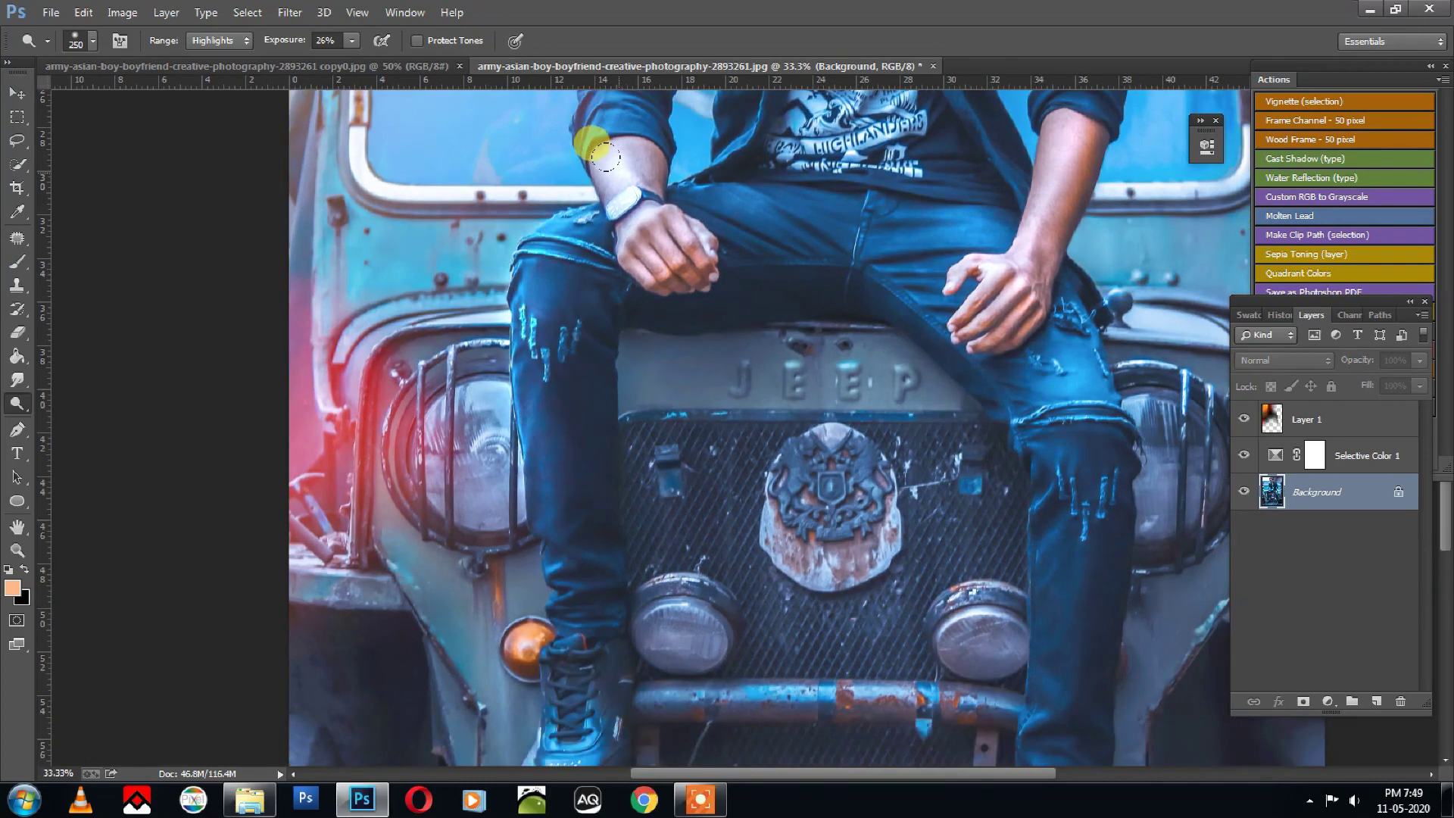
{"action": "left_click_drag", "start_coordinate": [588, 139], "coordinate": [593, 307]}
{"action": "key", "text": "bracketleft"}
{"action": "key", "text": "bracketleft"}
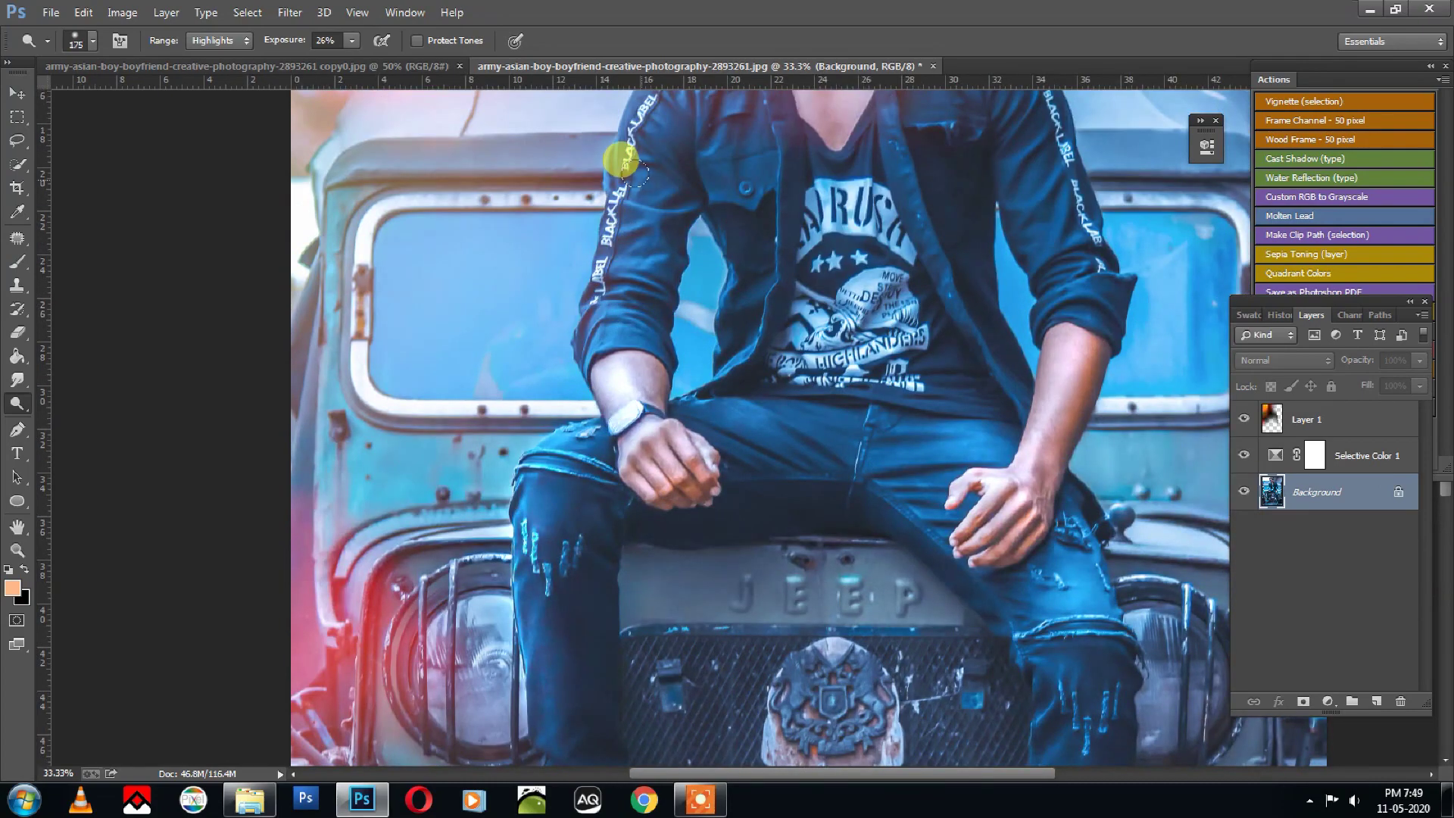
{"action": "left_click_drag", "start_coordinate": [590, 306], "coordinate": [610, 200]}
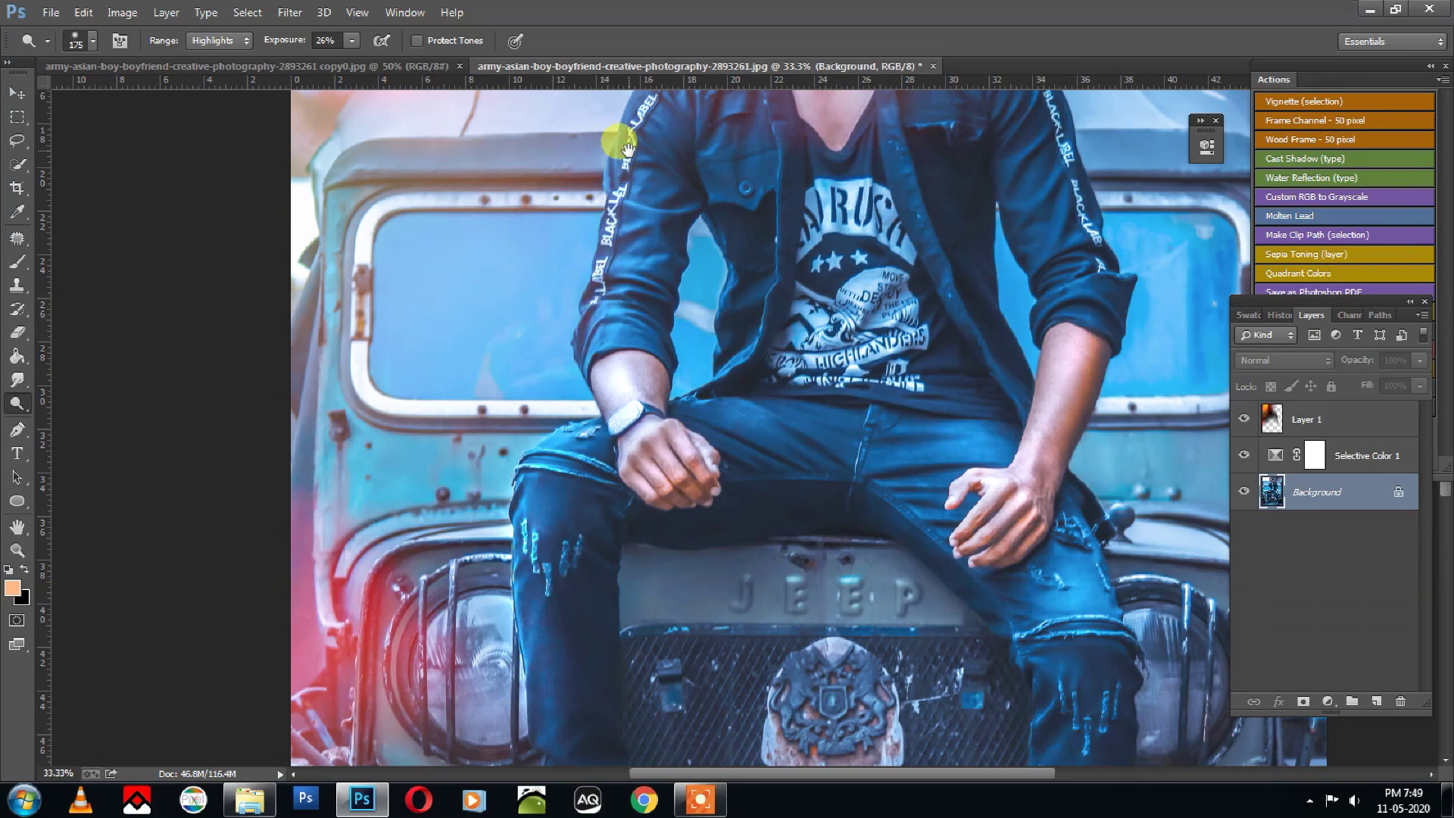
Raise dodge exposure to 36% and lighten the left jacket sleeve stripe.
{"action": "mouse_move", "coordinate": [627, 148]}
{"action": "left_mouse_down"}
{"action": "mouse_move", "coordinate": [607, 243]}
{"action": "mouse_move", "coordinate": [647, 189]}
{"action": "mouse_move", "coordinate": [448, 100]}
{"action": "left_mouse_up"}
{"action": "left_click_drag", "start_coordinate": [357, 55], "coordinate": [361, 57]}
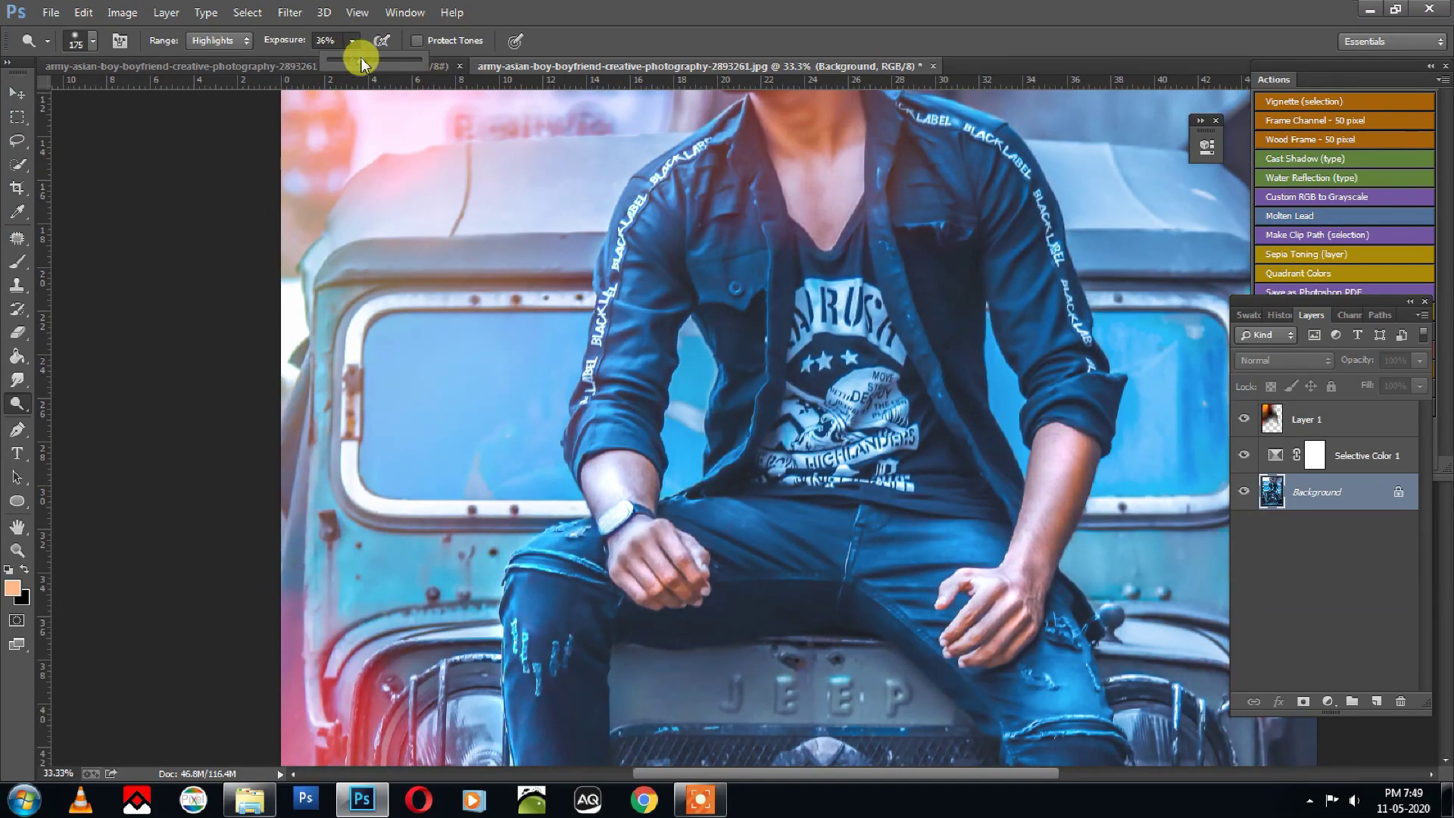
{"action": "mouse_move", "coordinate": [672, 162]}
{"action": "left_mouse_down"}
{"action": "mouse_move", "coordinate": [652, 169]}
{"action": "mouse_move", "coordinate": [602, 271]}
{"action": "mouse_move", "coordinate": [627, 178]}
{"action": "mouse_move", "coordinate": [695, 194]}
{"action": "mouse_move", "coordinate": [707, 279]}
{"action": "mouse_move", "coordinate": [682, 422]}
{"action": "mouse_move", "coordinate": [811, 294]}
{"action": "mouse_move", "coordinate": [842, 356]}
{"action": "mouse_move", "coordinate": [802, 416]}
{"action": "mouse_move", "coordinate": [917, 288]}
{"action": "mouse_move", "coordinate": [860, 369]}
{"action": "left_mouse_up"}
{"action": "key", "text": "bracketright"}
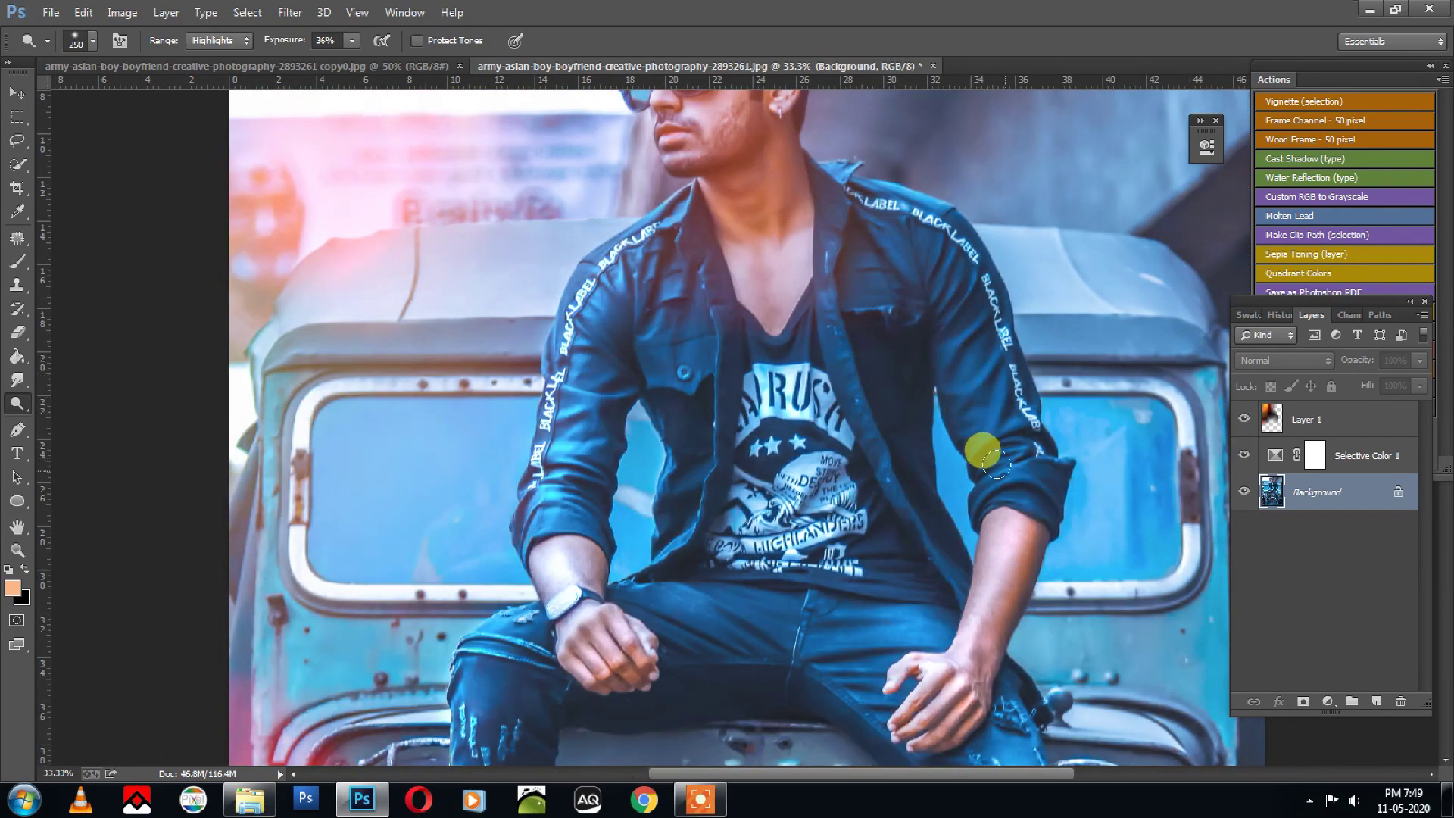
Dodge the hair above the sunglasses and the face beside the ear.
{"action": "key", "text": "bracketright"}
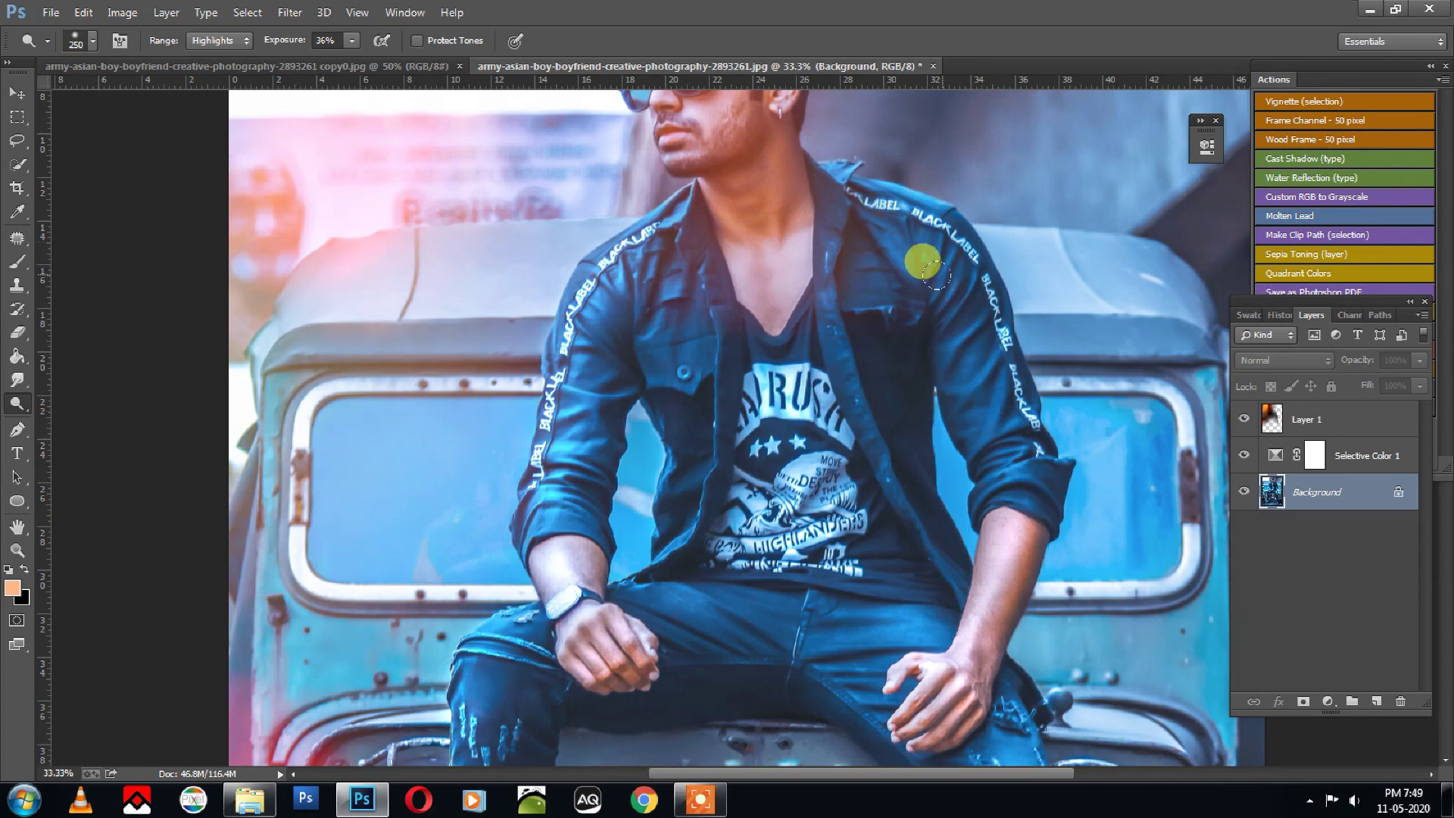
{"action": "key", "text": "bracketleft"}
{"action": "key", "text": "bracketleft"}
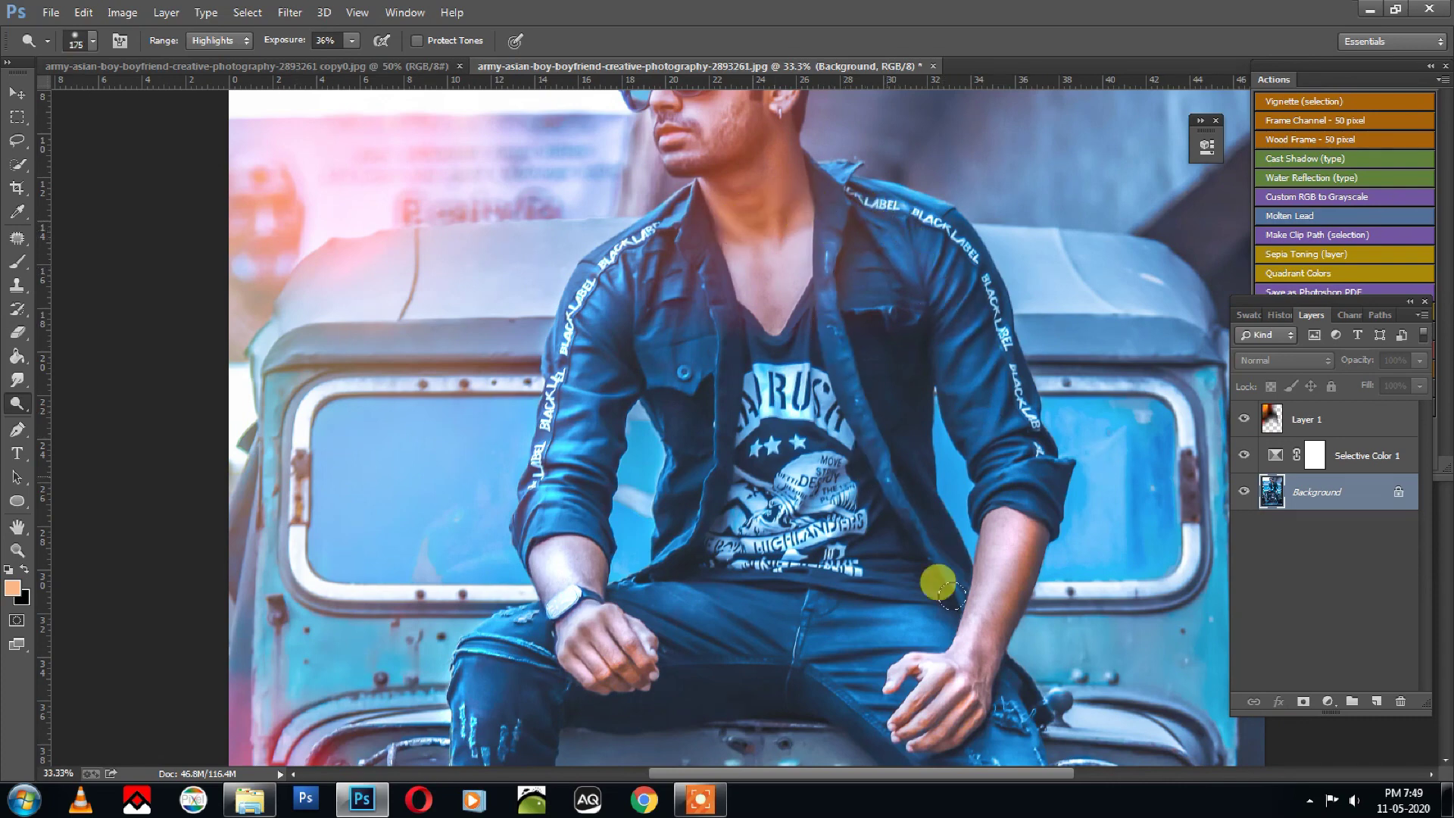
{"action": "key", "text": "bracketright"}
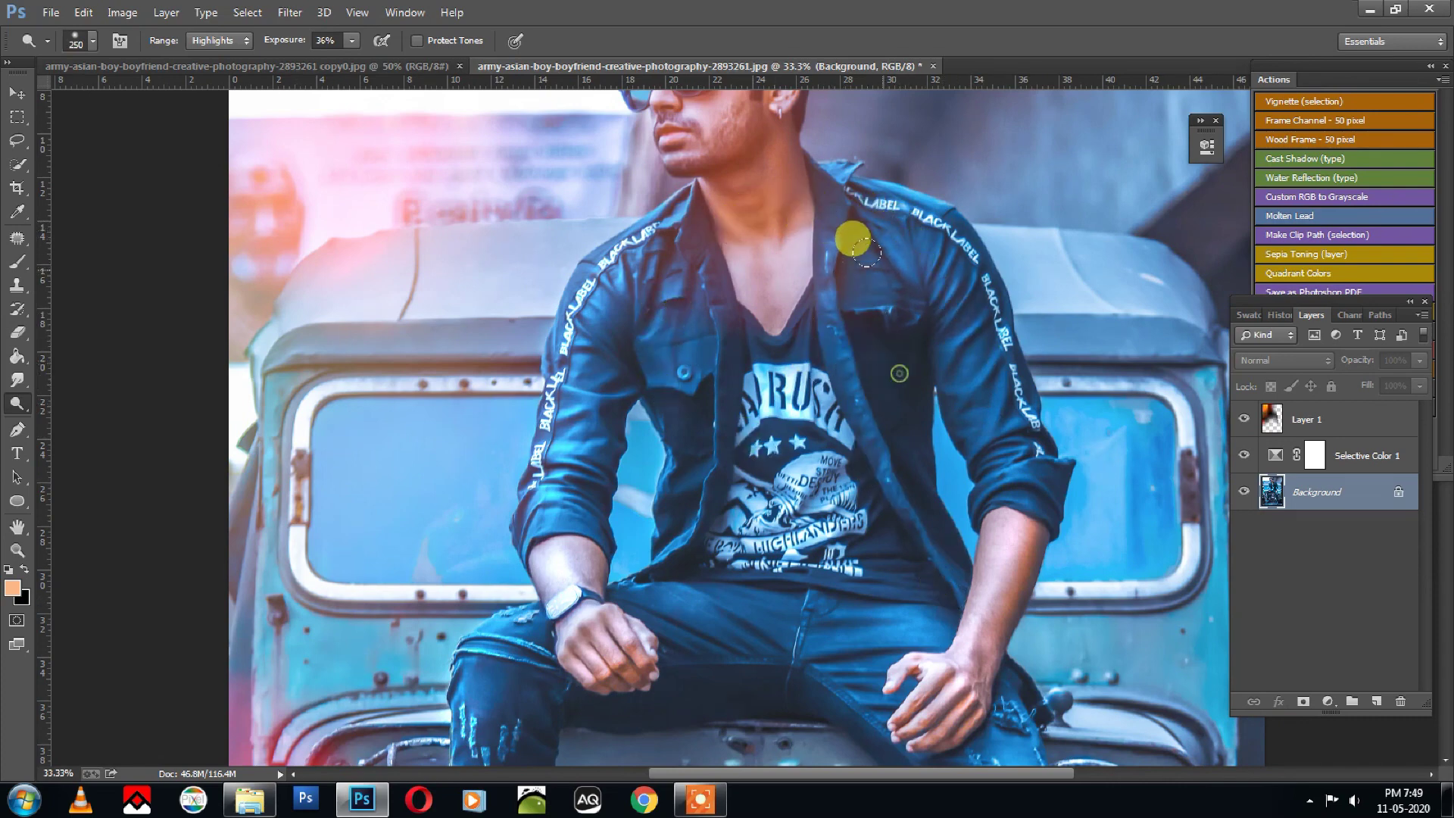
{"action": "key", "text": "bracketright"}
{"action": "key", "text": "bracketright"}
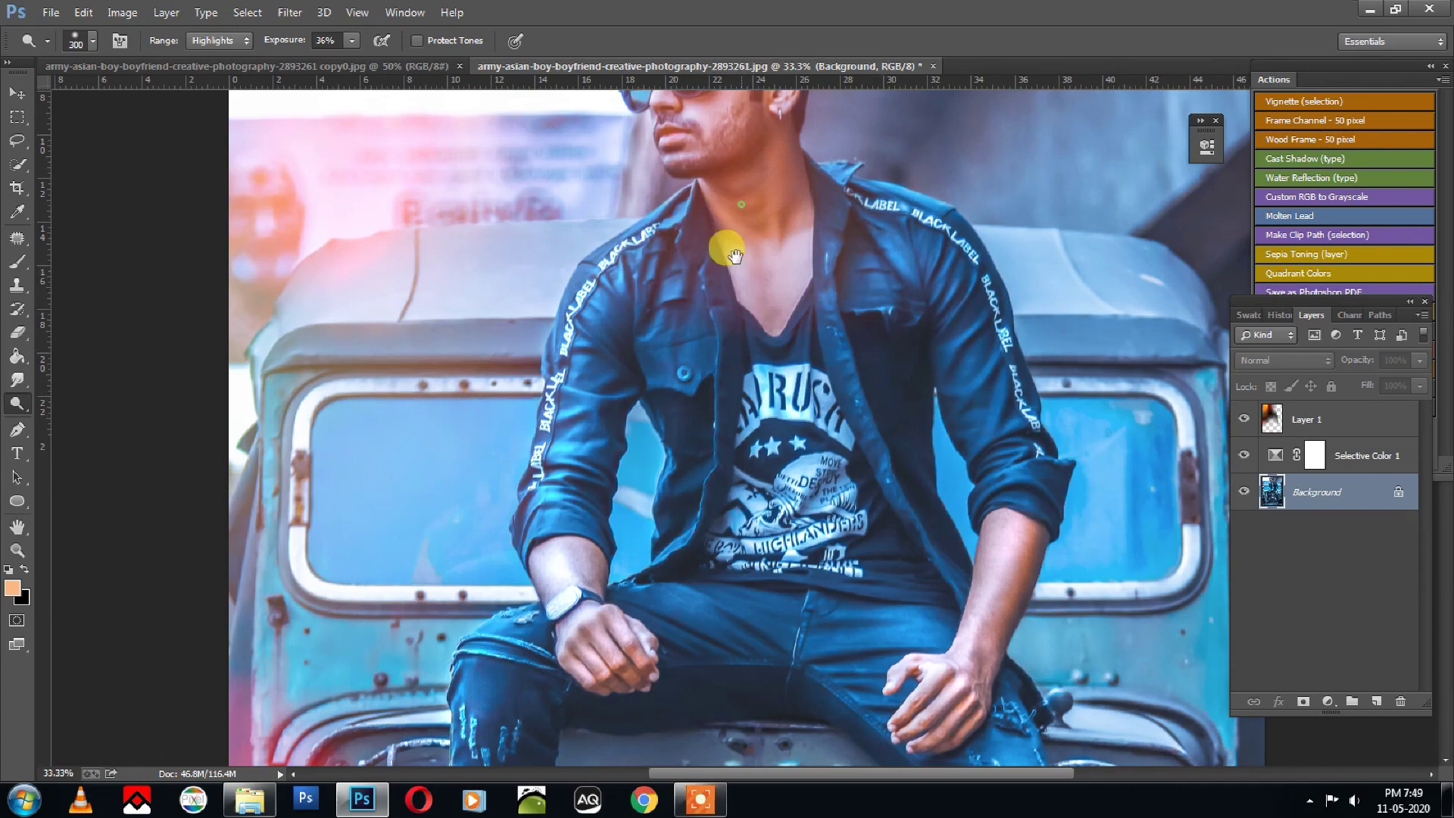
{"action": "left_click_drag", "start_coordinate": [716, 231], "coordinate": [692, 346]}
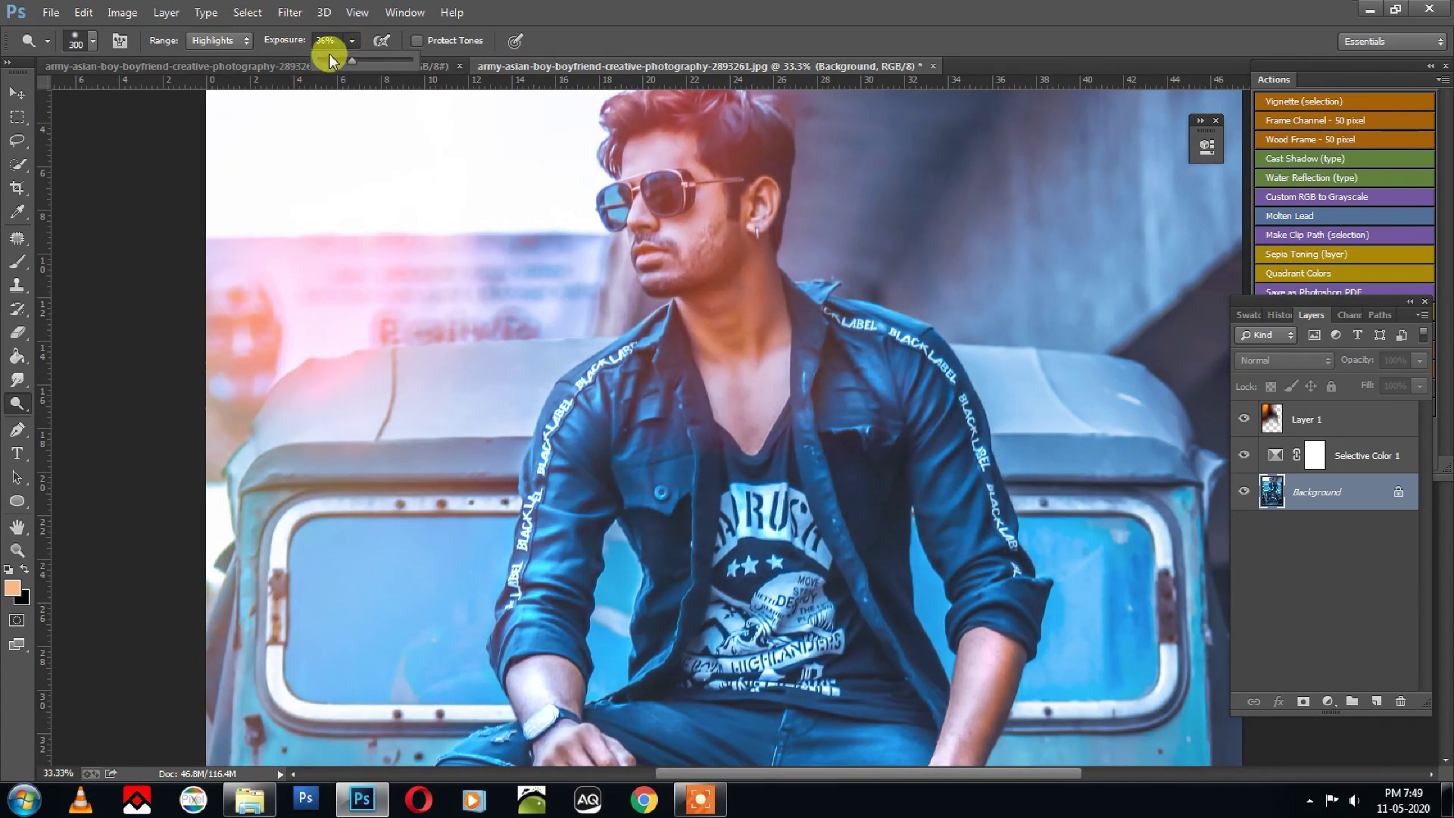
{"action": "key", "text": "bracketleft"}
{"action": "key", "text": "bracketleft"}
{"action": "key", "text": "bracketleft"}
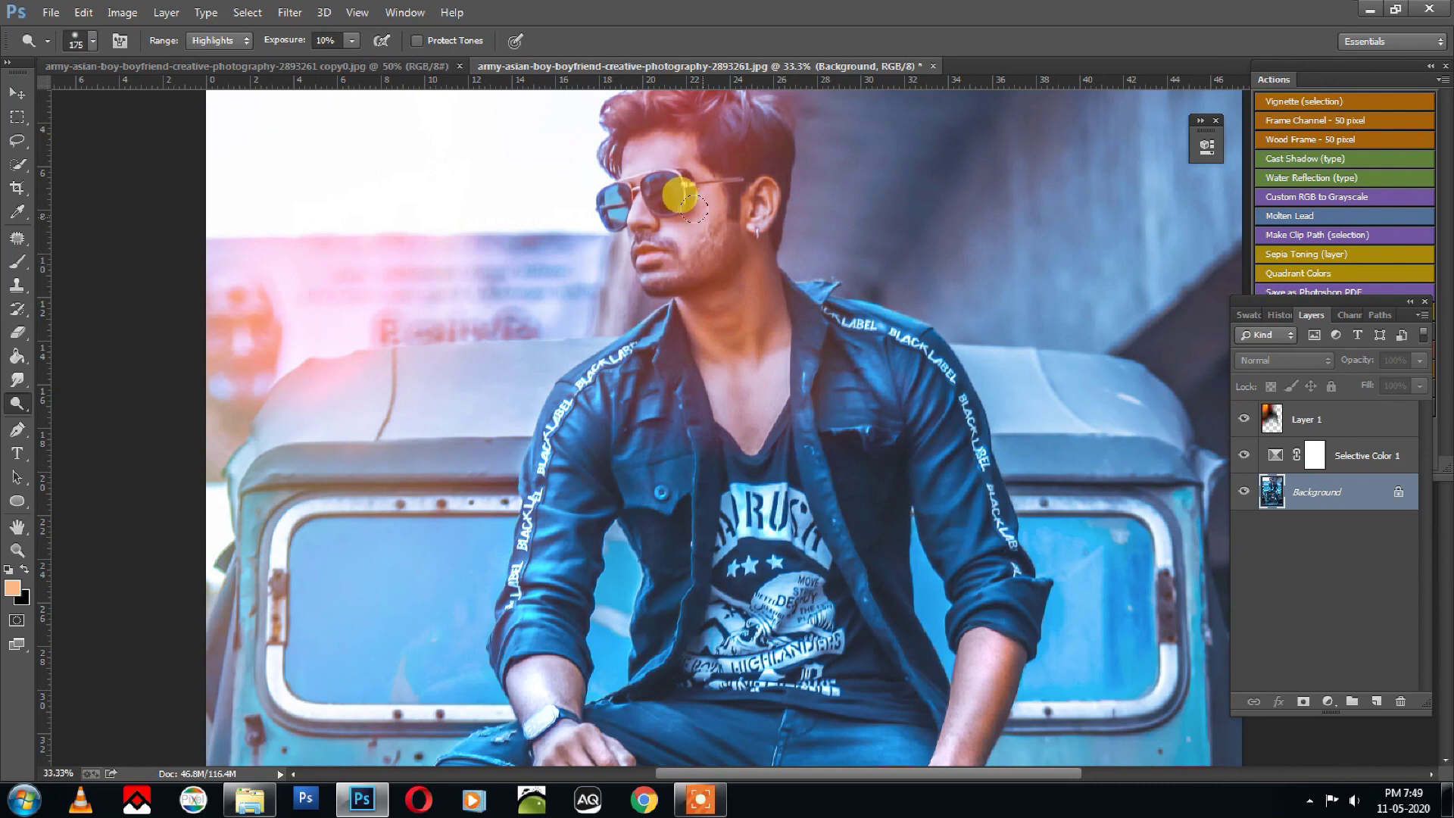
{"action": "left_click_drag", "start_coordinate": [664, 217], "coordinate": [647, 149]}
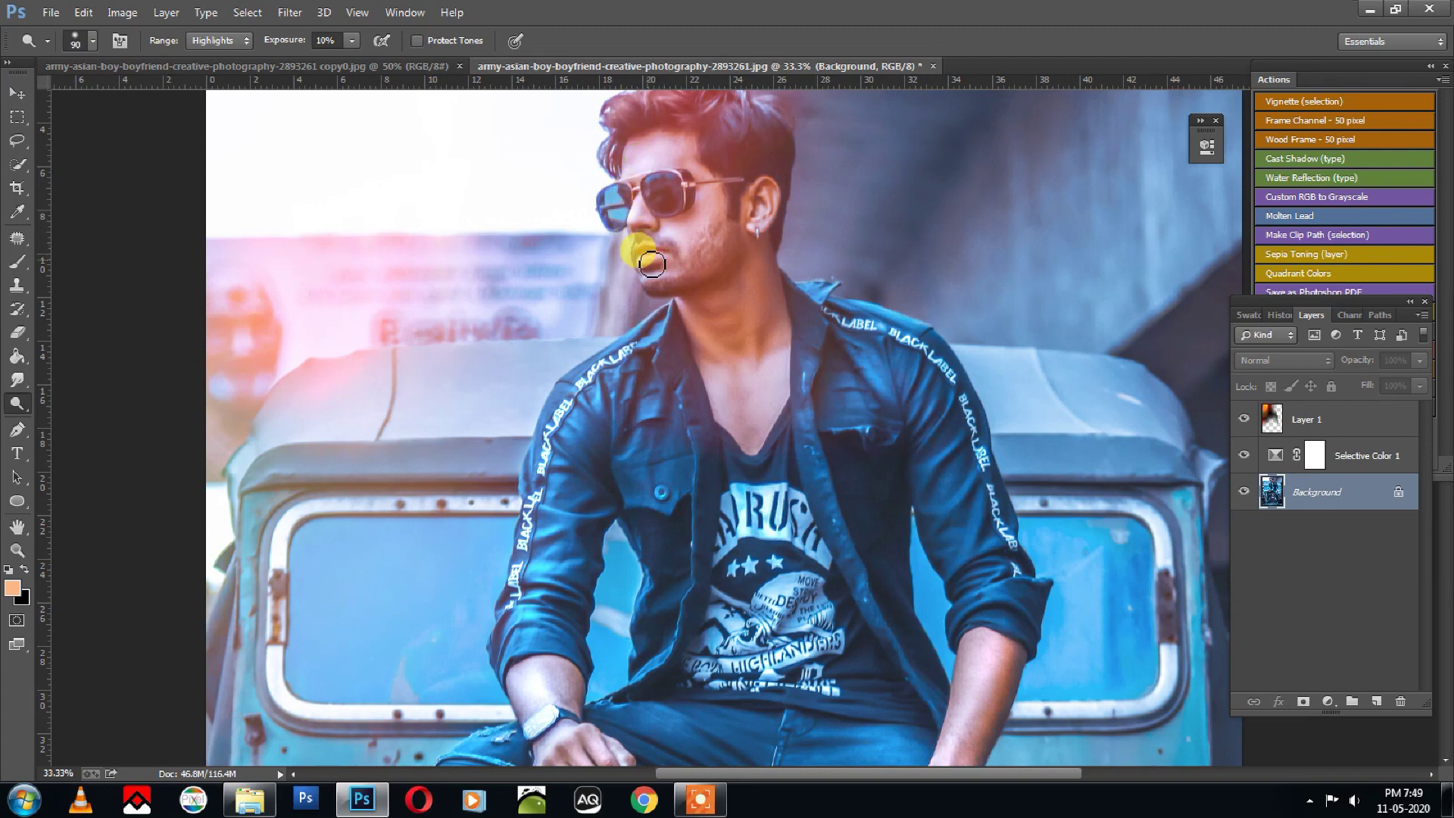
{"action": "key", "text": "bracketright"}
{"action": "left_click", "coordinate": [717, 174]}
{"action": "key", "text": "bracketright"}
{"action": "key", "text": "bracketright"}
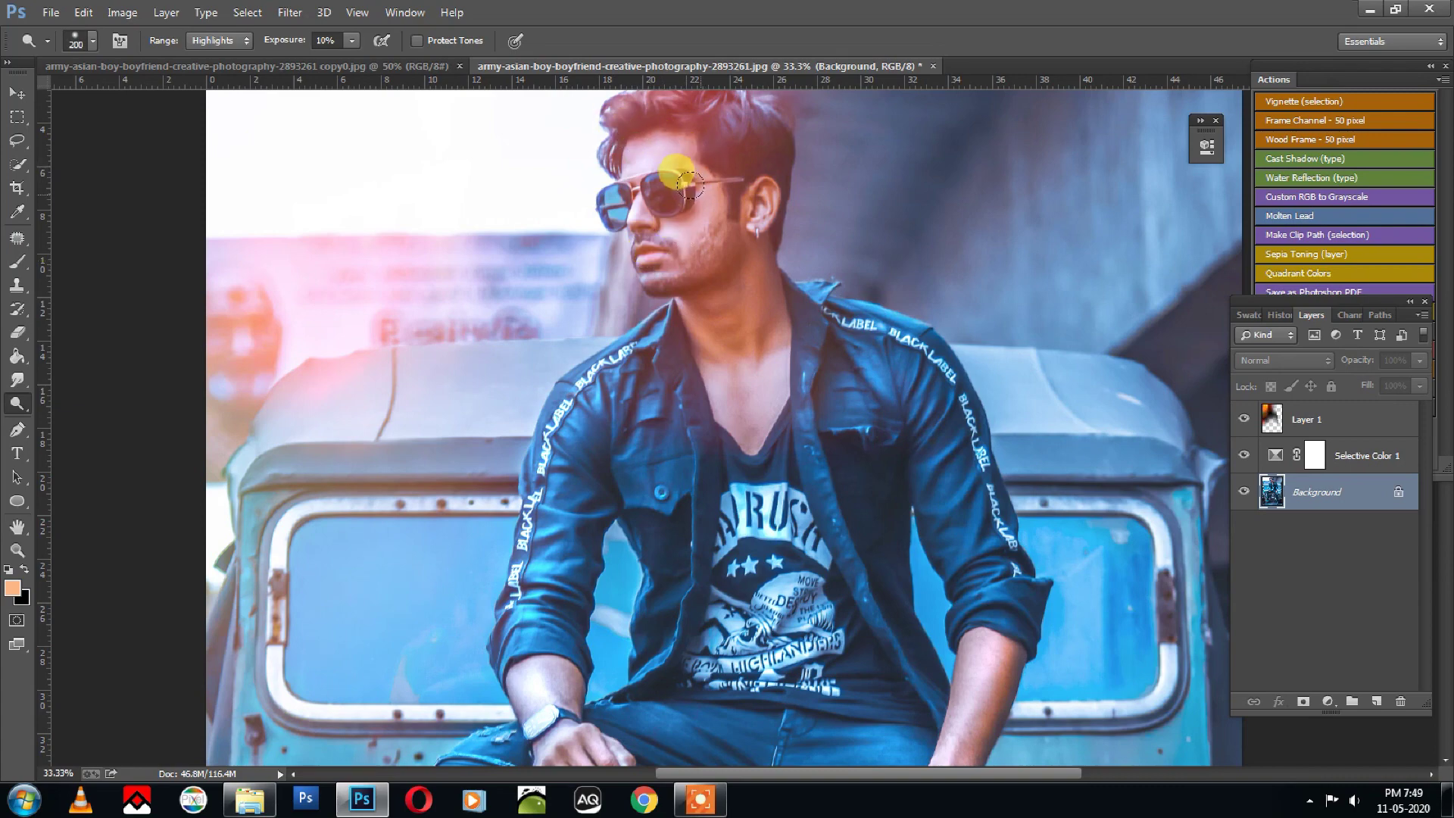
{"action": "mouse_move", "coordinate": [678, 150]}
{"action": "left_mouse_down"}
{"action": "mouse_move", "coordinate": [745, 191]}
{"action": "mouse_move", "coordinate": [721, 345]}
{"action": "left_mouse_up"}
At 40% dodge exposure, brighten the hands, jeans, lower legs and boots, then zoom out.
{"action": "left_click_drag", "start_coordinate": [725, 456], "coordinate": [695, 221]}
{"action": "scroll", "coordinate": [695, 221], "scroll_direction": "down", "scroll_amount": 2}
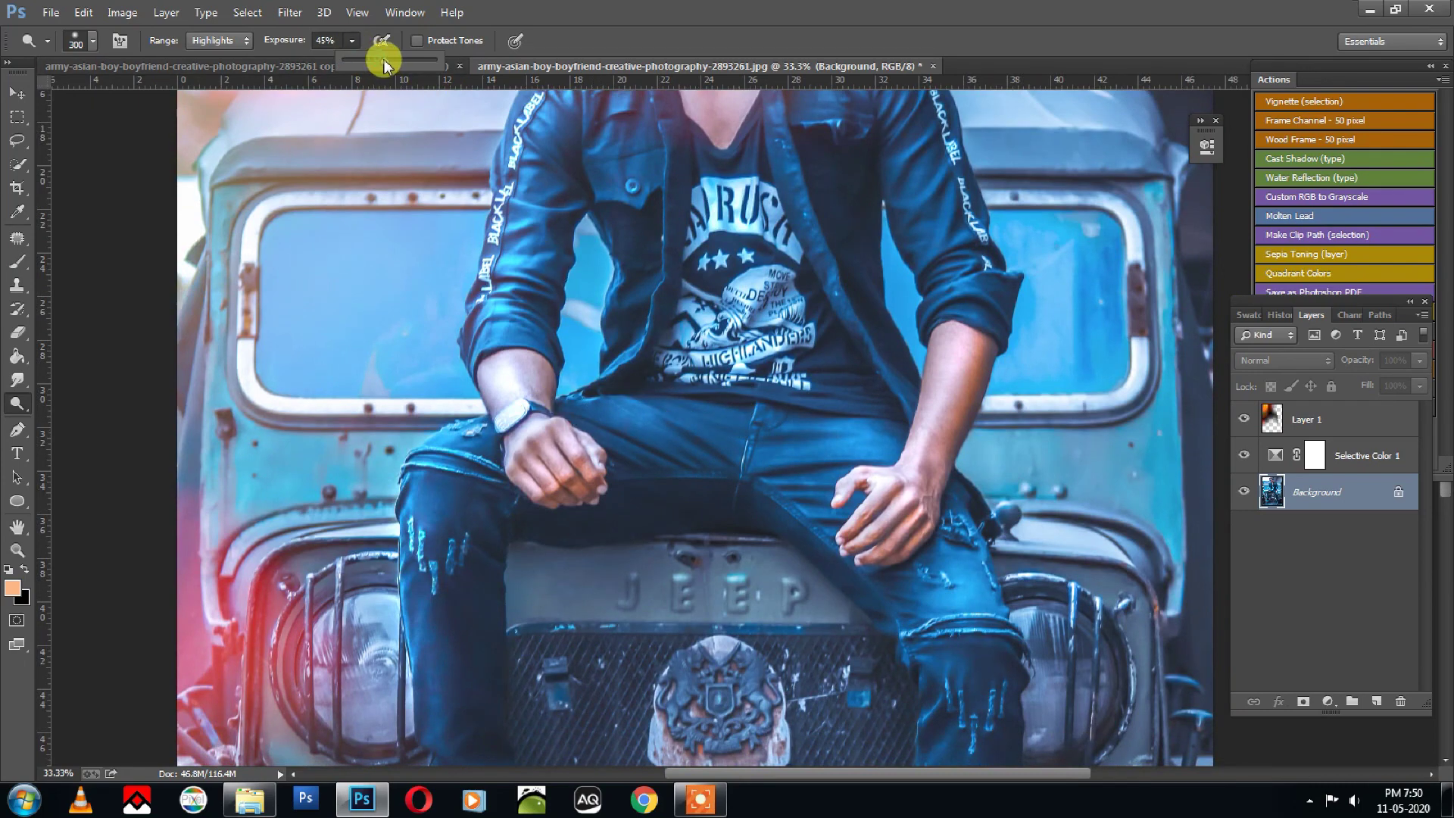
{"action": "left_click_drag", "start_coordinate": [384, 59], "coordinate": [380, 59]}
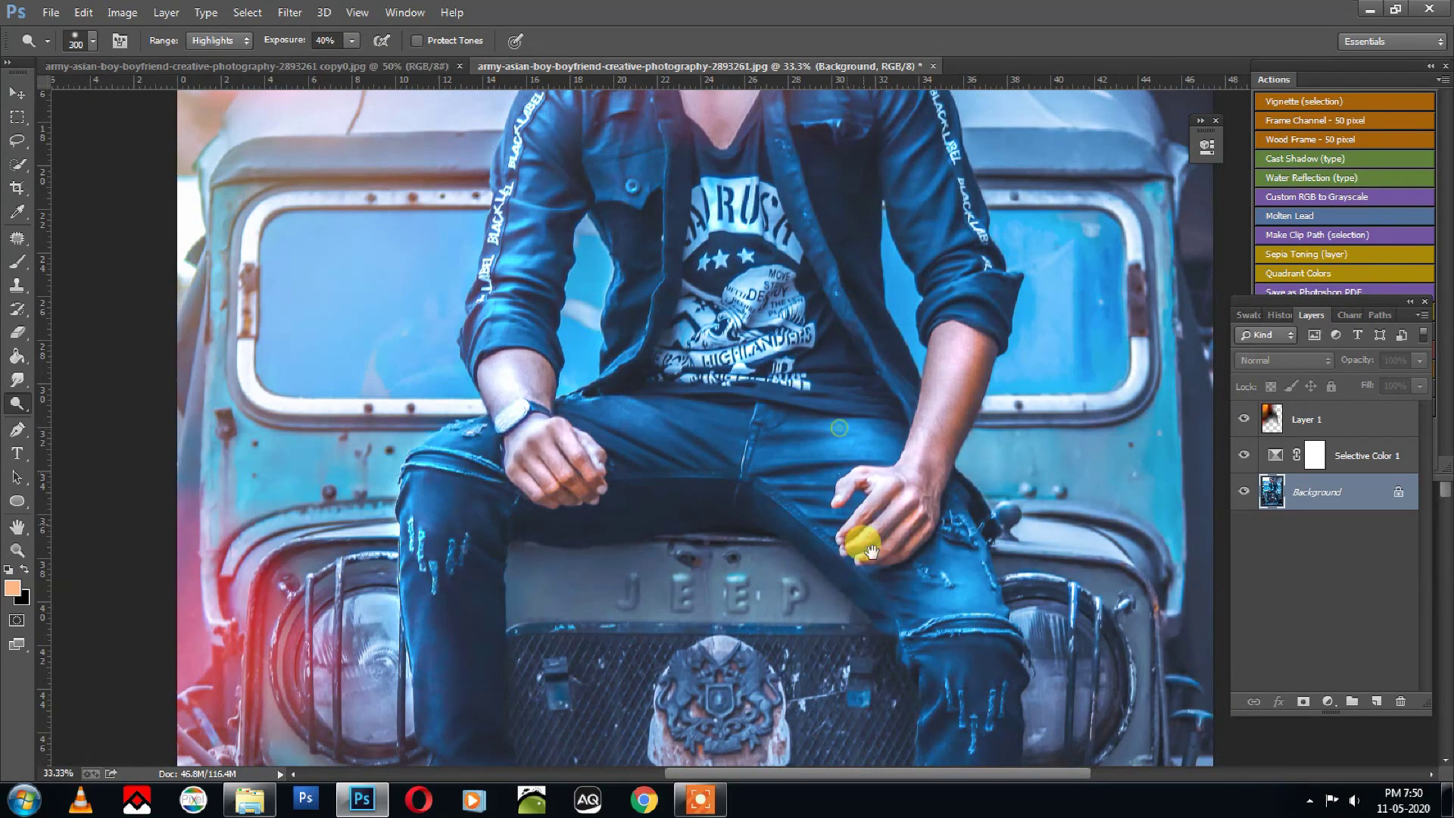
{"action": "left_click_drag", "start_coordinate": [871, 551], "coordinate": [803, 249]}
{"action": "key", "text": "bracketleft"}
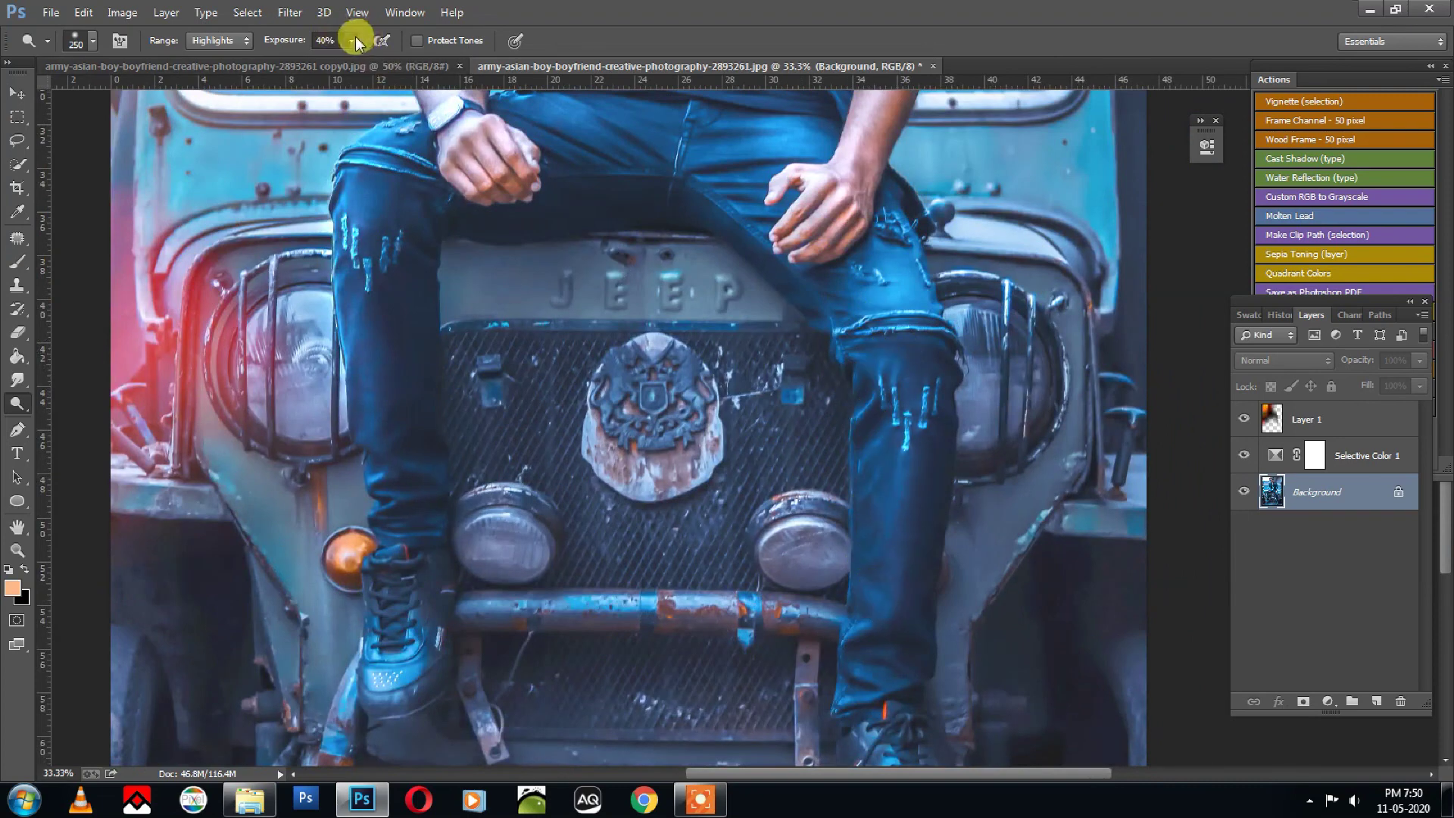
{"action": "key", "text": "bracketleft"}
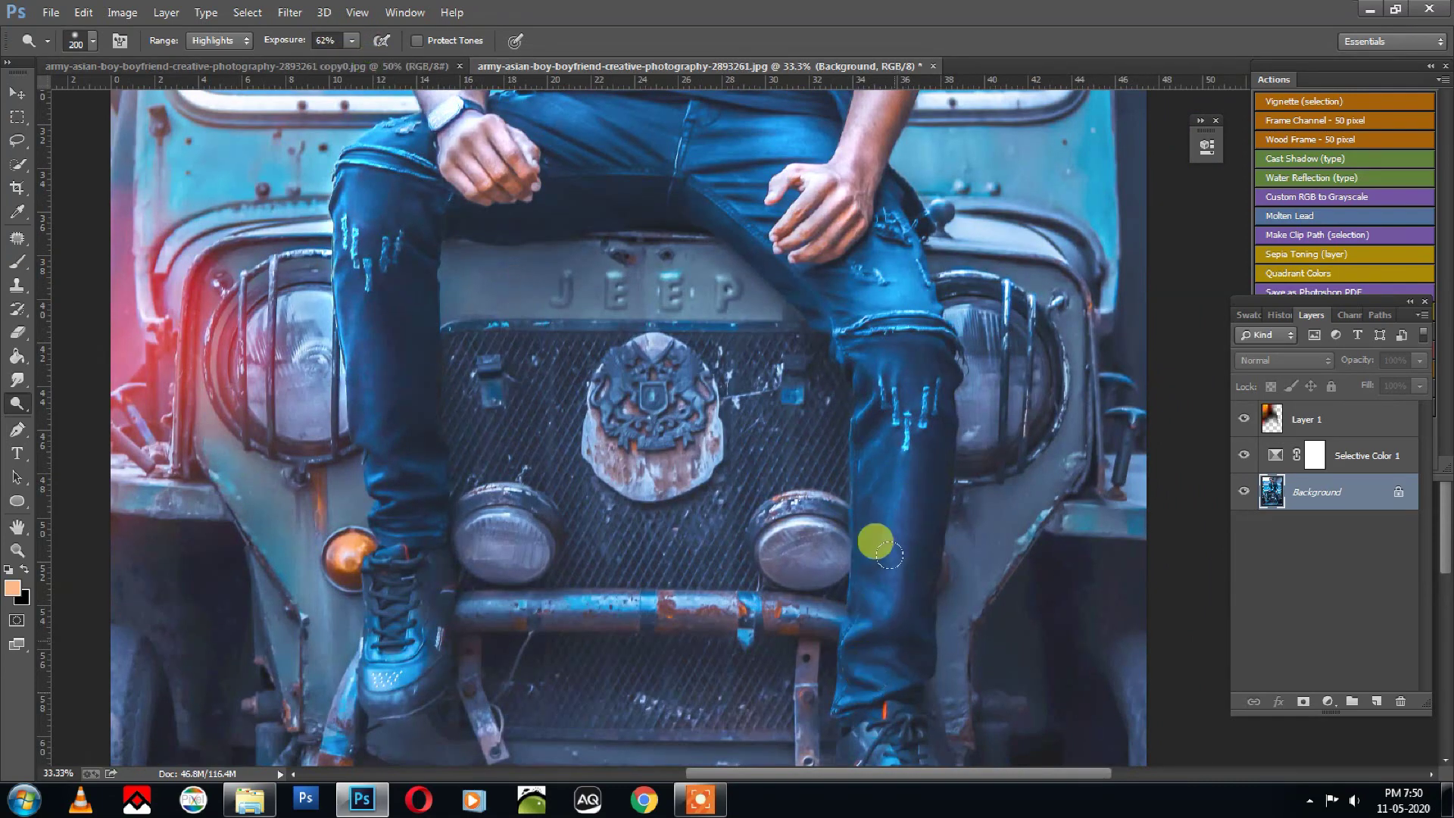
{"action": "left_click_drag", "start_coordinate": [886, 772], "coordinate": [838, 478]}
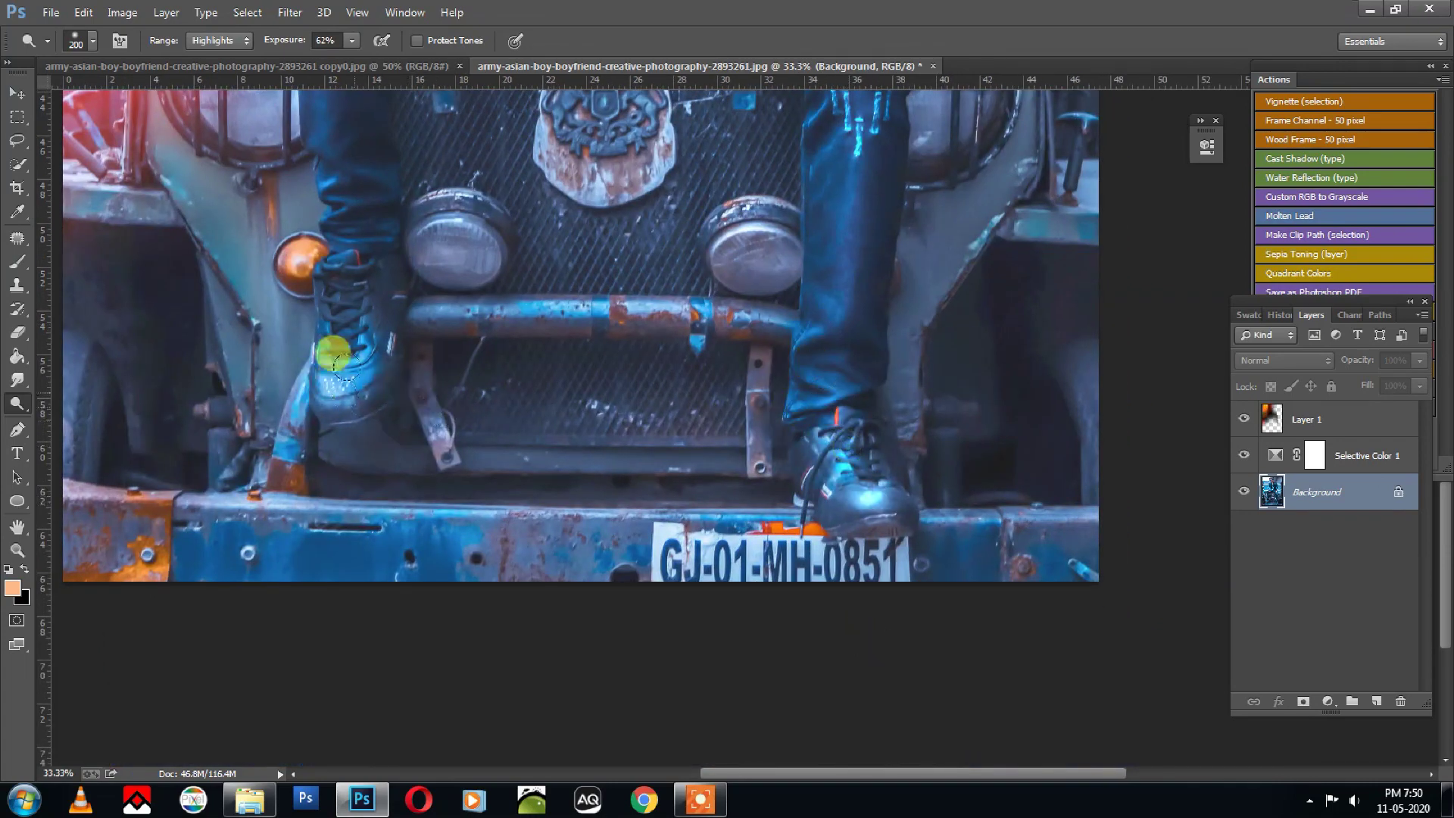
{"action": "key", "text": "bracketright"}
{"action": "scroll", "coordinate": [415, 413], "scroll_direction": "up", "scroll_amount": 5}
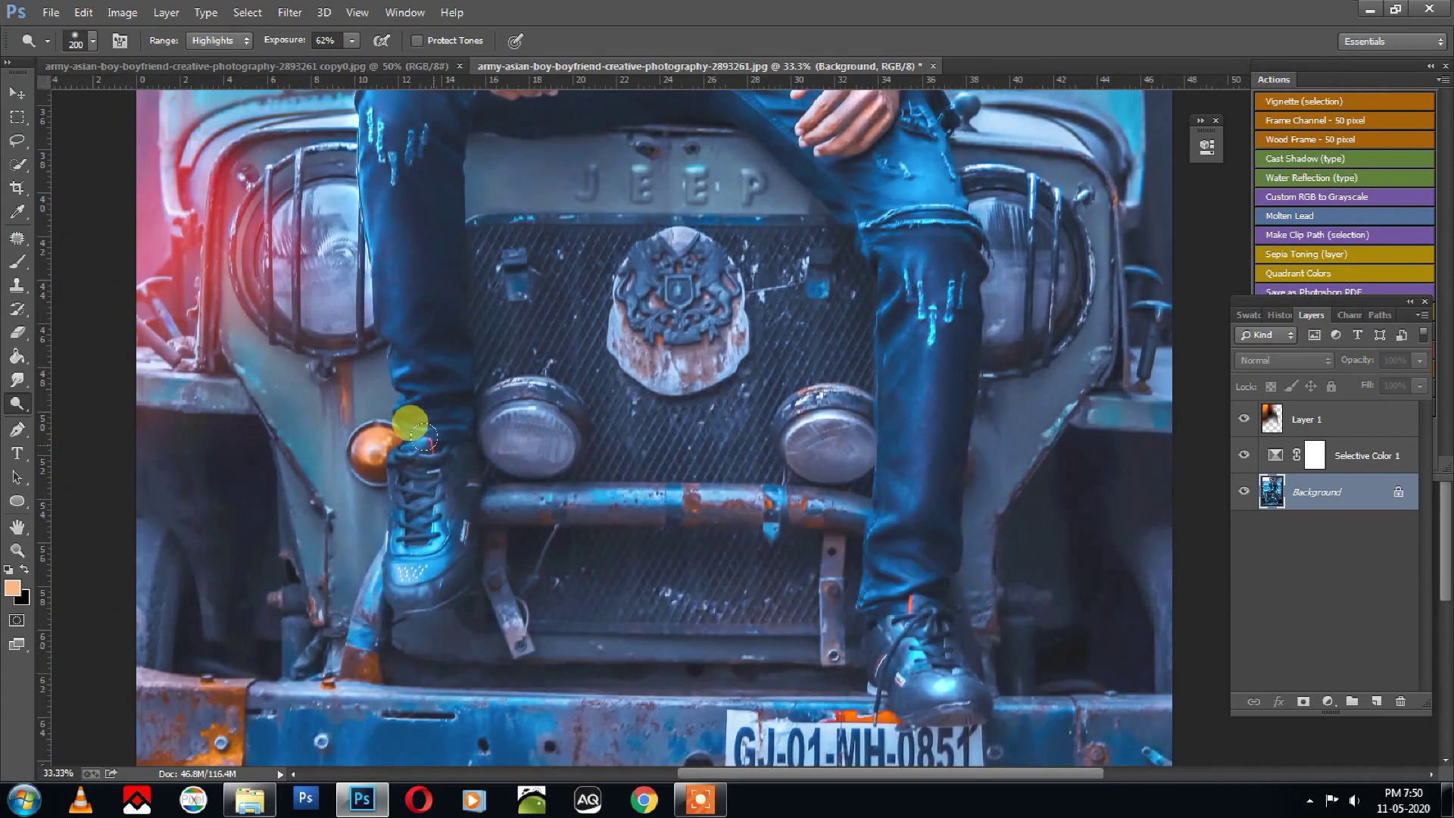
{"action": "scroll", "coordinate": [390, 297], "scroll_direction": "up", "scroll_amount": 5}
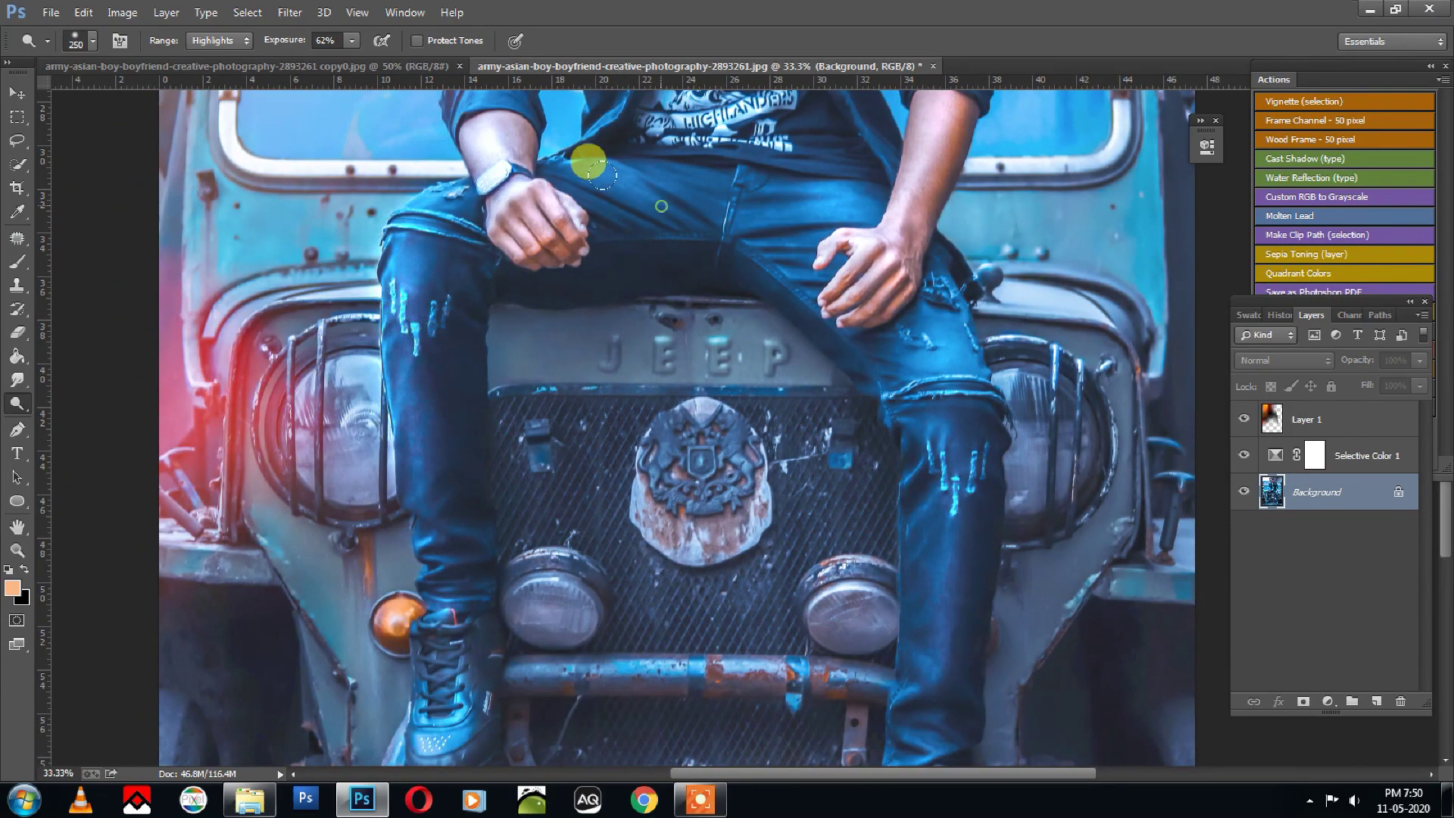
{"action": "key", "text": "ctrl+minus"}
{"action": "key", "text": "ctrl+minus"}
{"action": "key", "text": "ctrl+minus"}
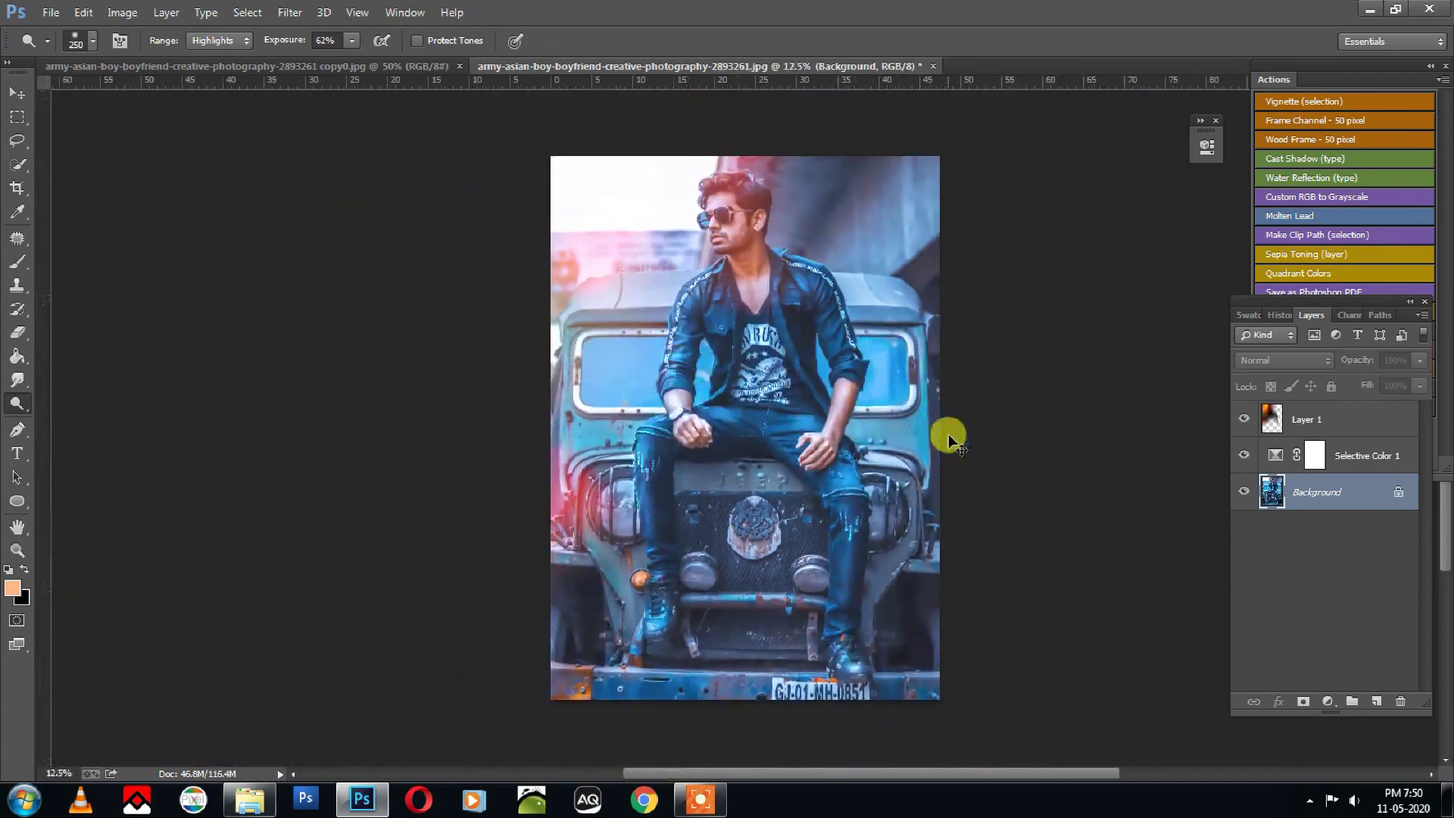
Select Layer 1, show the History panel, and compare the original snapshot with the final edit.
{"action": "left_click", "coordinate": [1363, 420]}
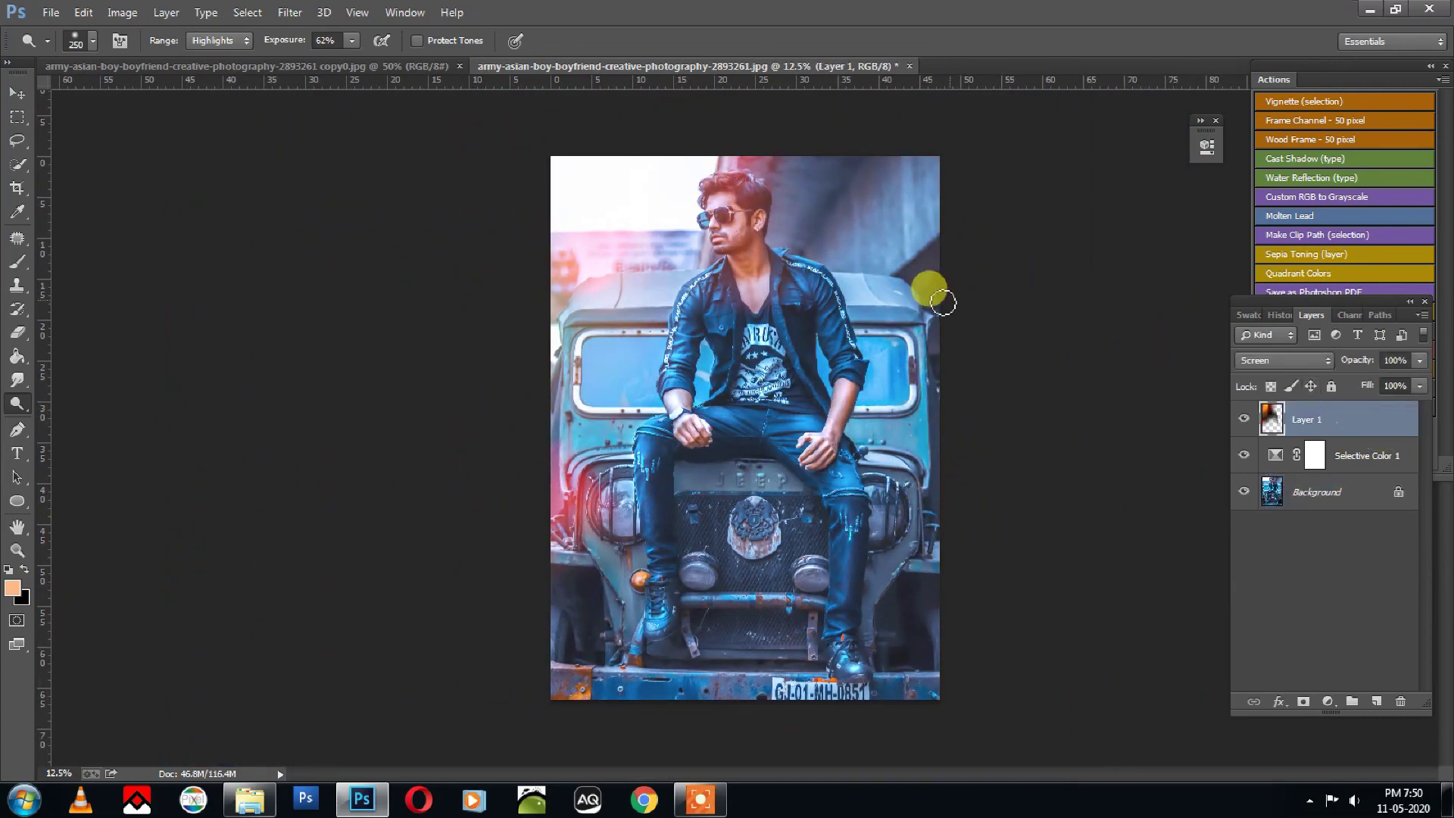
{"action": "left_click", "coordinate": [405, 12]}
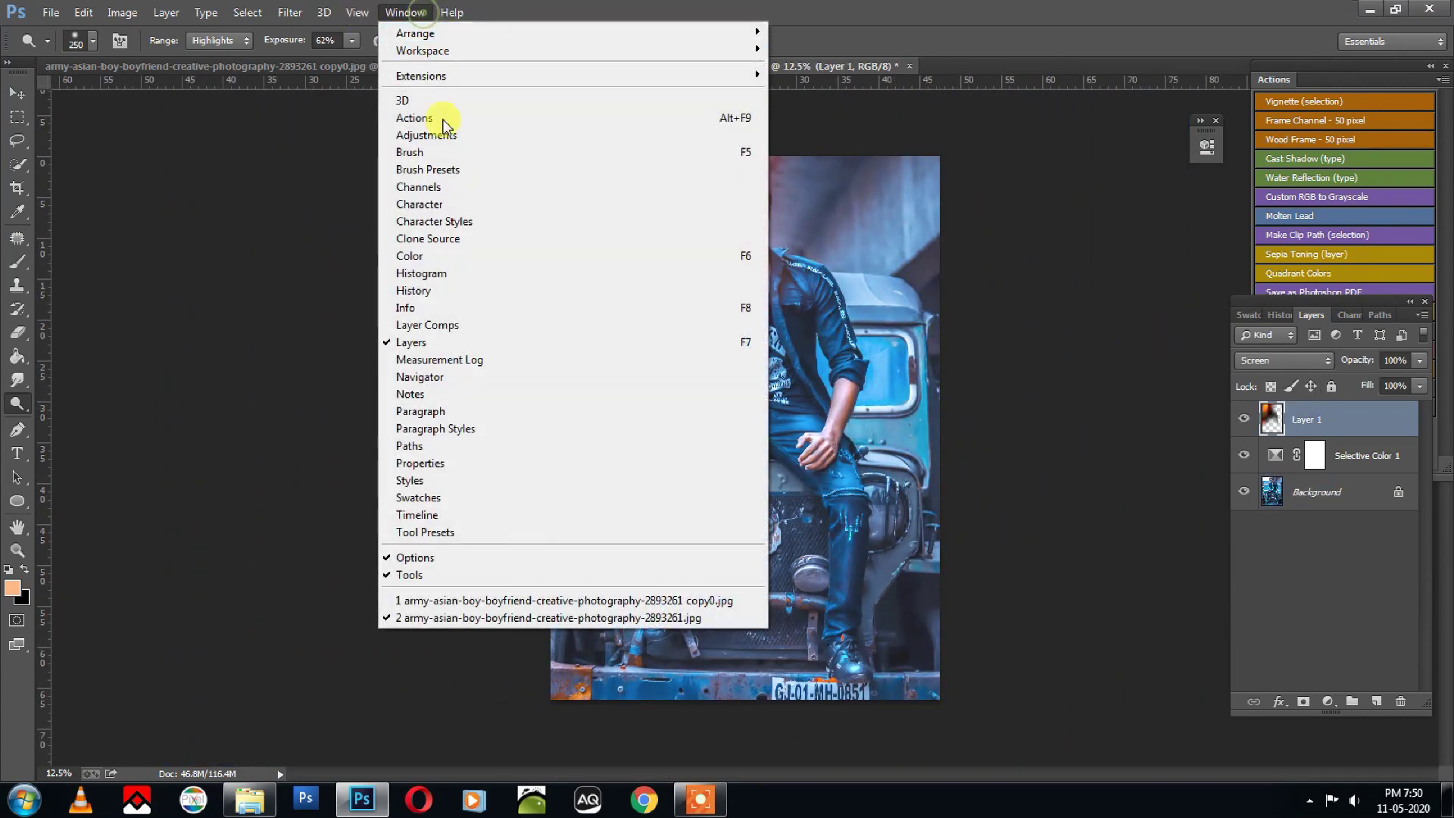
{"action": "left_click", "coordinate": [435, 289]}
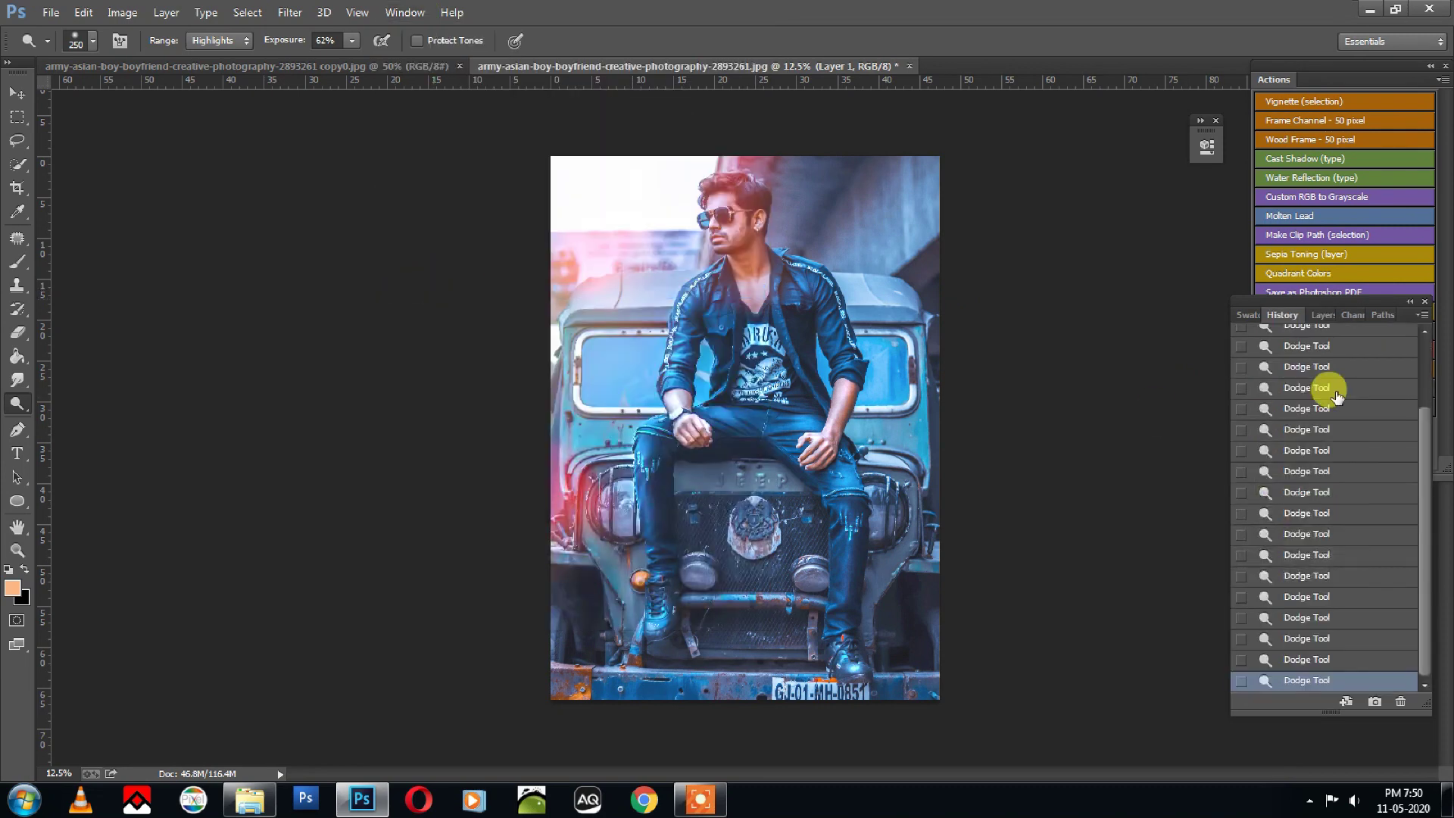
{"action": "scroll", "coordinate": [1322, 386], "scroll_direction": "up", "scroll_amount": 10}
{"action": "left_click", "coordinate": [1303, 346]}
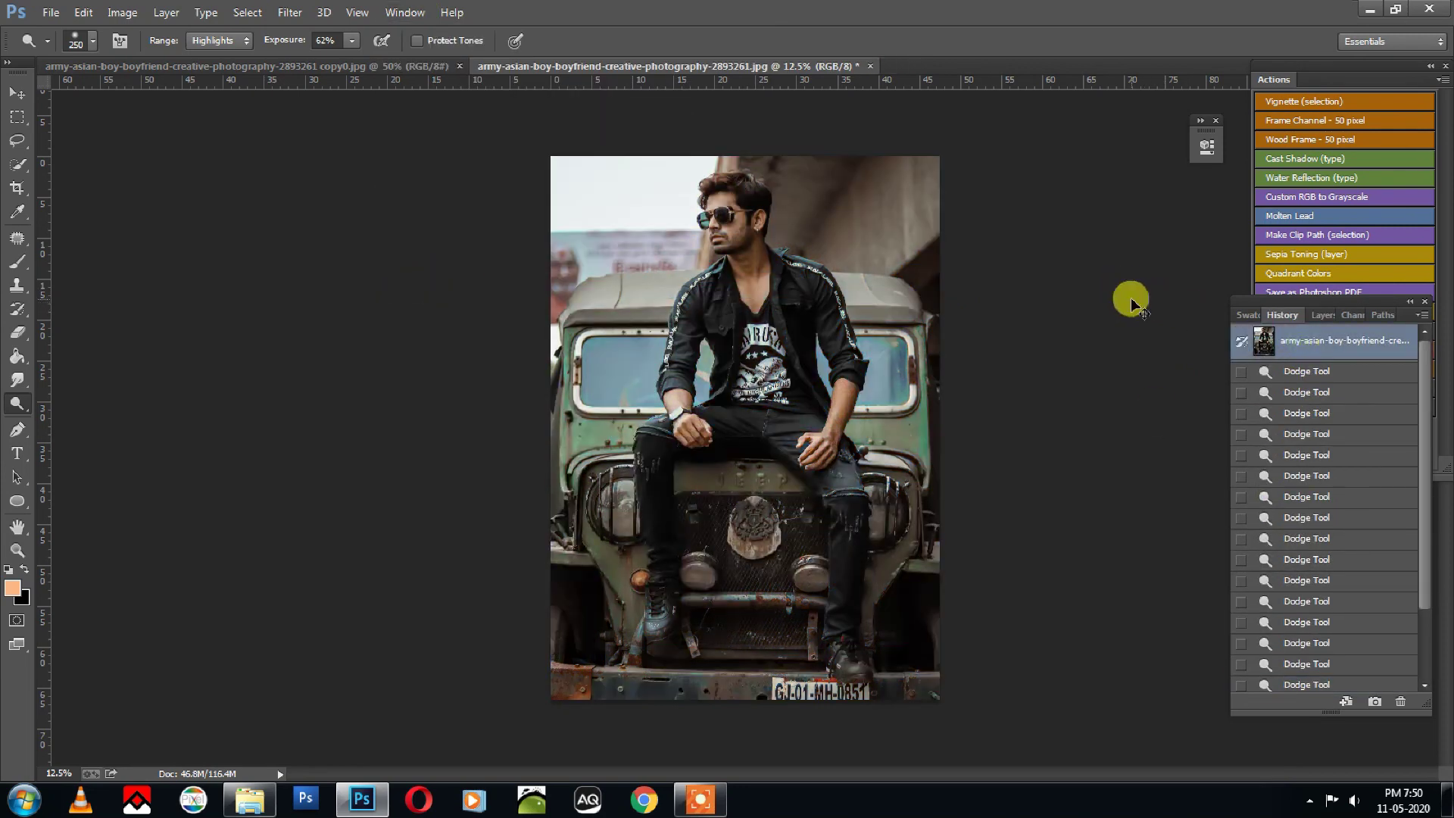
{"action": "key", "text": "ctrl+z"}
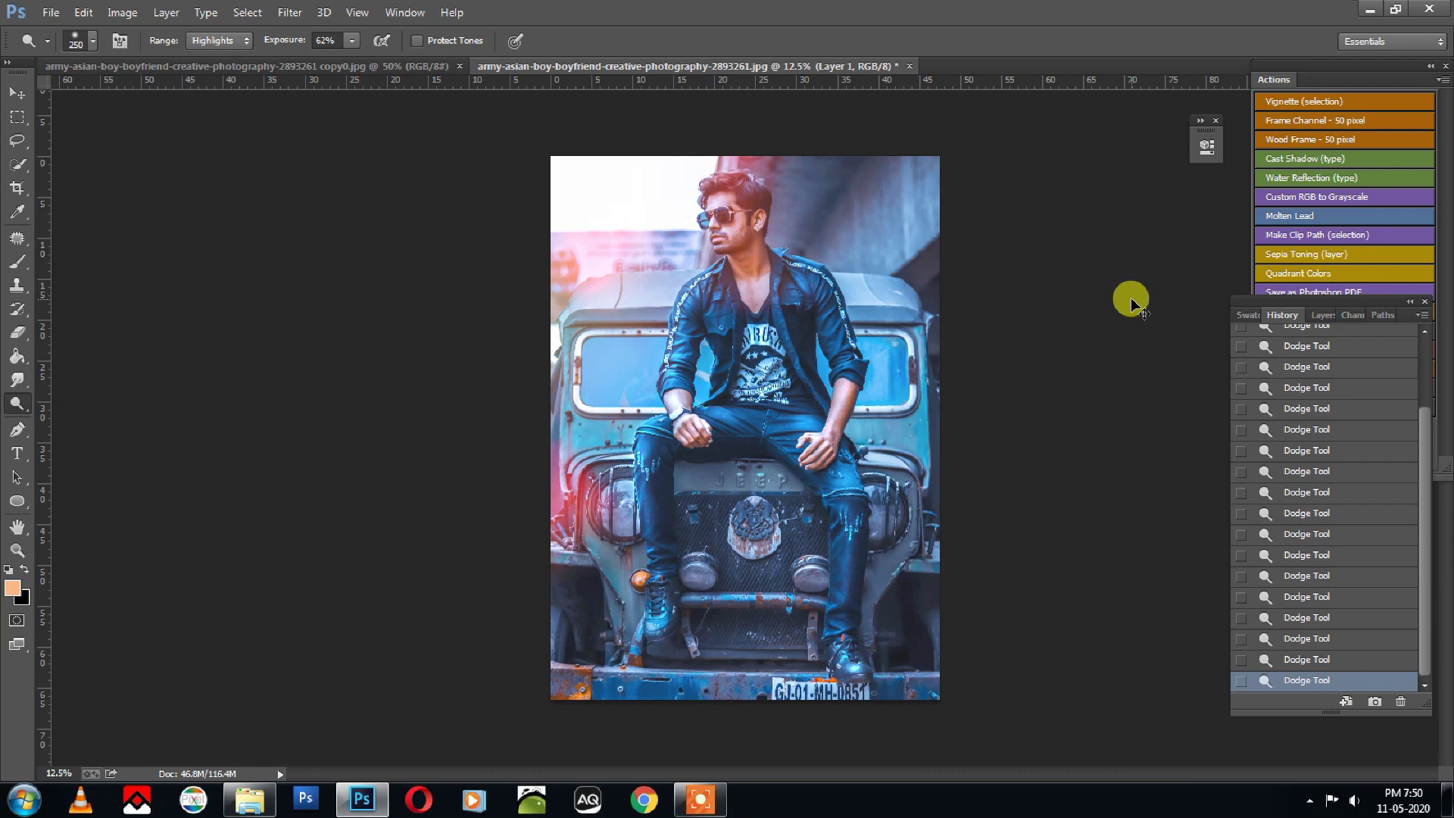